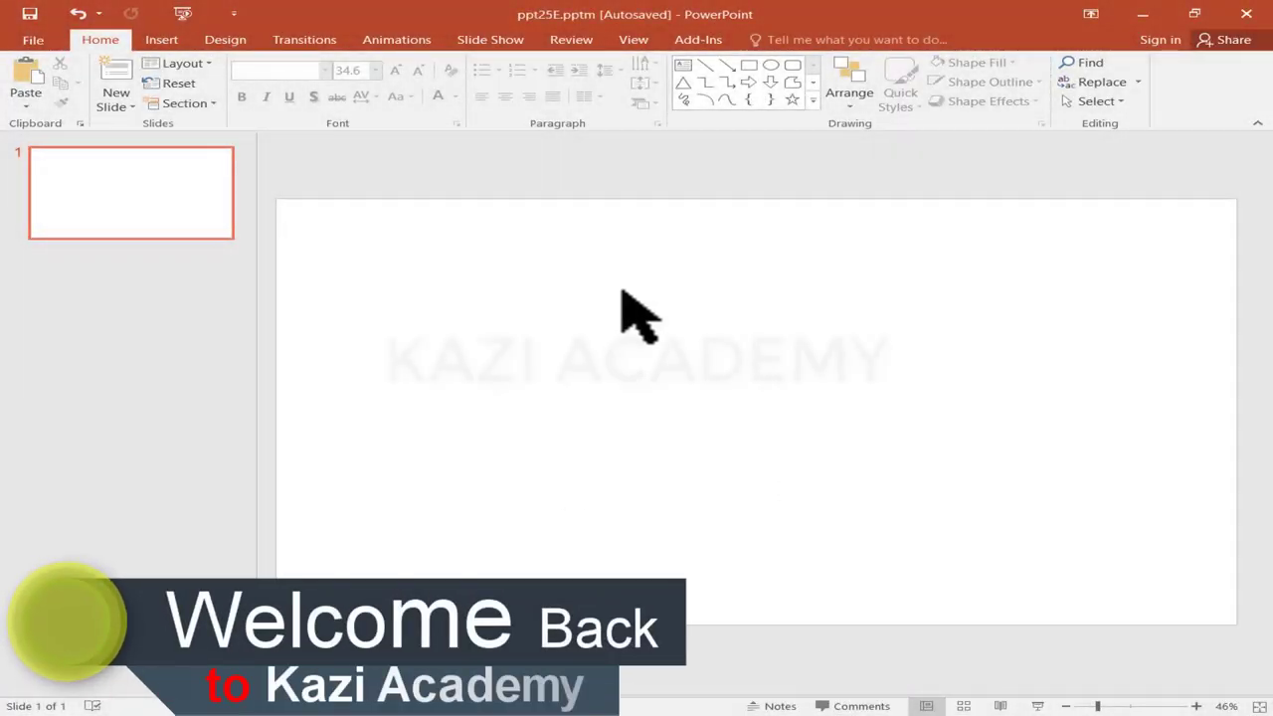
Run a spelling check on the presentation and dismiss the completion message
{"action": "left_click", "coordinate": [571, 39]}
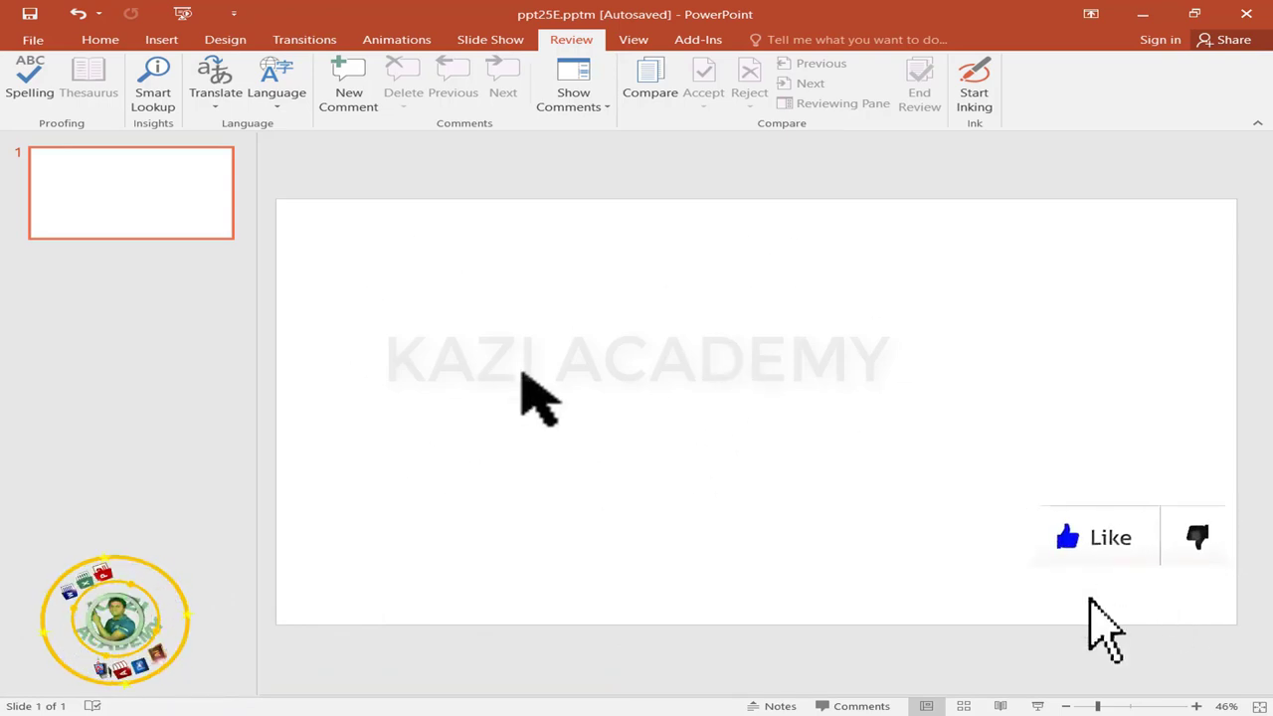
{"action": "left_click", "coordinate": [101, 40]}
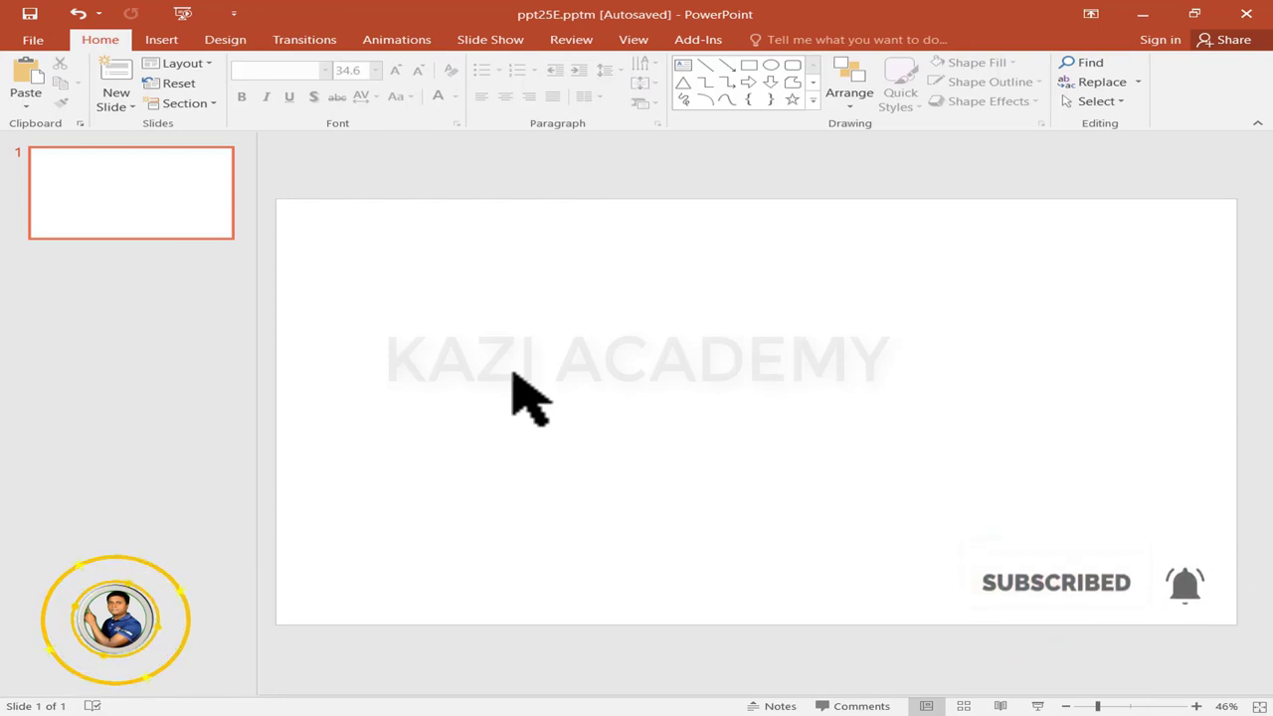
{"action": "left_click", "coordinate": [552, 44]}
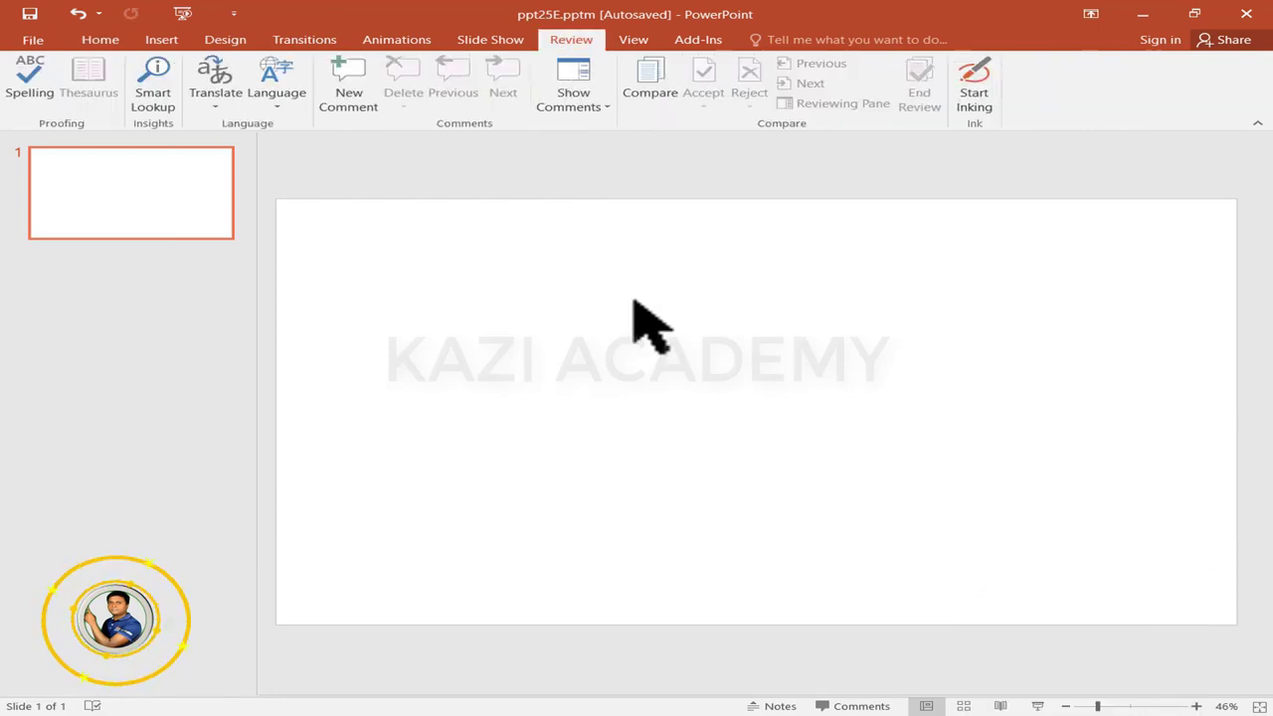
{"action": "left_click", "coordinate": [32, 84]}
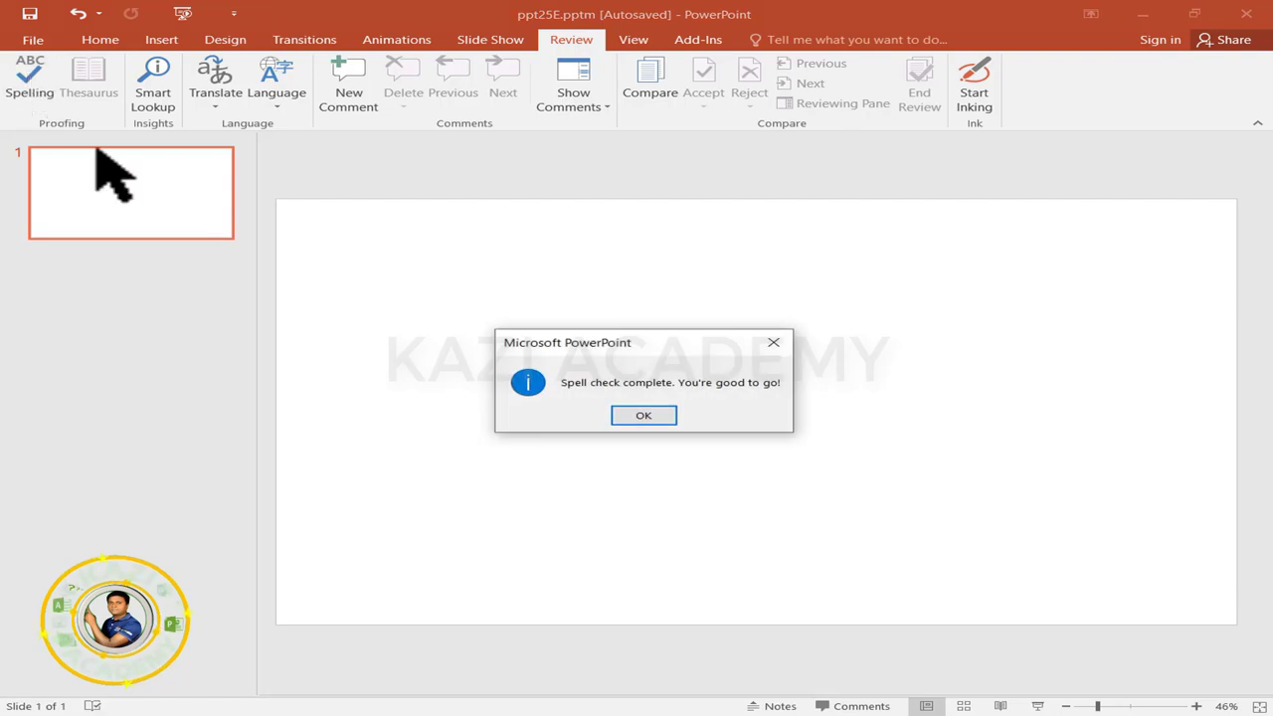
{"action": "left_click", "coordinate": [642, 413]}
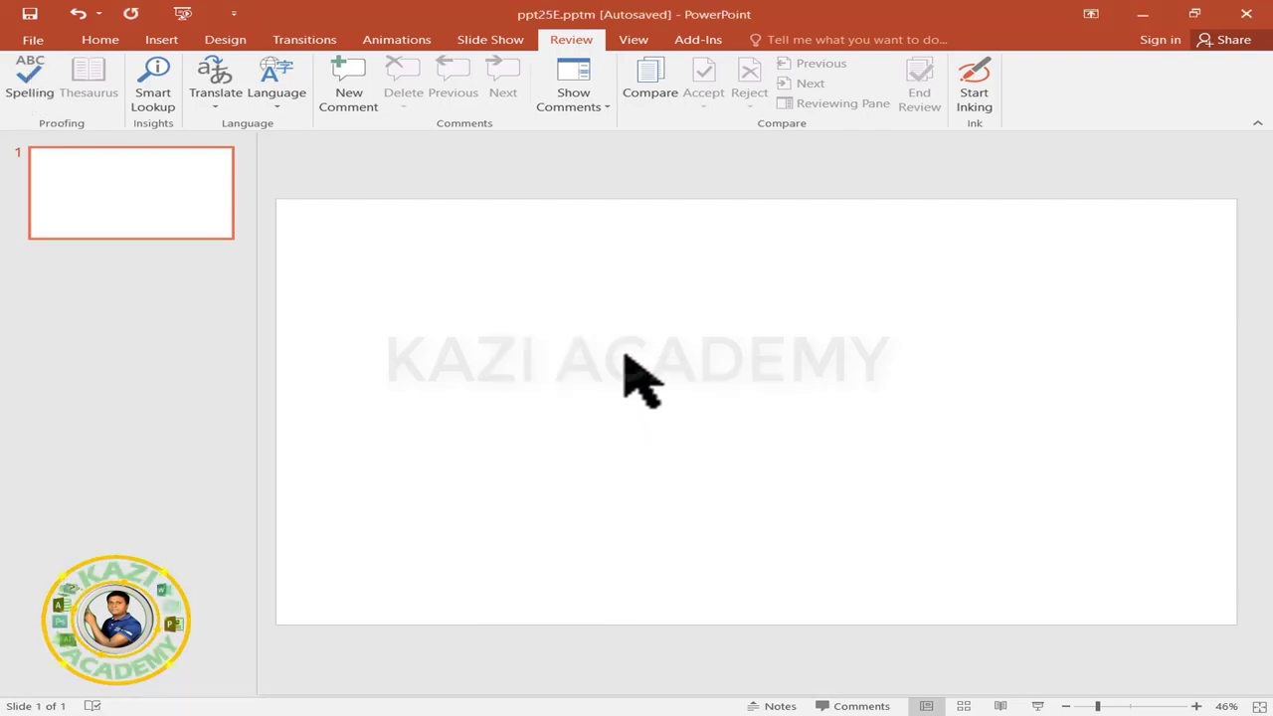
Draw a text box across the upper slide containing the word 'Coconnat'
{"action": "left_click", "coordinate": [164, 40]}
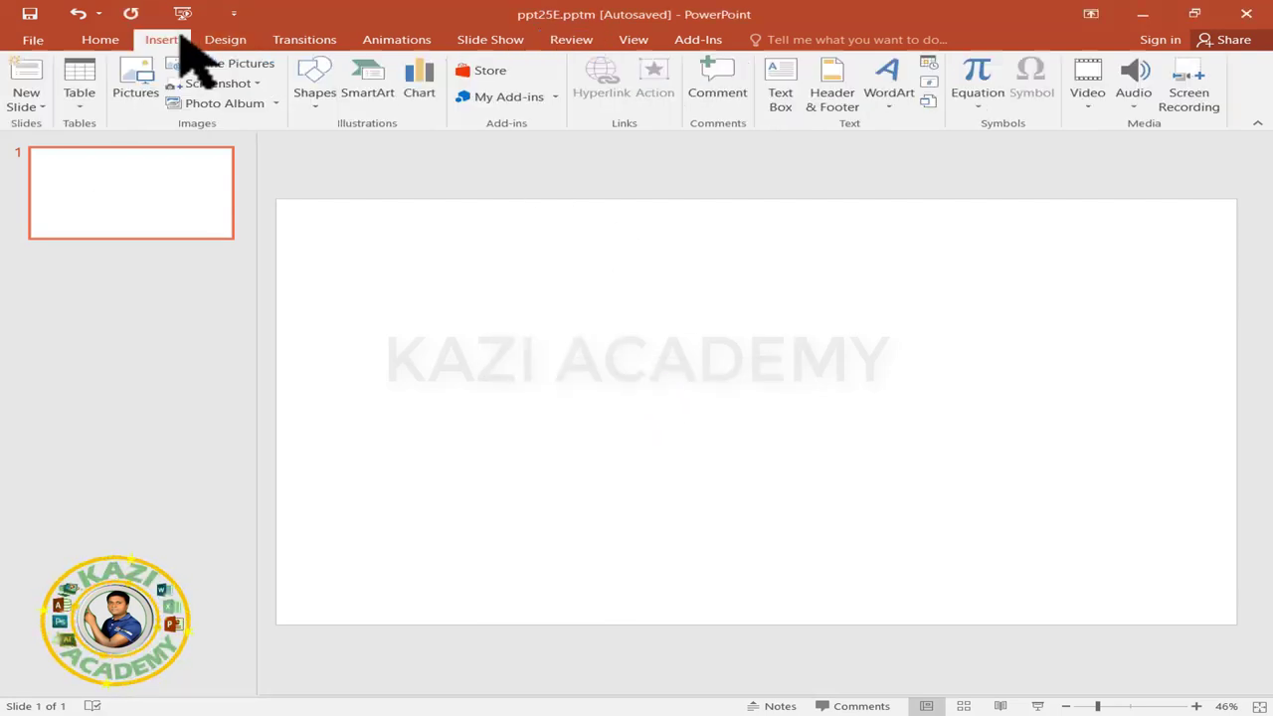
{"action": "left_click_drag", "start_coordinate": [394, 262], "coordinate": [1034, 382]}
{"action": "type", "text": "Coconnat"}
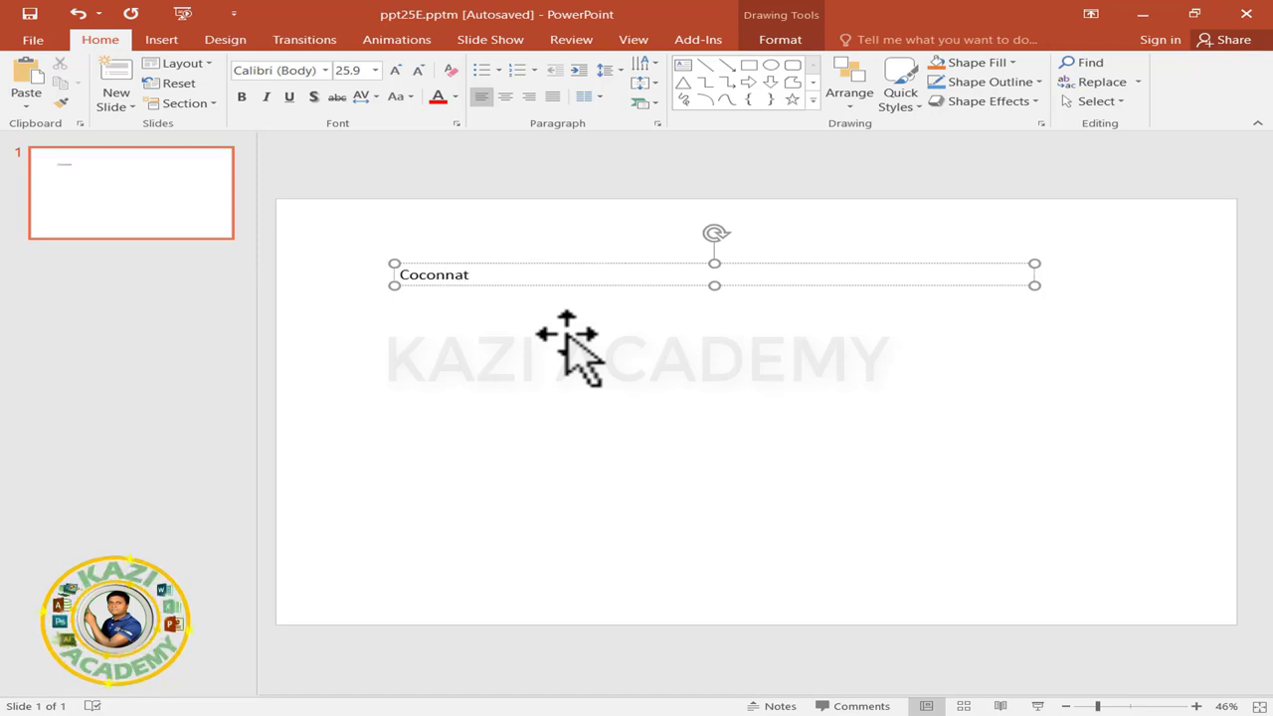
{"action": "left_click", "coordinate": [586, 368]}
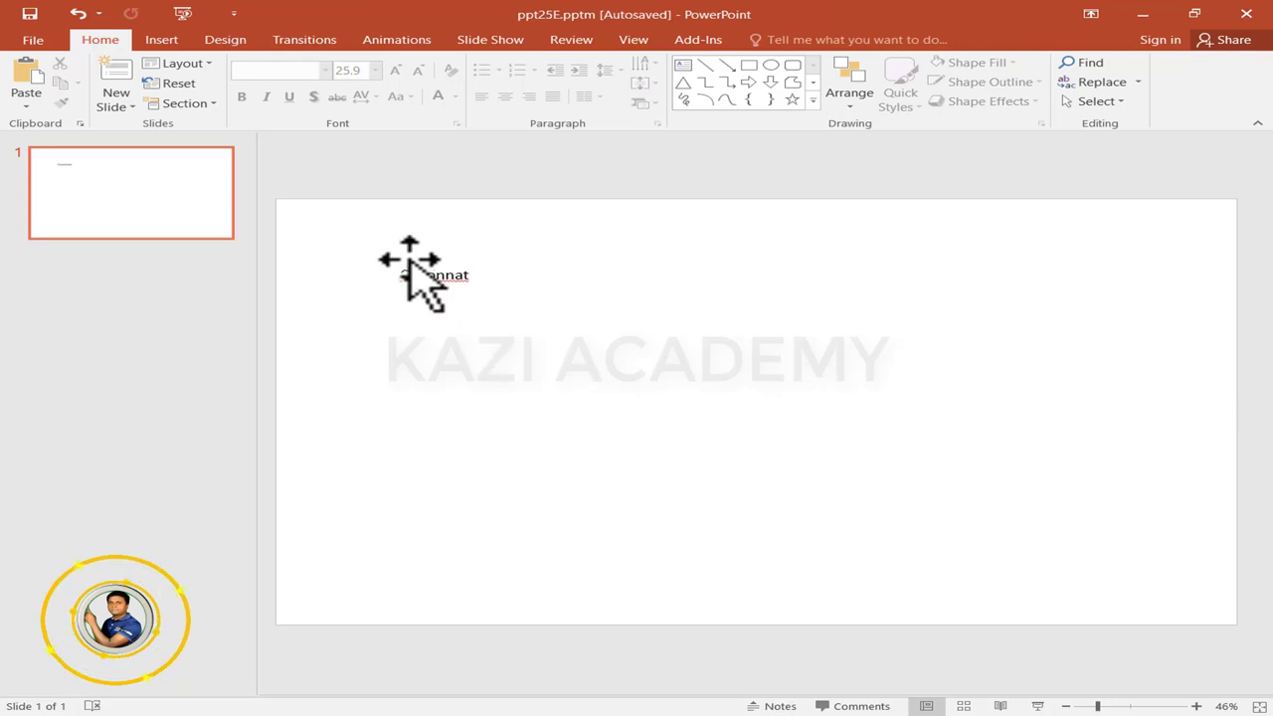
Enlarge all the Coconnat text to 115-point font size
{"action": "left_click", "coordinate": [462, 274]}
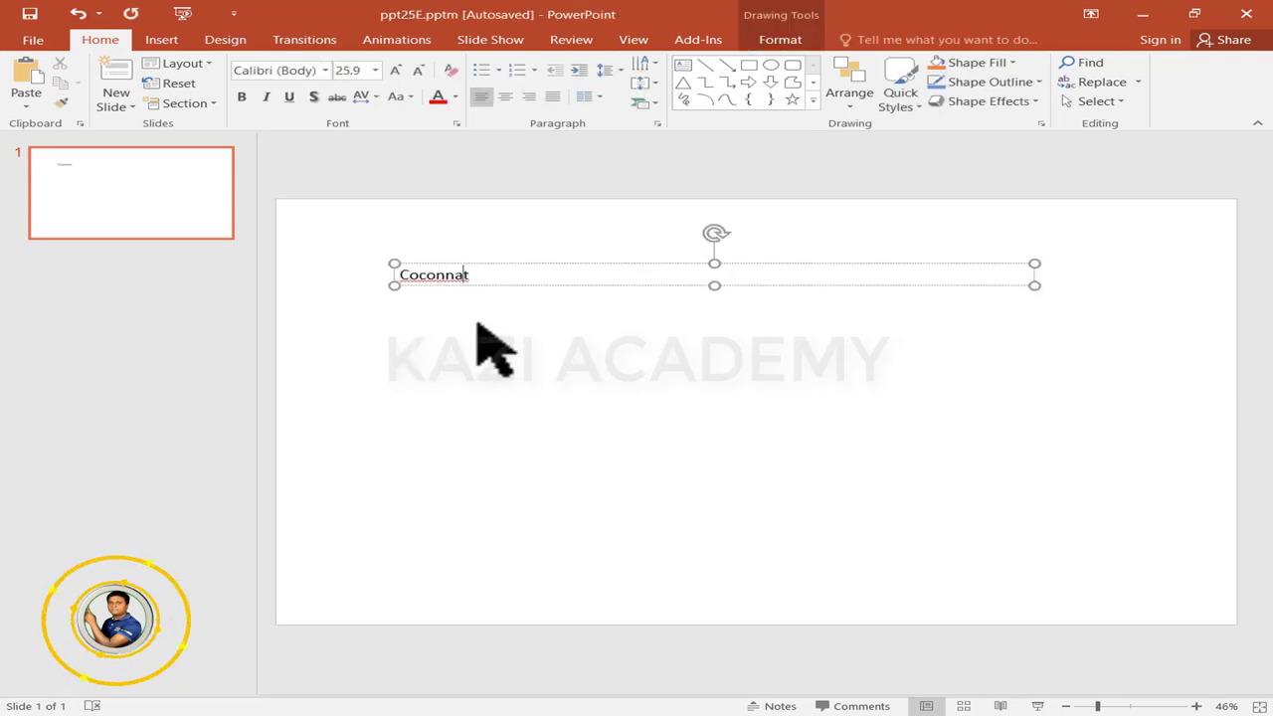
{"action": "key", "text": "ctrl+a"}
{"action": "left_click", "coordinate": [396, 70]}
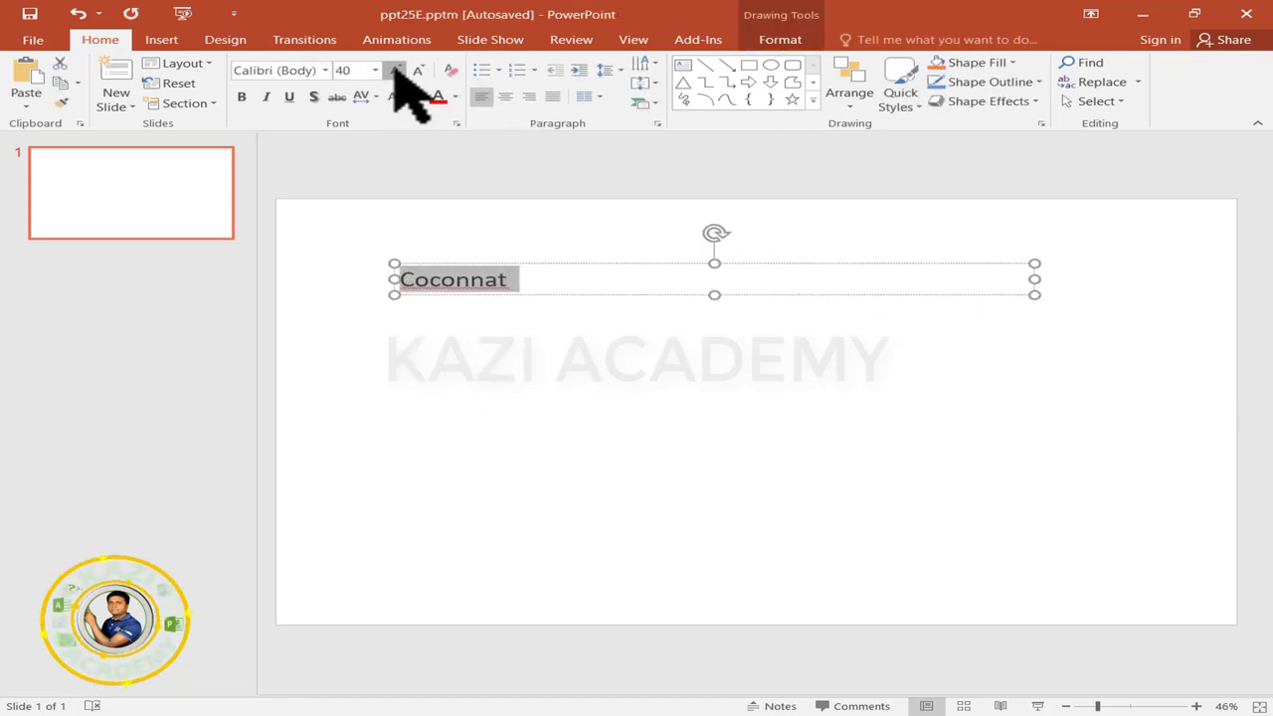
{"action": "left_click", "coordinate": [396, 69]}
{"action": "left_click", "coordinate": [396, 70]}
{"action": "left_click", "coordinate": [395, 70]}
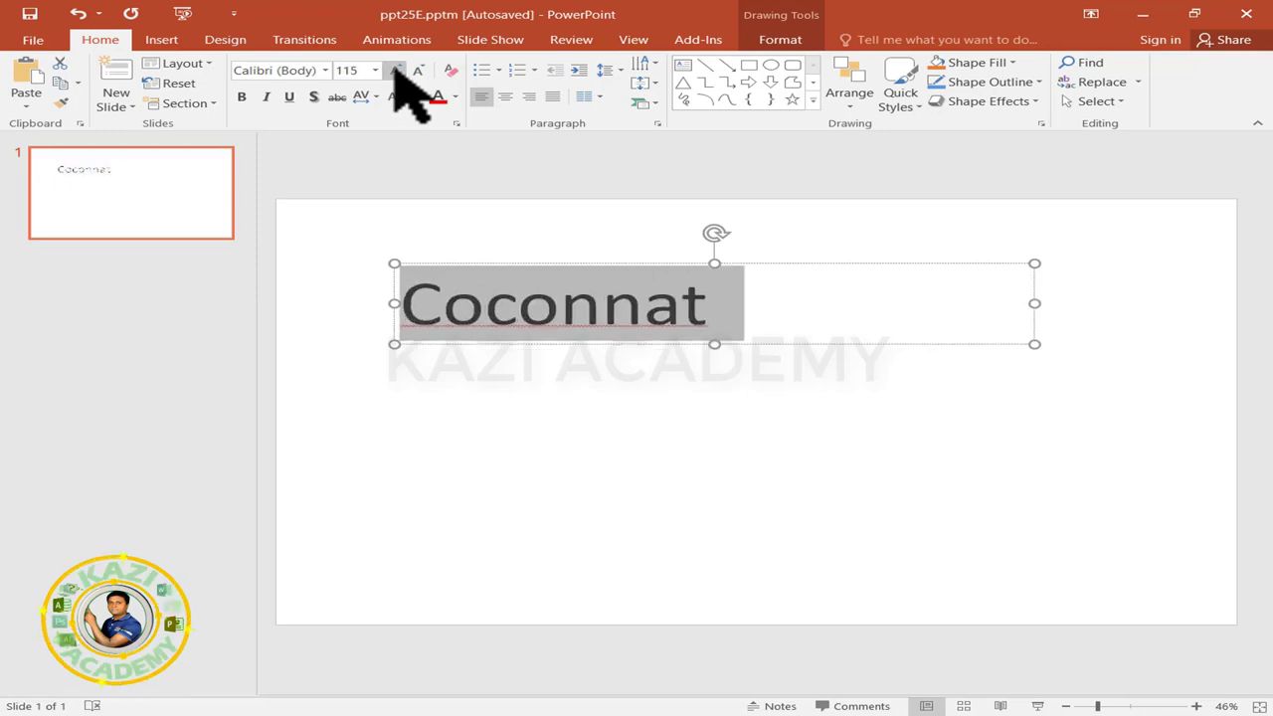
{"action": "left_click", "coordinate": [644, 355]}
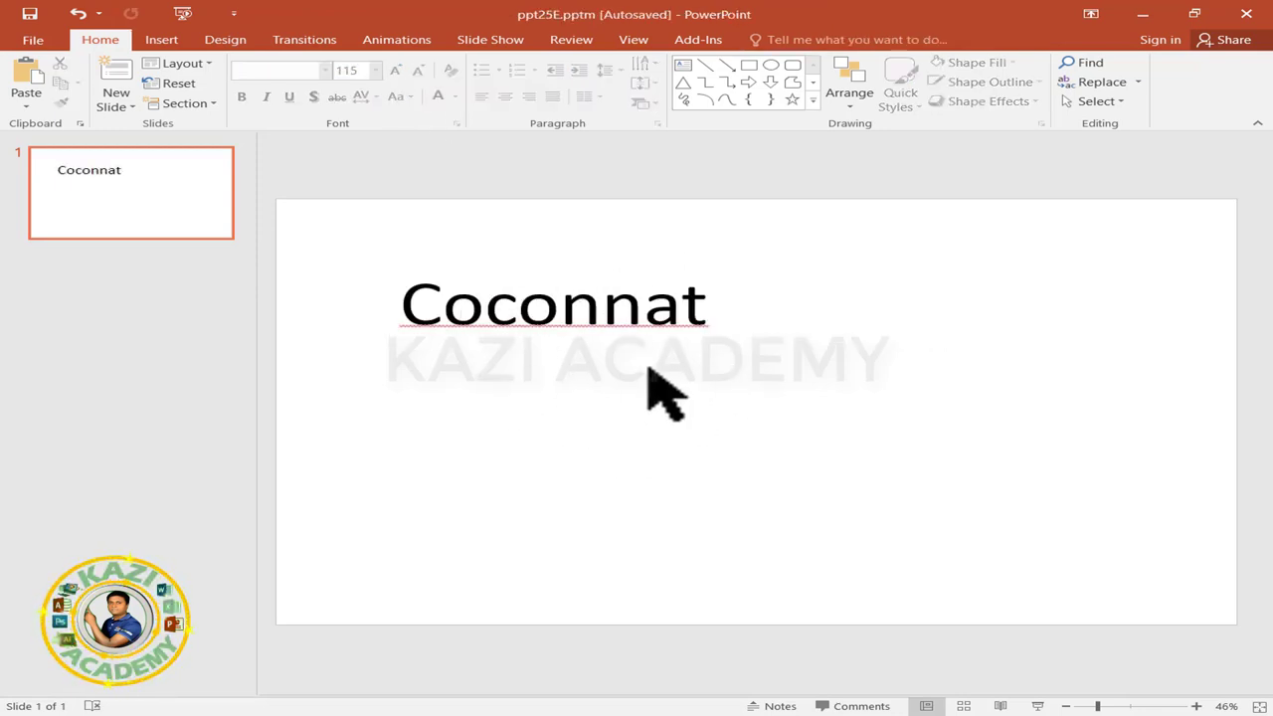
{"action": "left_click", "coordinate": [571, 40]}
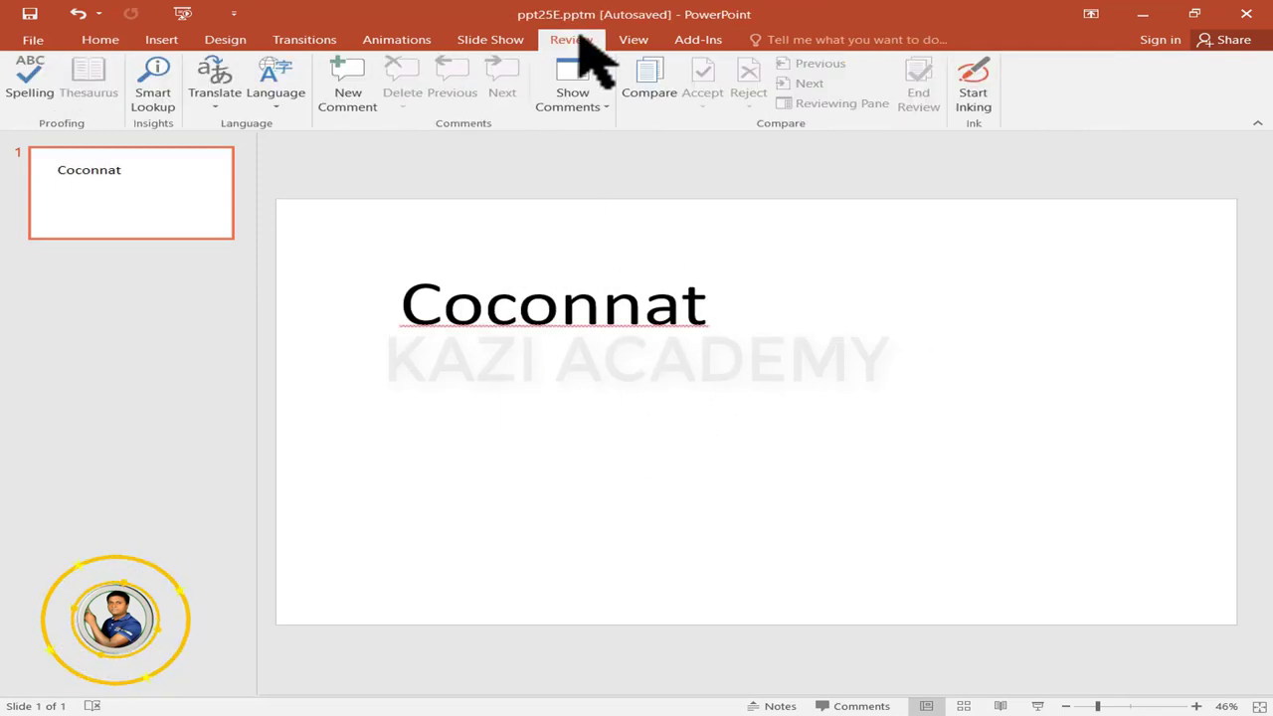
Spell-check the slide text and change 'Coconnat' to the suggested 'Coconut'
{"action": "left_click", "coordinate": [560, 310]}
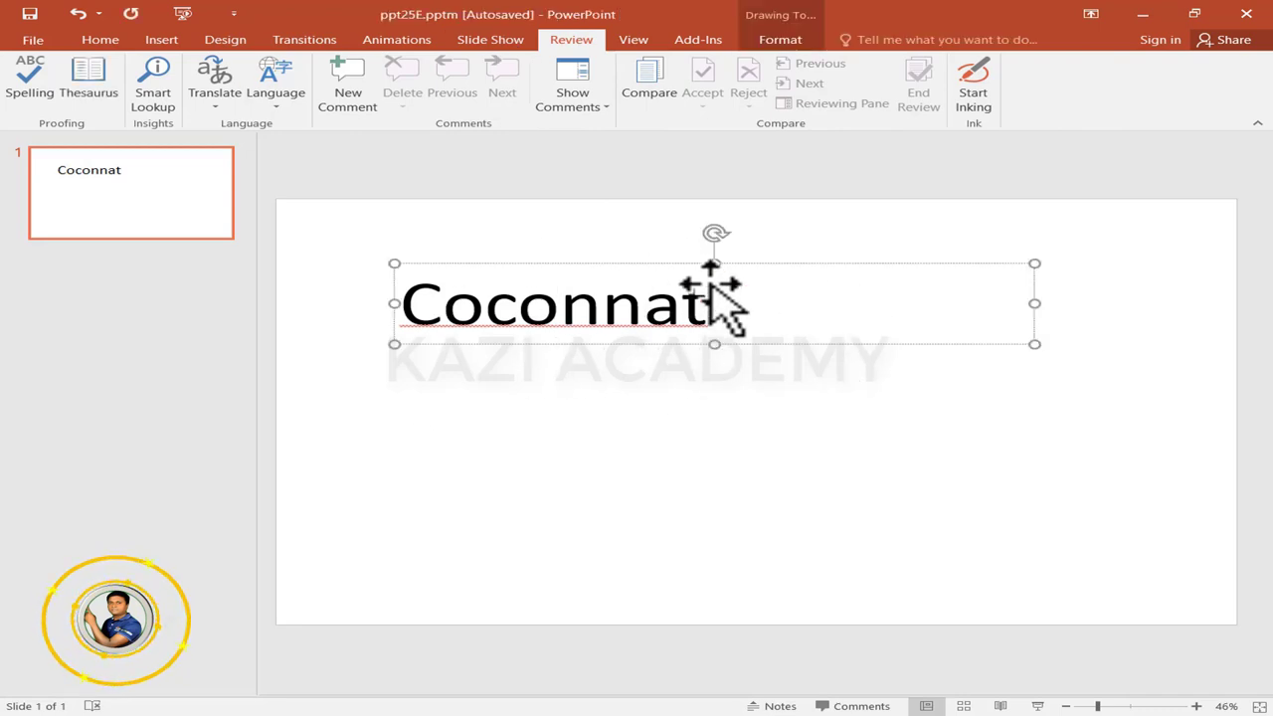
{"action": "left_click", "coordinate": [30, 80]}
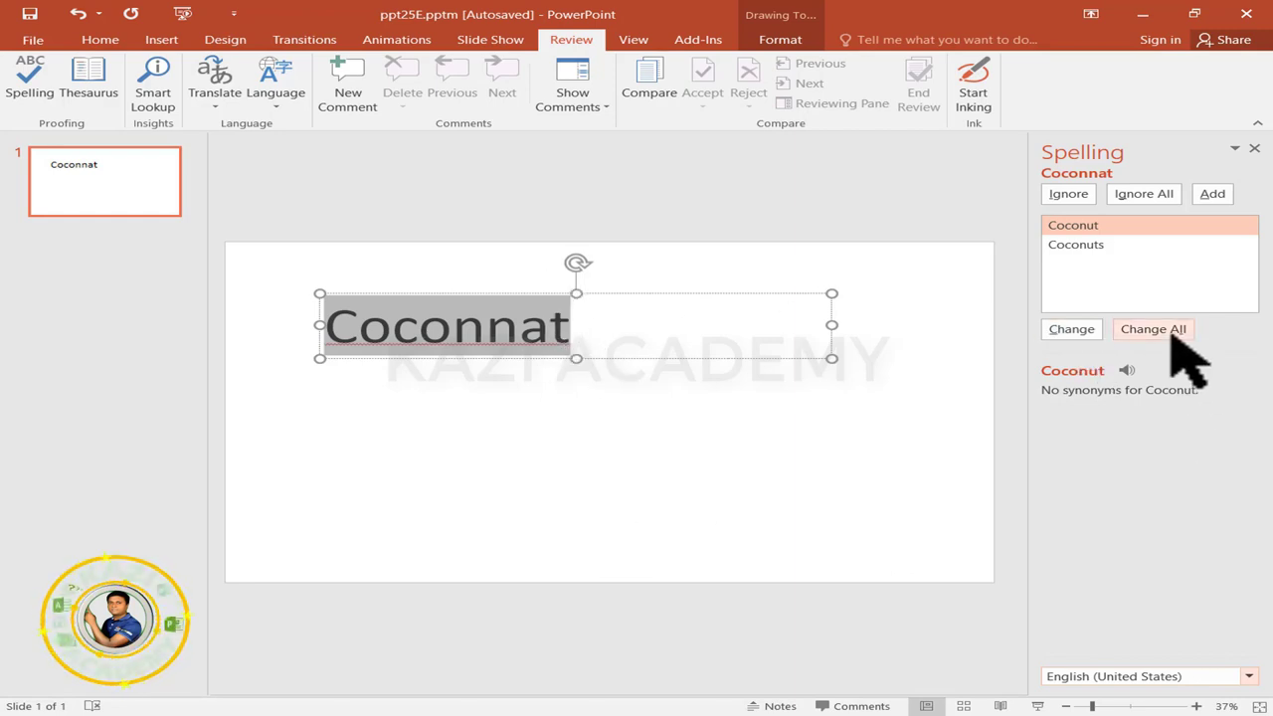
{"action": "left_click", "coordinate": [1084, 331]}
{"action": "left_click", "coordinate": [673, 413]}
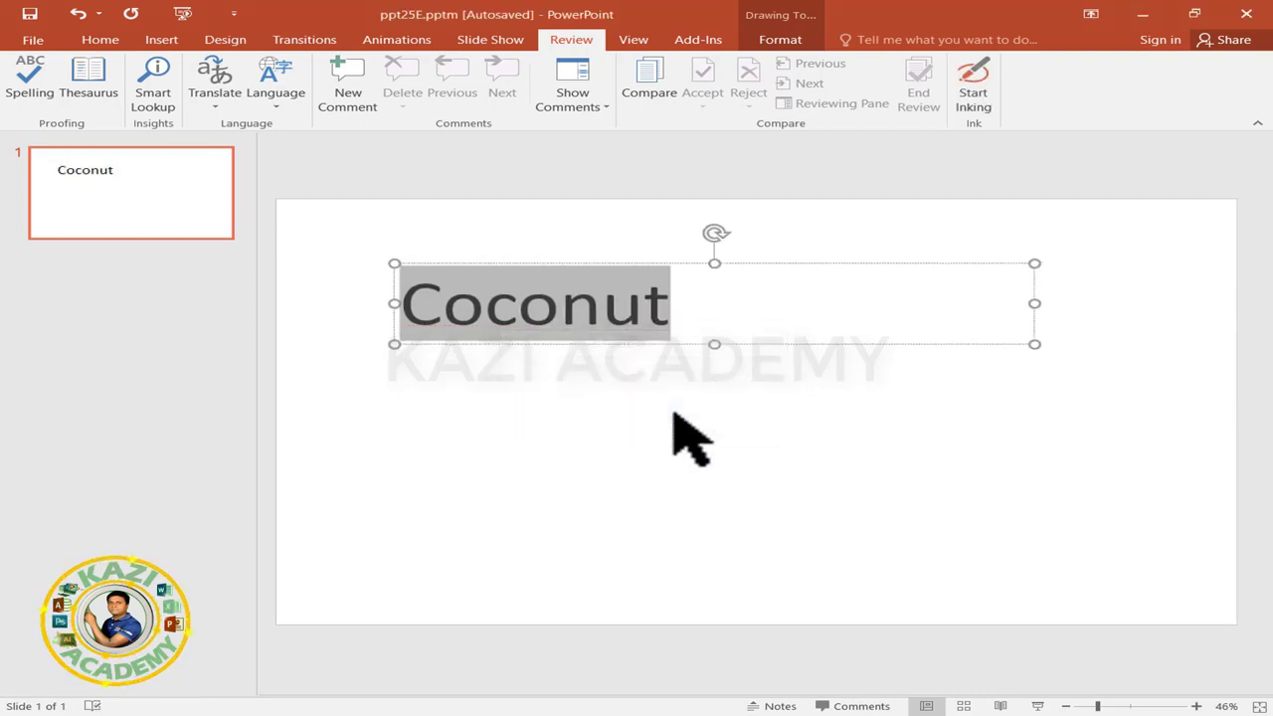
{"action": "left_click", "coordinate": [696, 336]}
{"action": "left_click", "coordinate": [685, 365]}
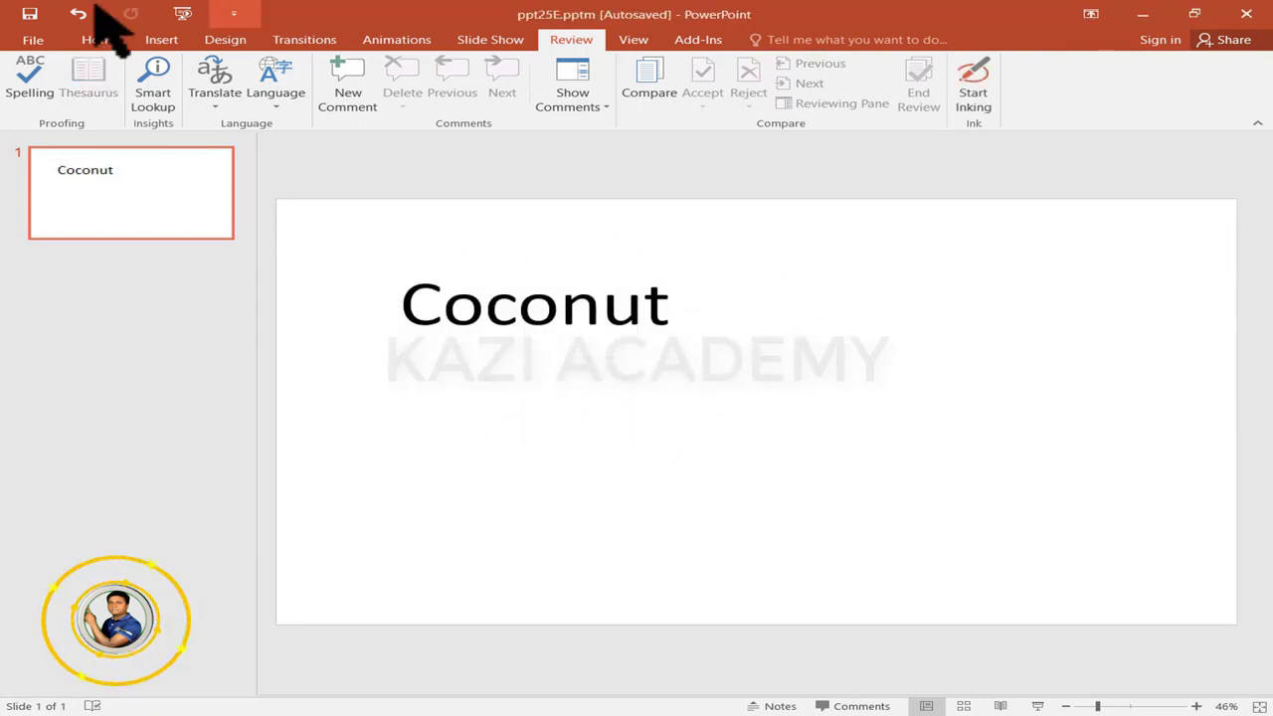
Run Smart Lookup on the word Coconut and nudge its text box slightly up-left
{"action": "left_click", "coordinate": [515, 298]}
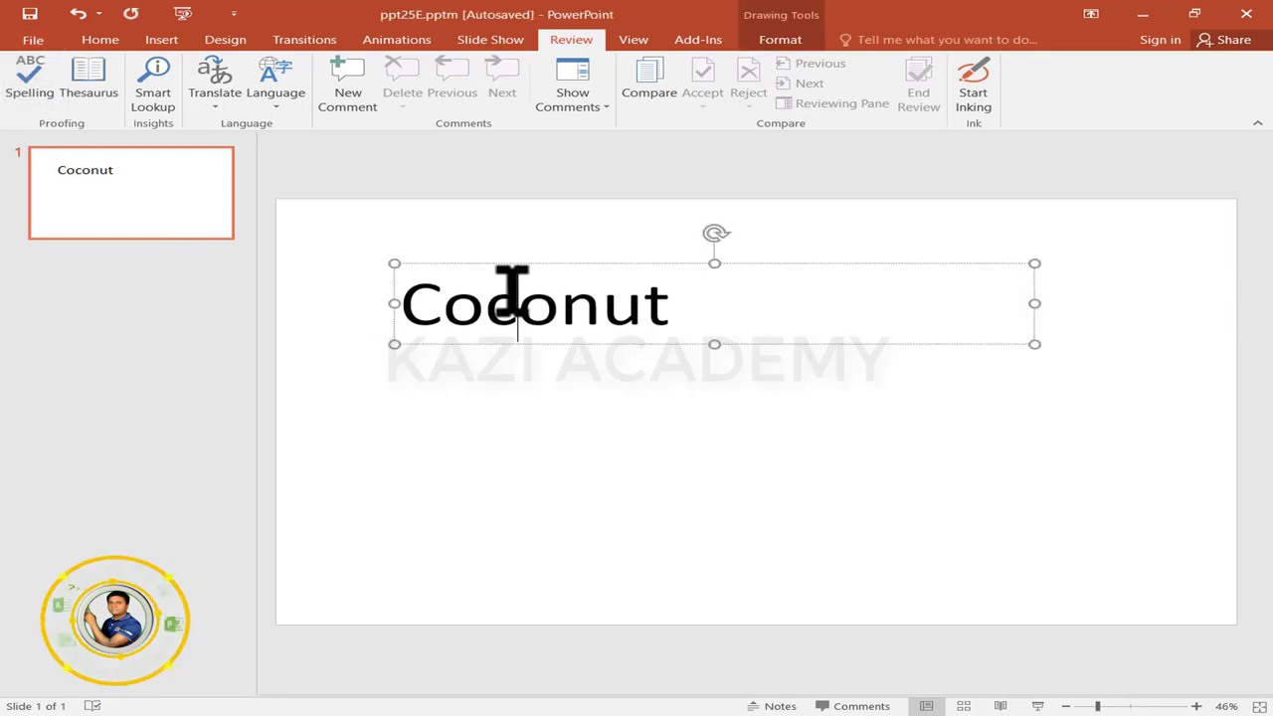
{"action": "left_click", "coordinate": [155, 85]}
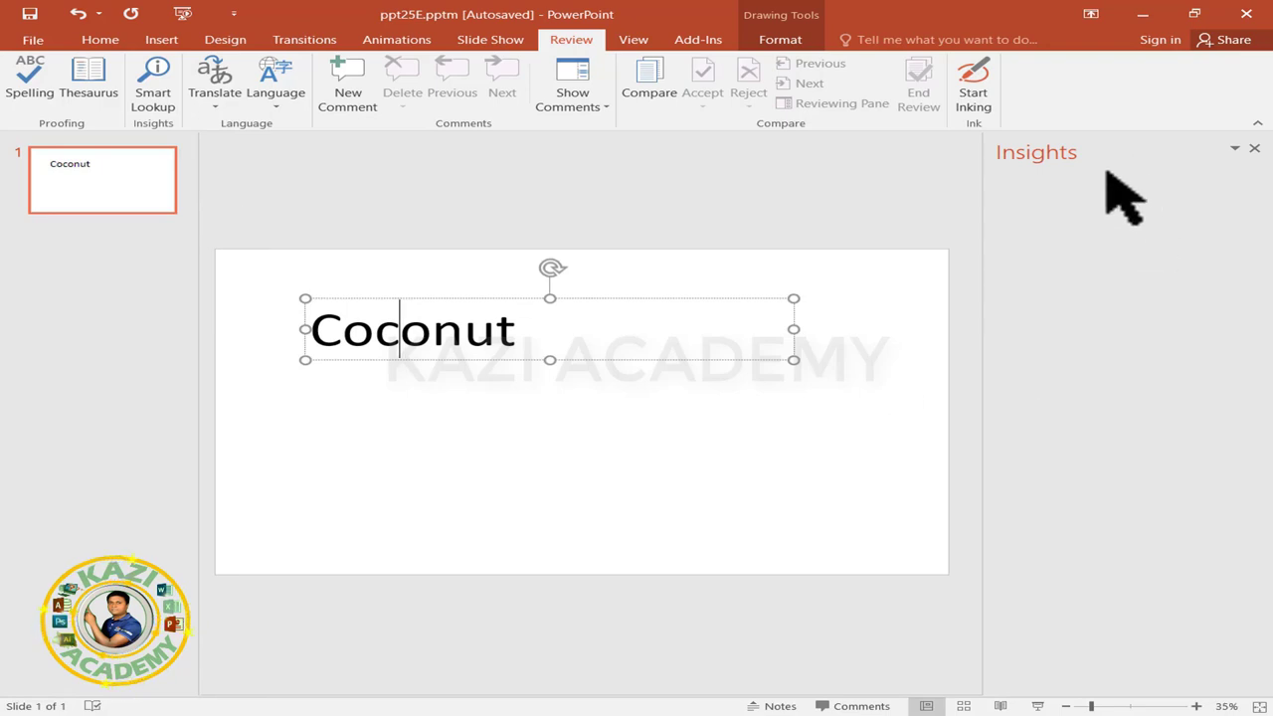
{"action": "left_click", "coordinate": [1234, 148]}
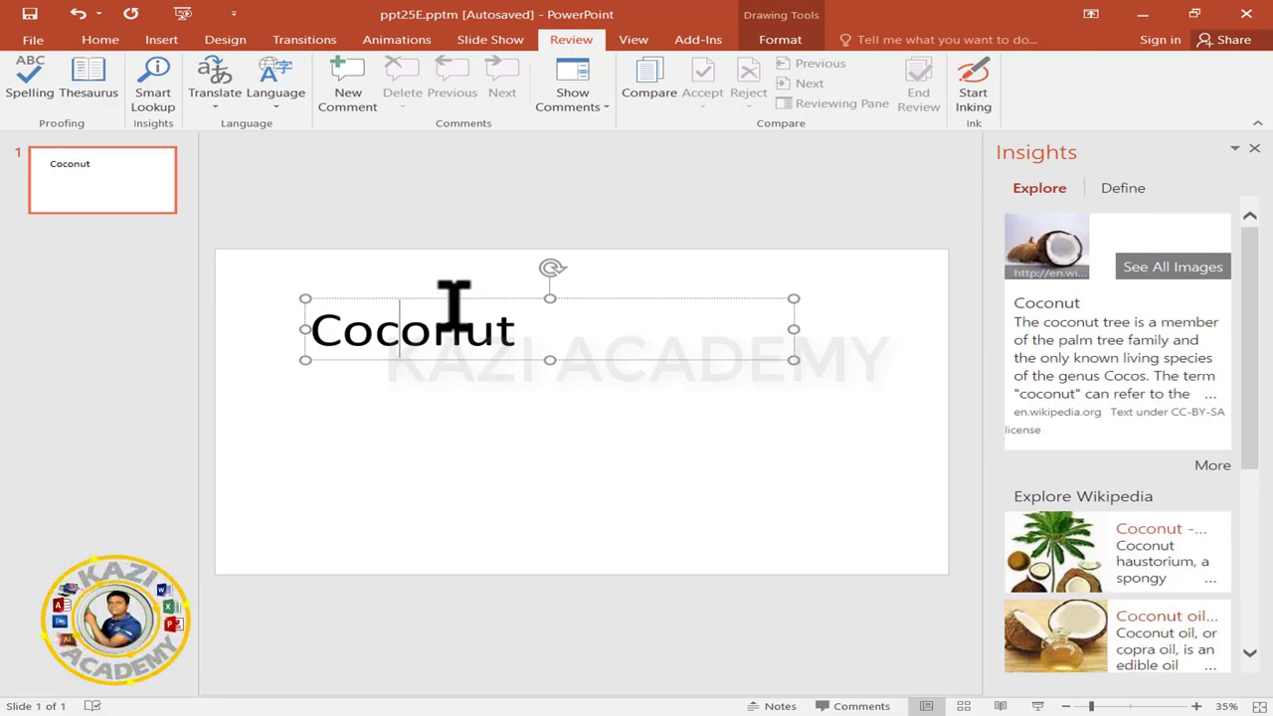
{"action": "left_click_drag", "start_coordinate": [445, 308], "coordinate": [441, 305]}
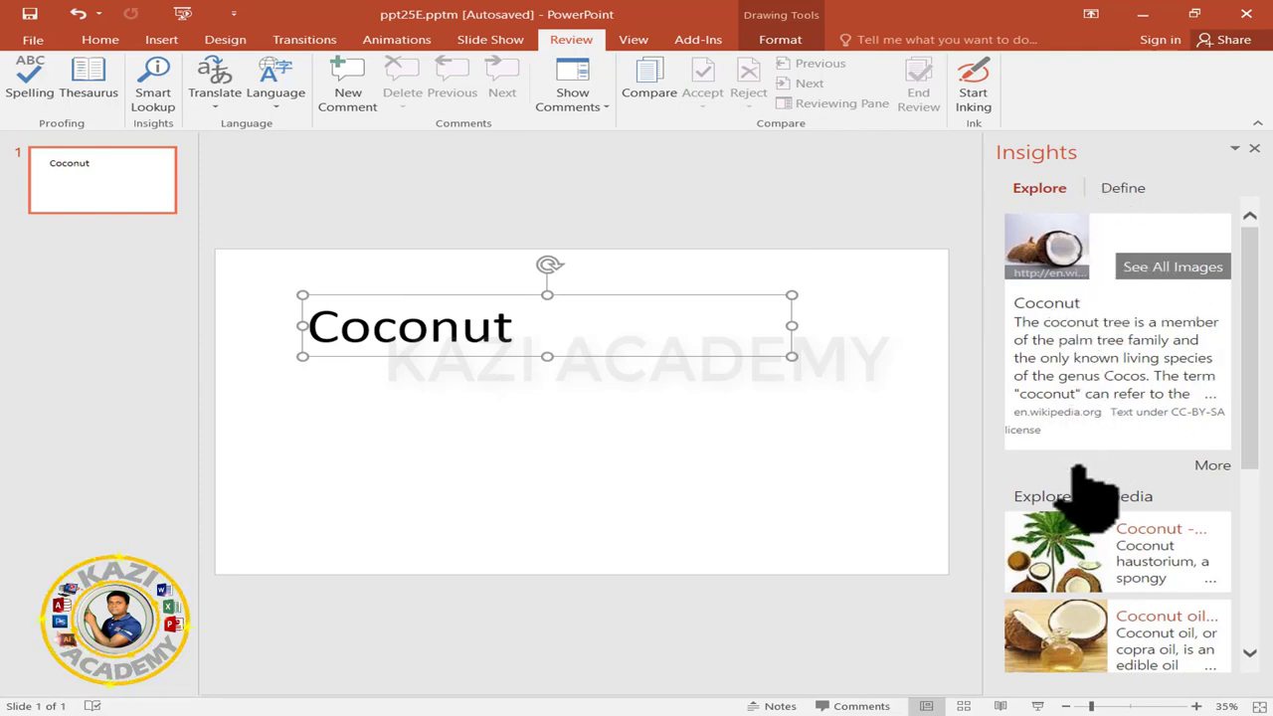
Show all coconut image results in Insights and open the image search in a browser
{"action": "scroll", "coordinate": [1086, 479], "scroll_direction": "down", "scroll_amount": 3}
{"action": "scroll", "coordinate": [1084, 562], "scroll_direction": "down", "scroll_amount": 2}
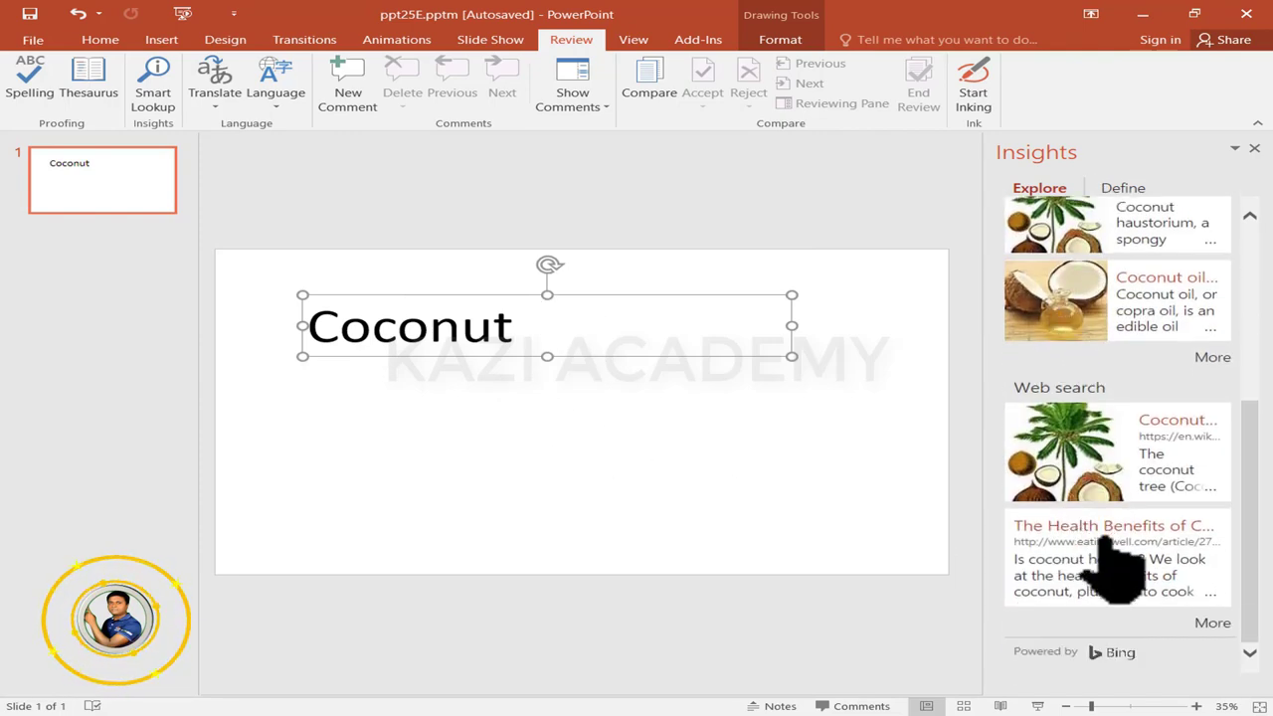
{"action": "scroll", "coordinate": [1097, 398], "scroll_direction": "up", "scroll_amount": 2}
{"action": "scroll", "coordinate": [1093, 477], "scroll_direction": "down", "scroll_amount": 2}
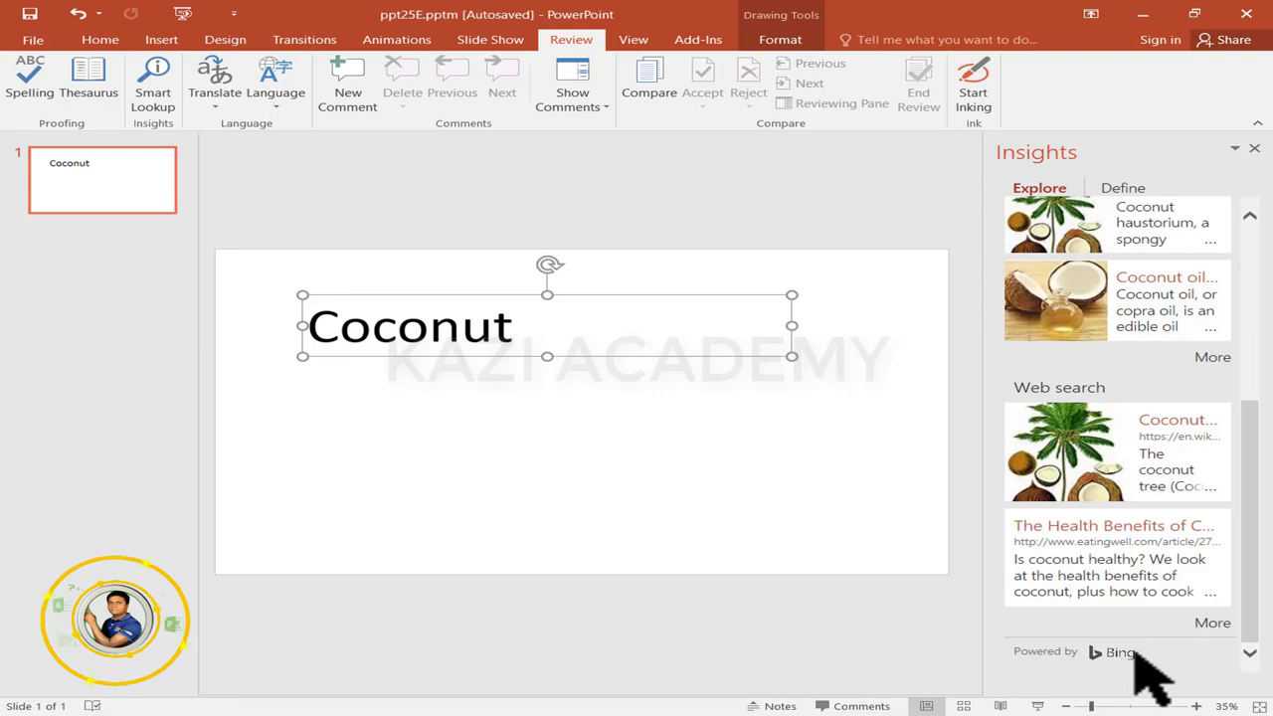
{"action": "scroll", "coordinate": [1131, 527], "scroll_direction": "up", "scroll_amount": 2}
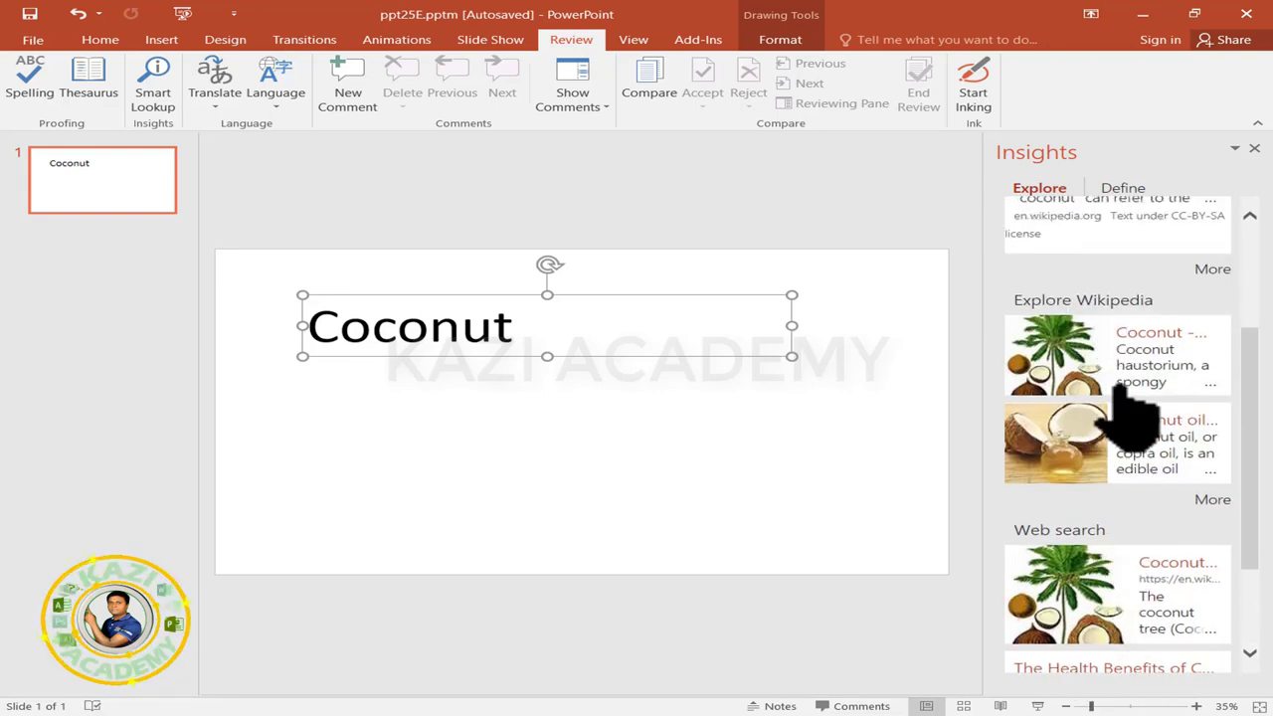
{"action": "scroll", "coordinate": [1129, 398], "scroll_direction": "up", "scroll_amount": 3}
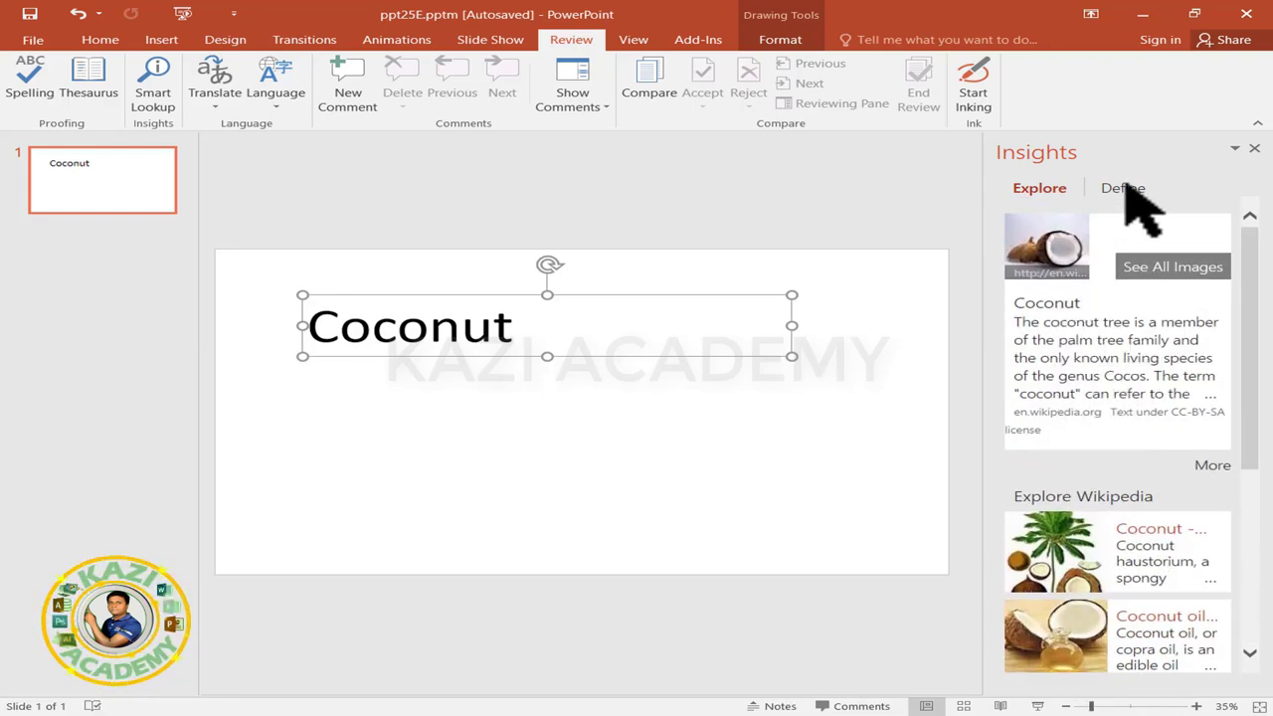
{"action": "left_click", "coordinate": [1172, 271]}
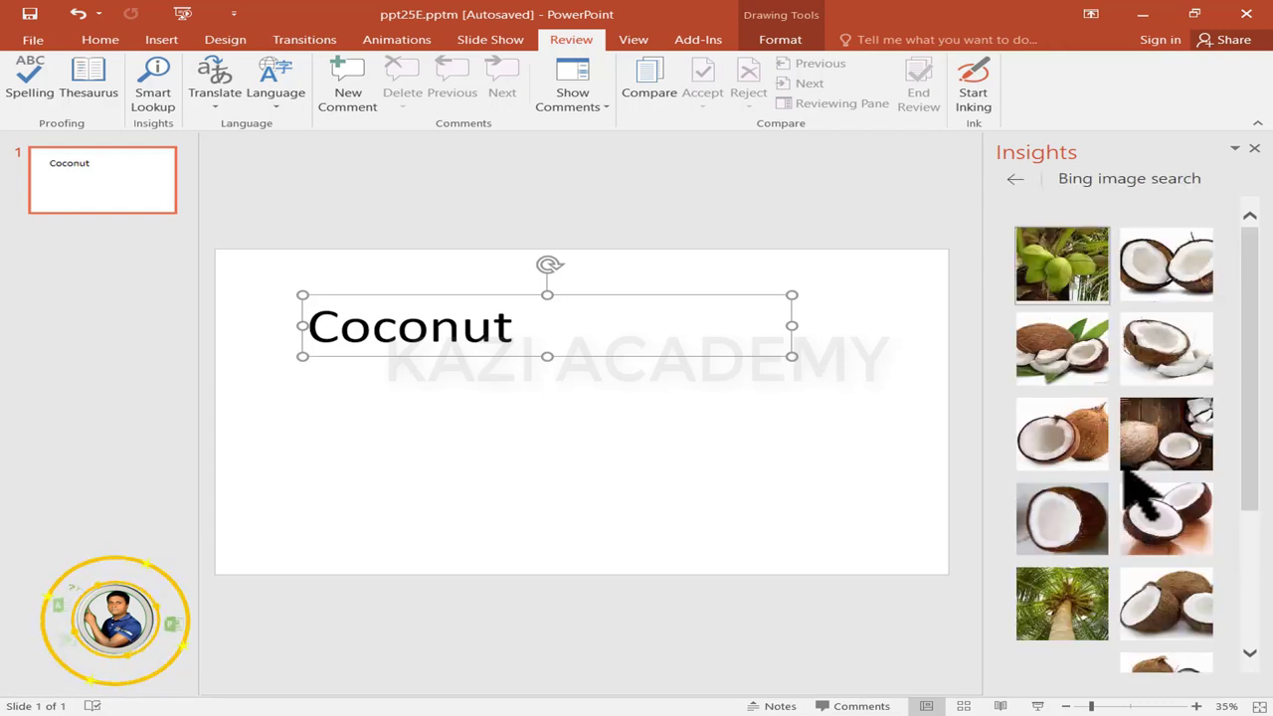
{"action": "scroll", "coordinate": [1117, 636], "scroll_direction": "down", "scroll_amount": 2}
{"action": "scroll", "coordinate": [1136, 597], "scroll_direction": "down", "scroll_amount": 3}
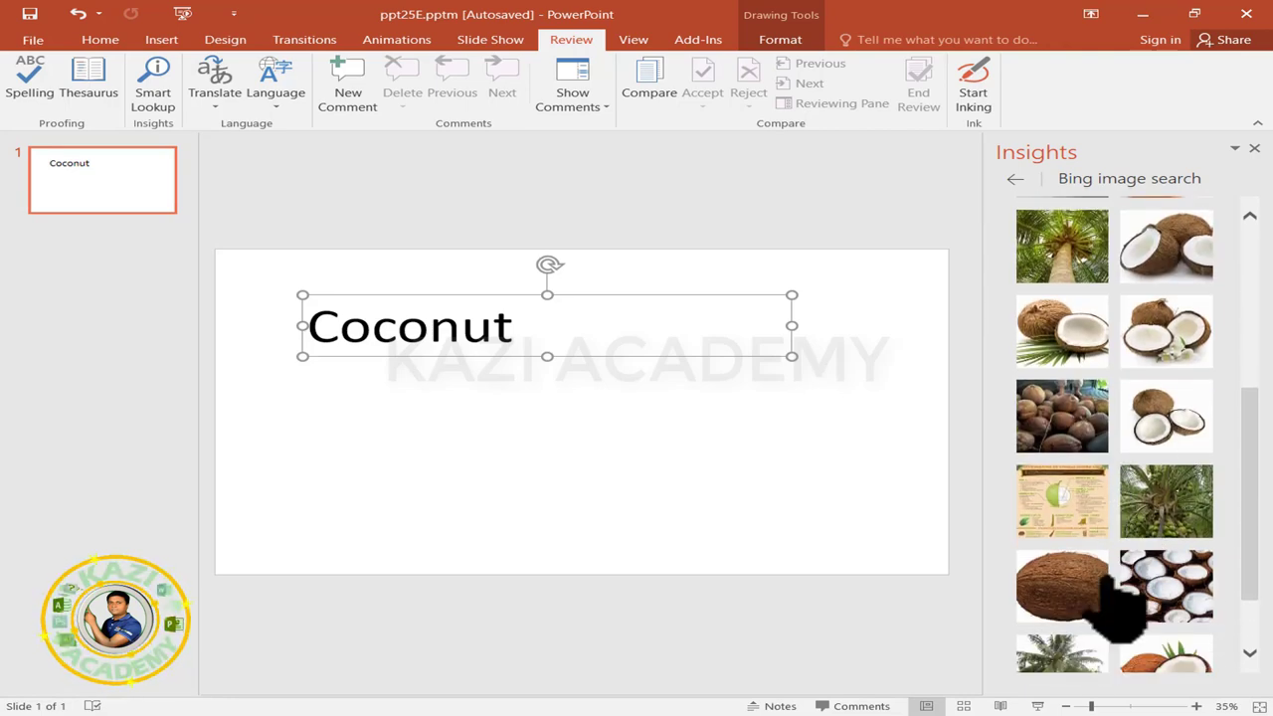
{"action": "scroll", "coordinate": [1136, 603], "scroll_direction": "down", "scroll_amount": 2}
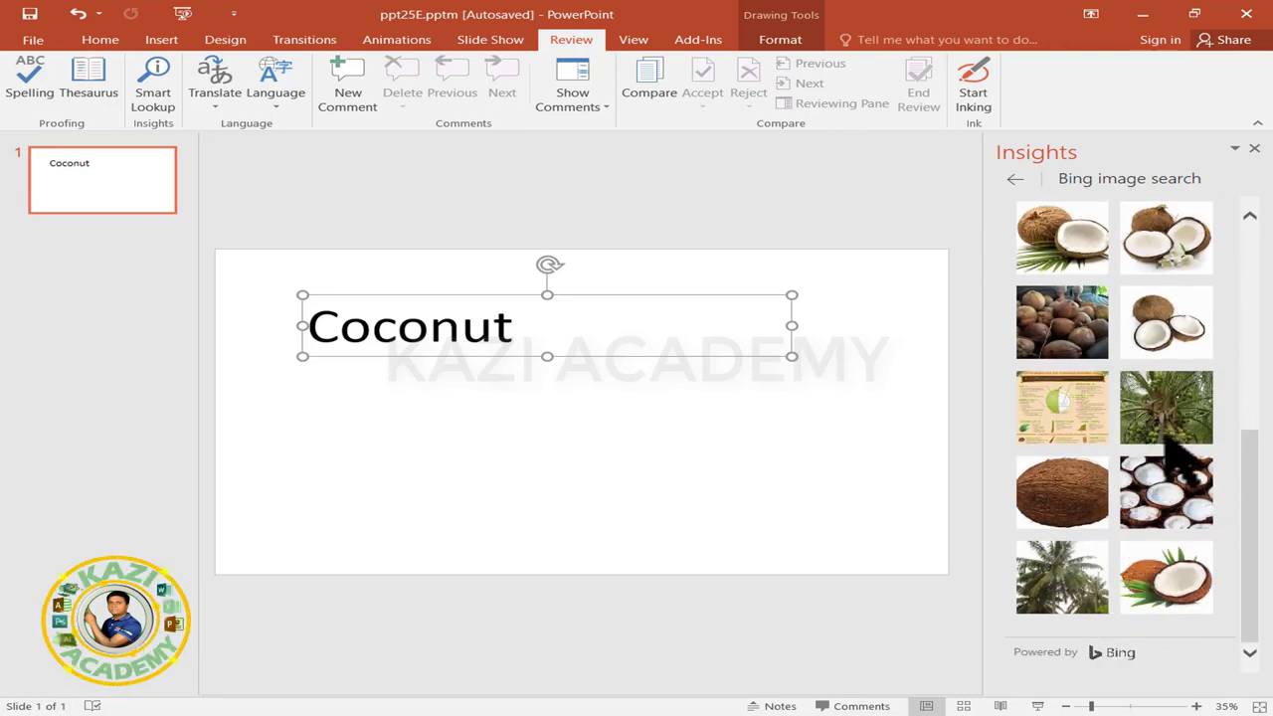
{"action": "scroll", "coordinate": [1179, 421], "scroll_direction": "up", "scroll_amount": 2}
{"action": "left_click", "coordinate": [1074, 307]}
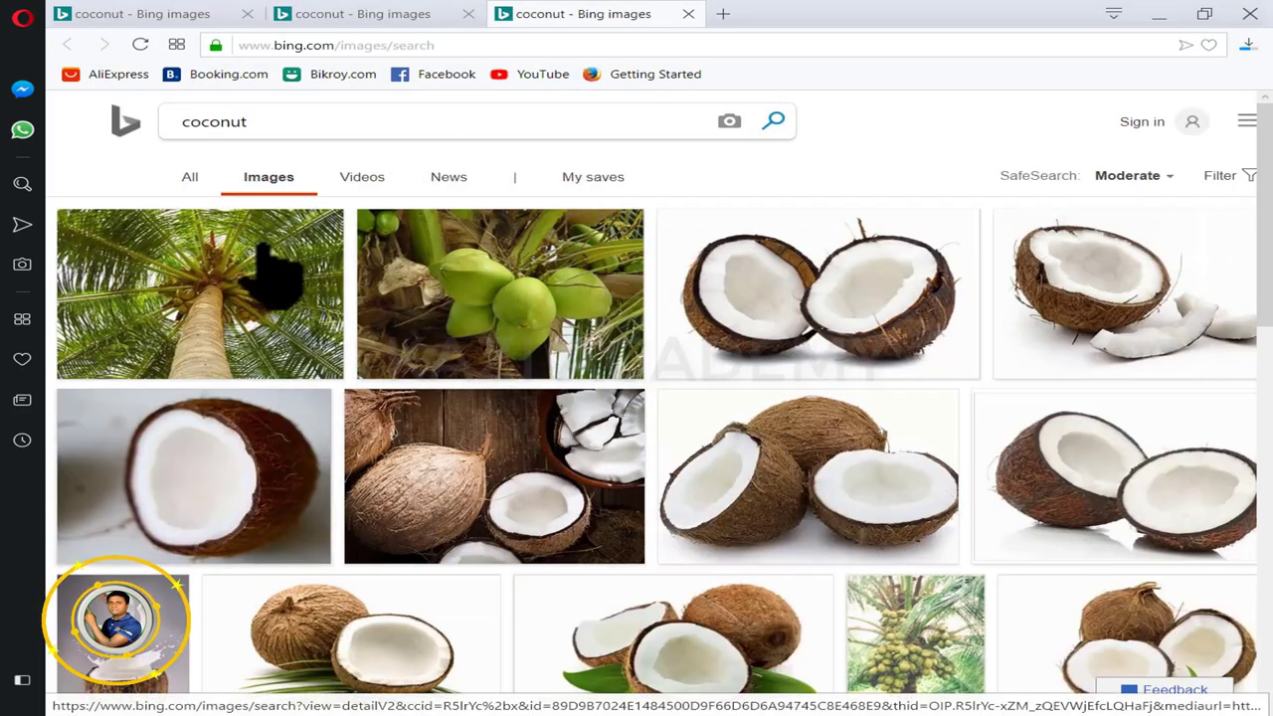
{"action": "mouse_move", "coordinate": [199, 293]}
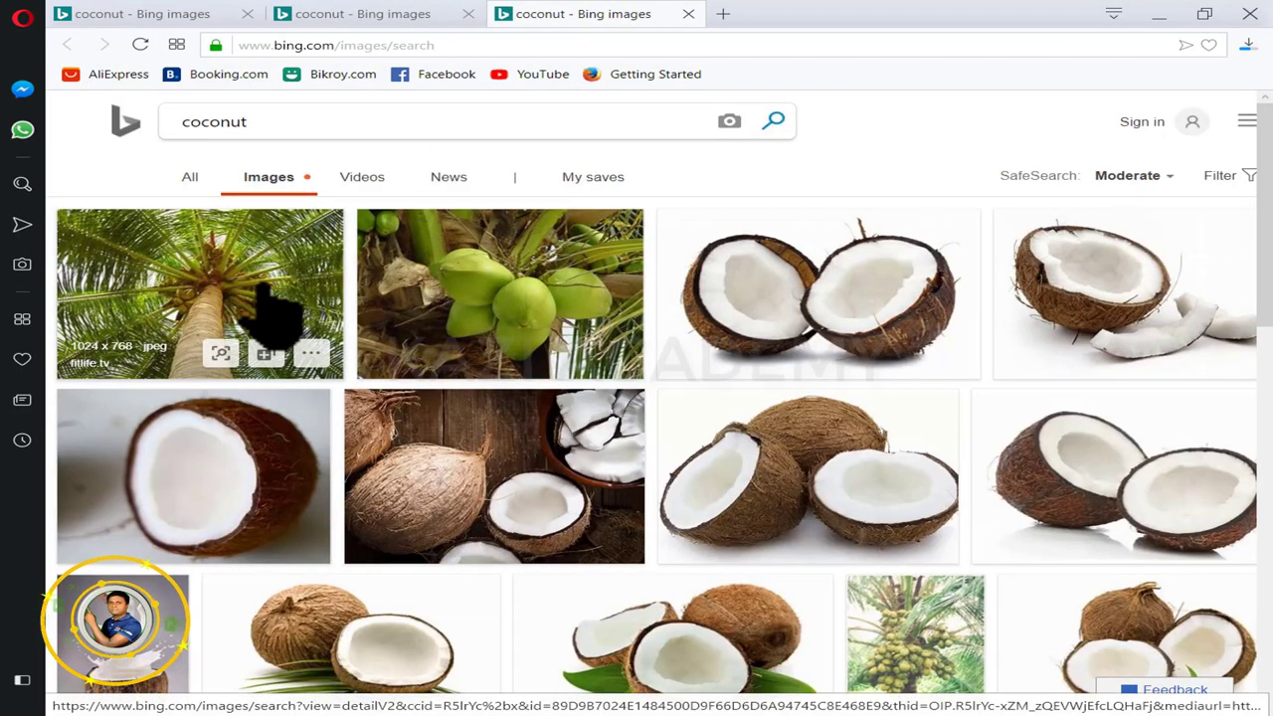
Enlarge the upward-view palm photo and save it to the Desktop as th.jpg
{"action": "left_click", "coordinate": [268, 314]}
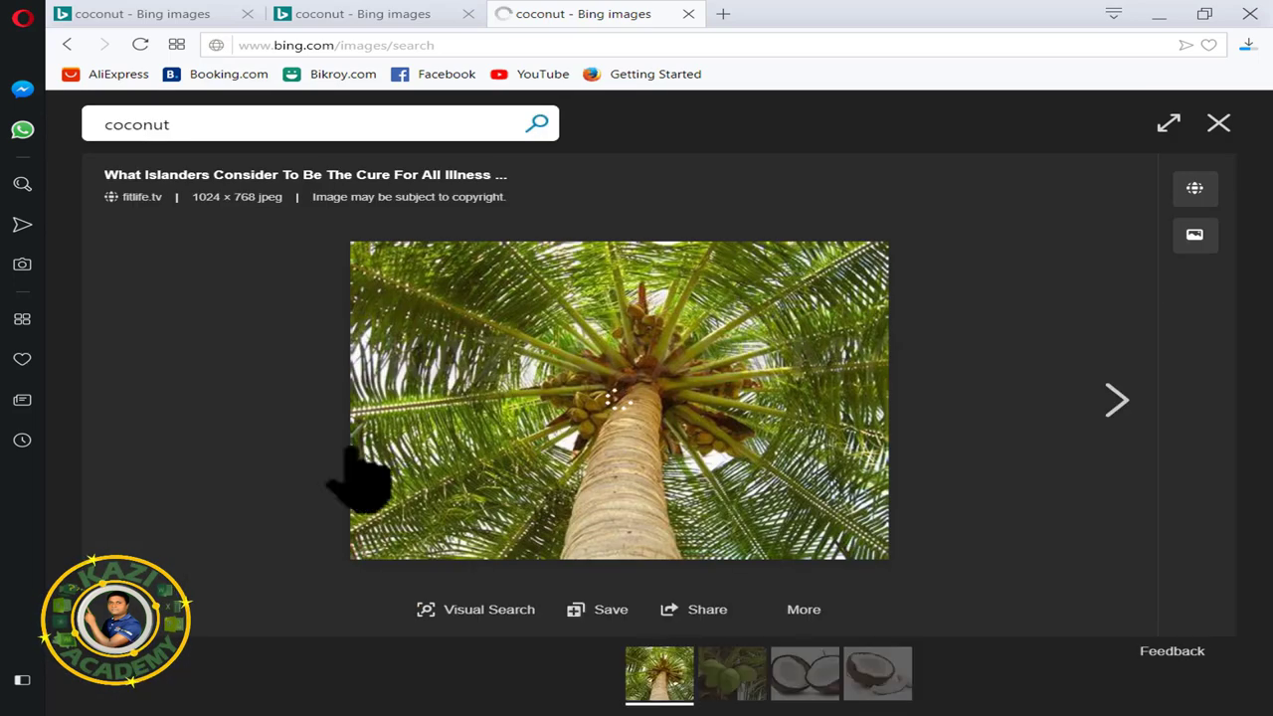
{"action": "right_click", "coordinate": [717, 394]}
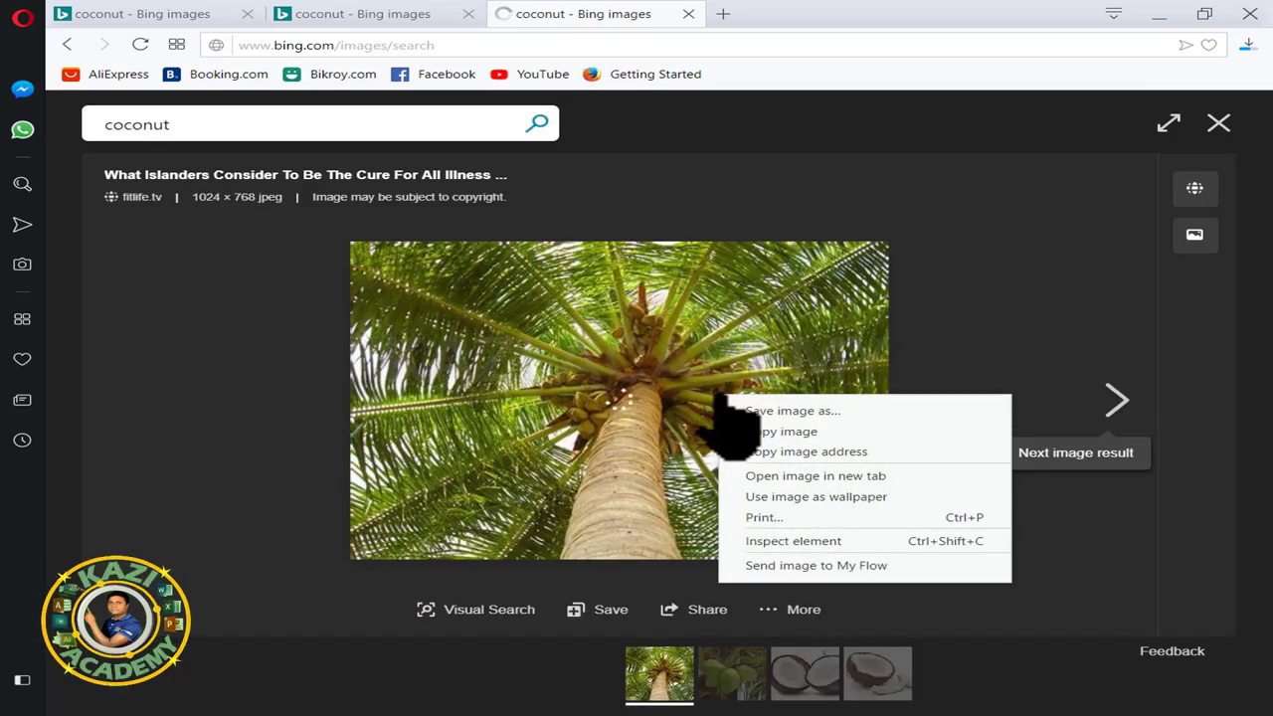
{"action": "left_click", "coordinate": [589, 609]}
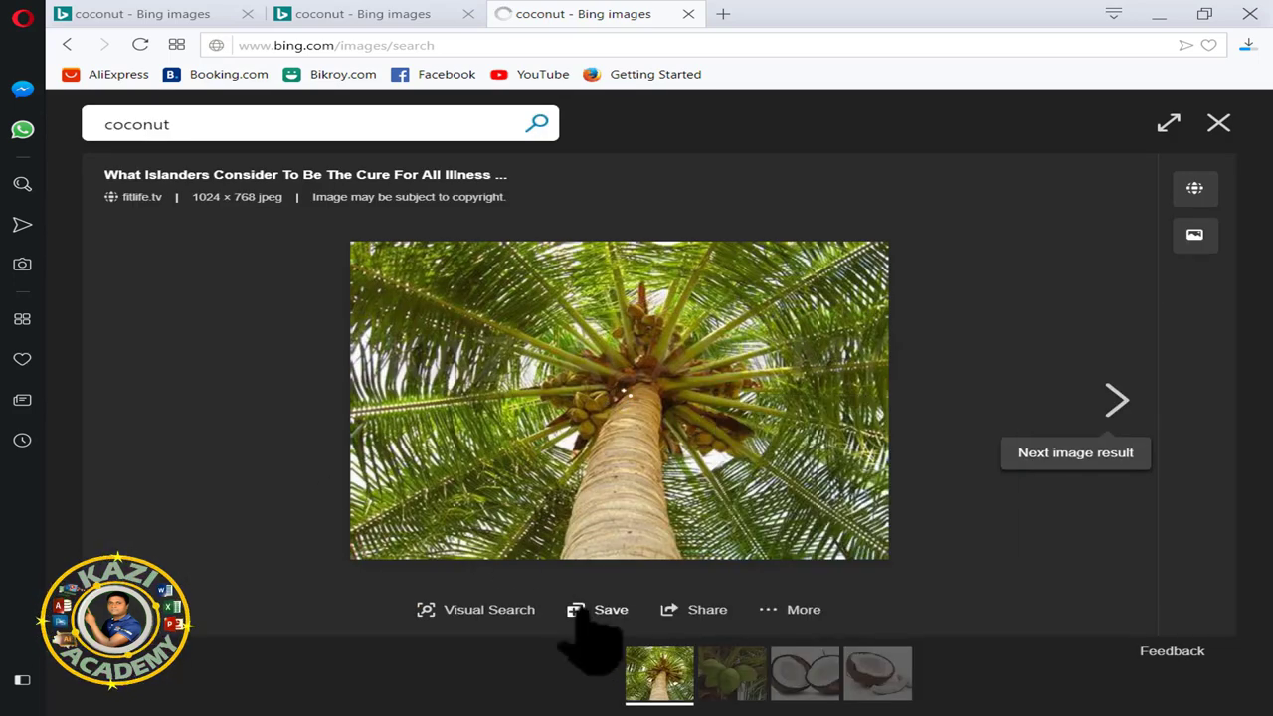
{"action": "left_click", "coordinate": [593, 610]}
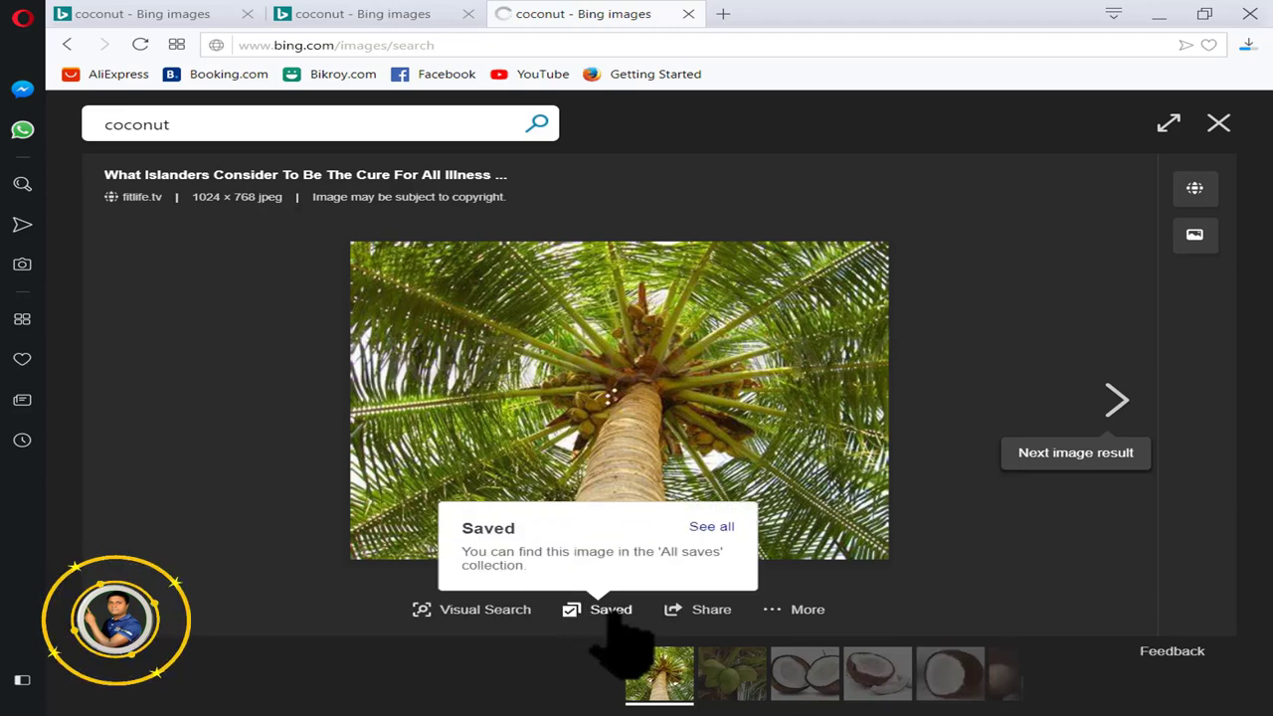
{"action": "right_click", "coordinate": [633, 372]}
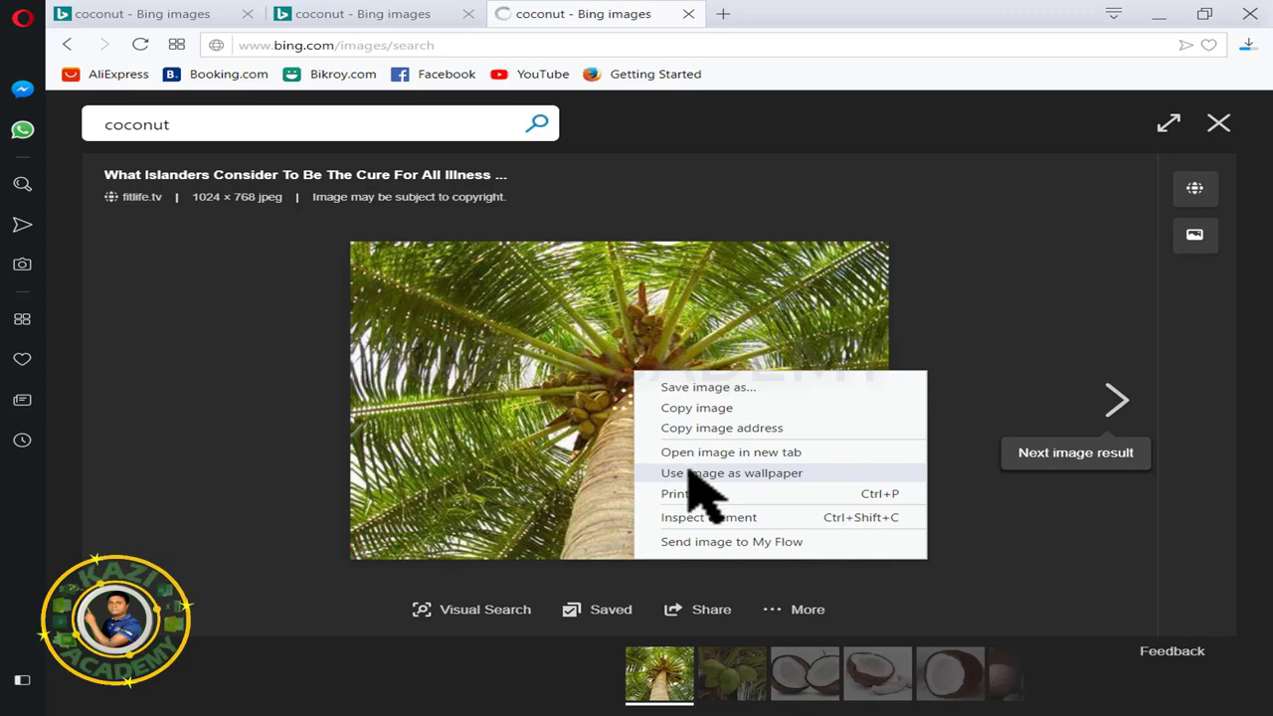
{"action": "left_click", "coordinate": [708, 386]}
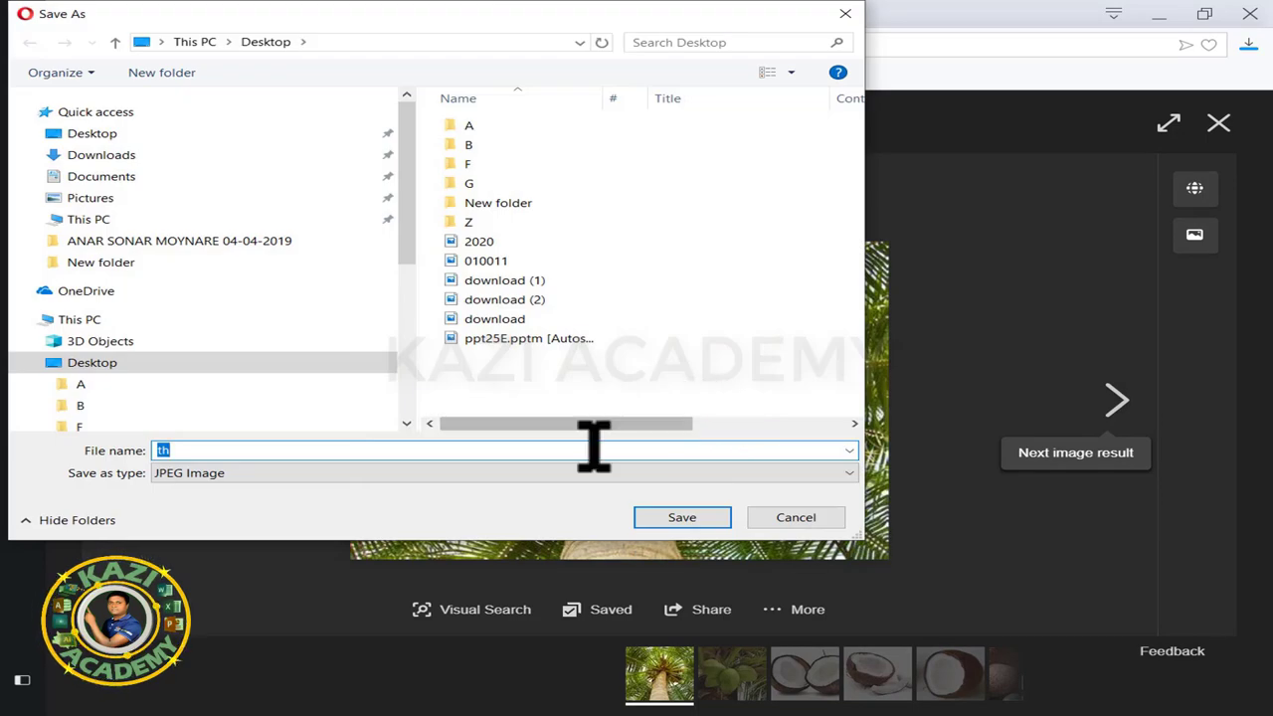
{"action": "left_click", "coordinate": [683, 519]}
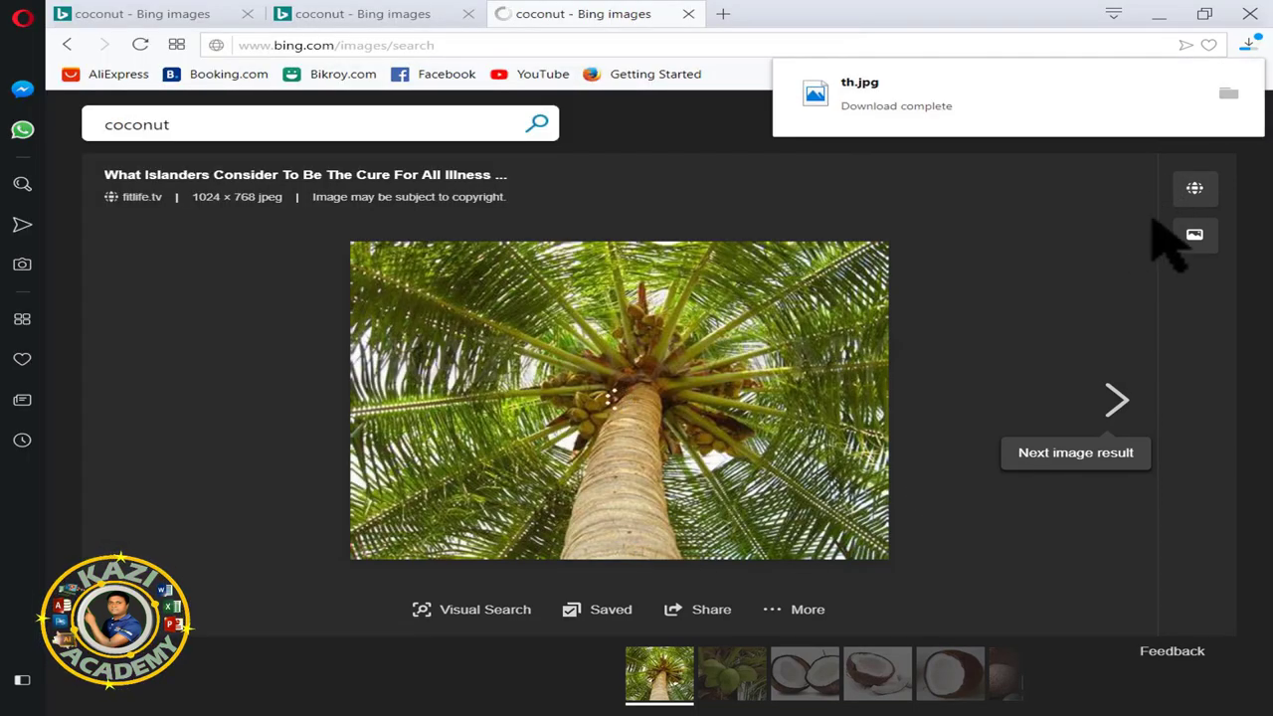
Close the two extra image tabs and minimize the browser to return to PowerPoint
{"action": "left_click", "coordinate": [686, 14]}
{"action": "left_click", "coordinate": [467, 13]}
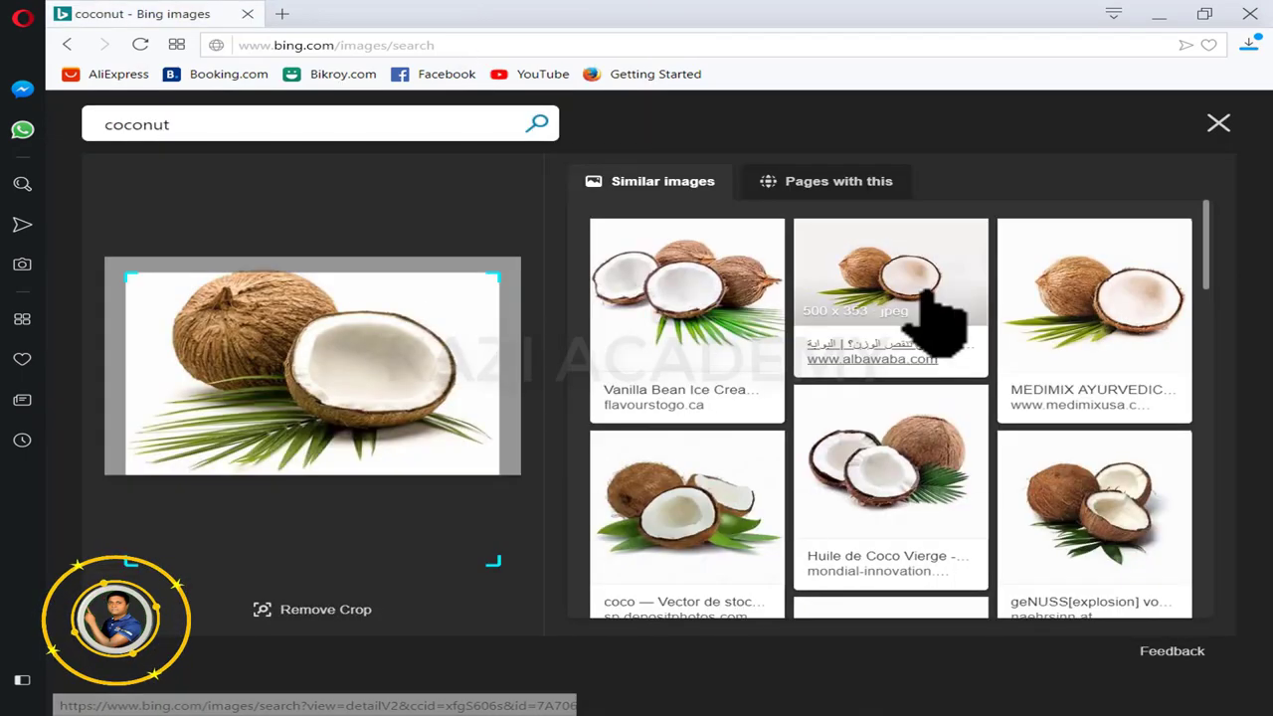
{"action": "left_click", "coordinate": [1159, 14]}
Insert the downloaded th.jpg palm picture onto the Coconut slide
{"action": "left_click", "coordinate": [355, 468]}
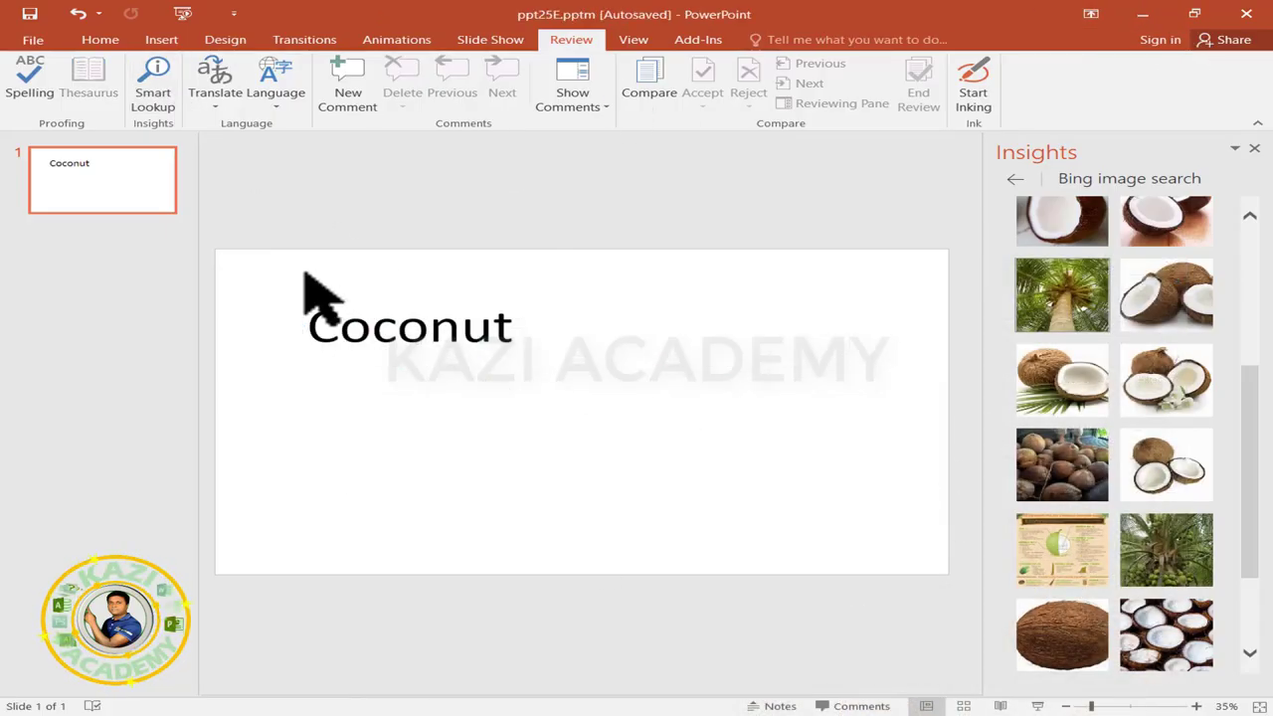
{"action": "left_click", "coordinate": [159, 39]}
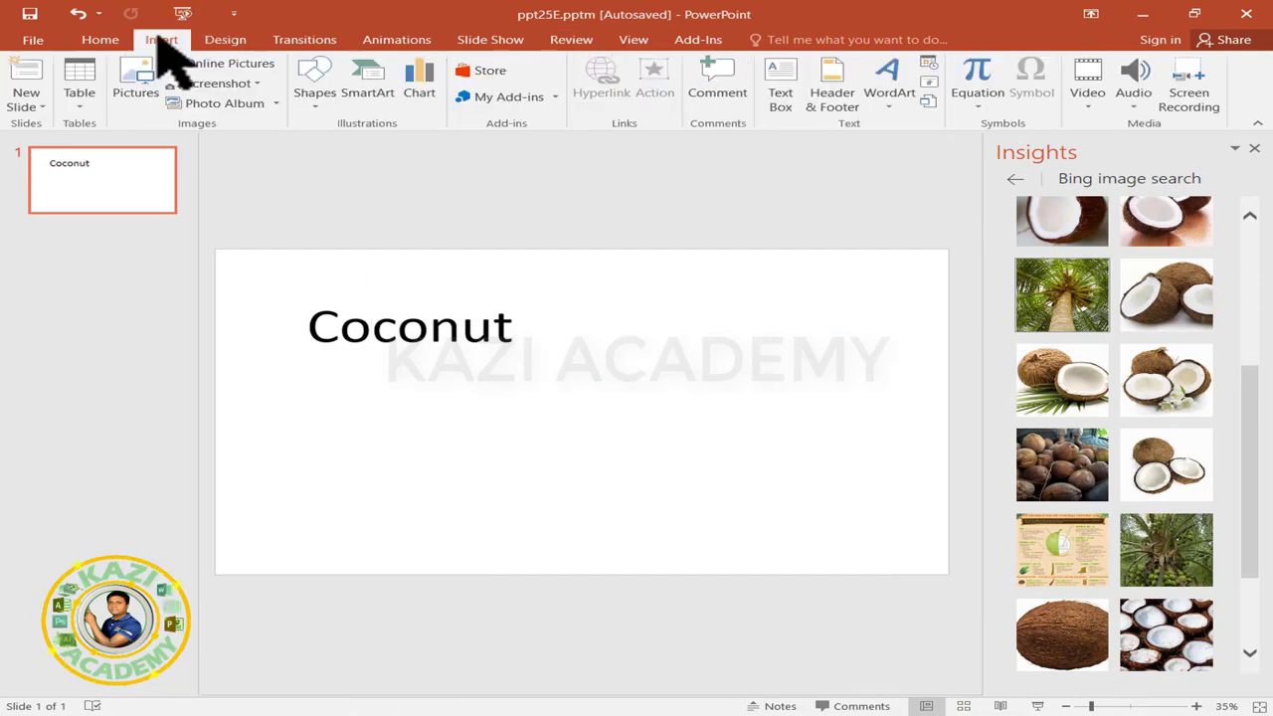
{"action": "left_click", "coordinate": [137, 84]}
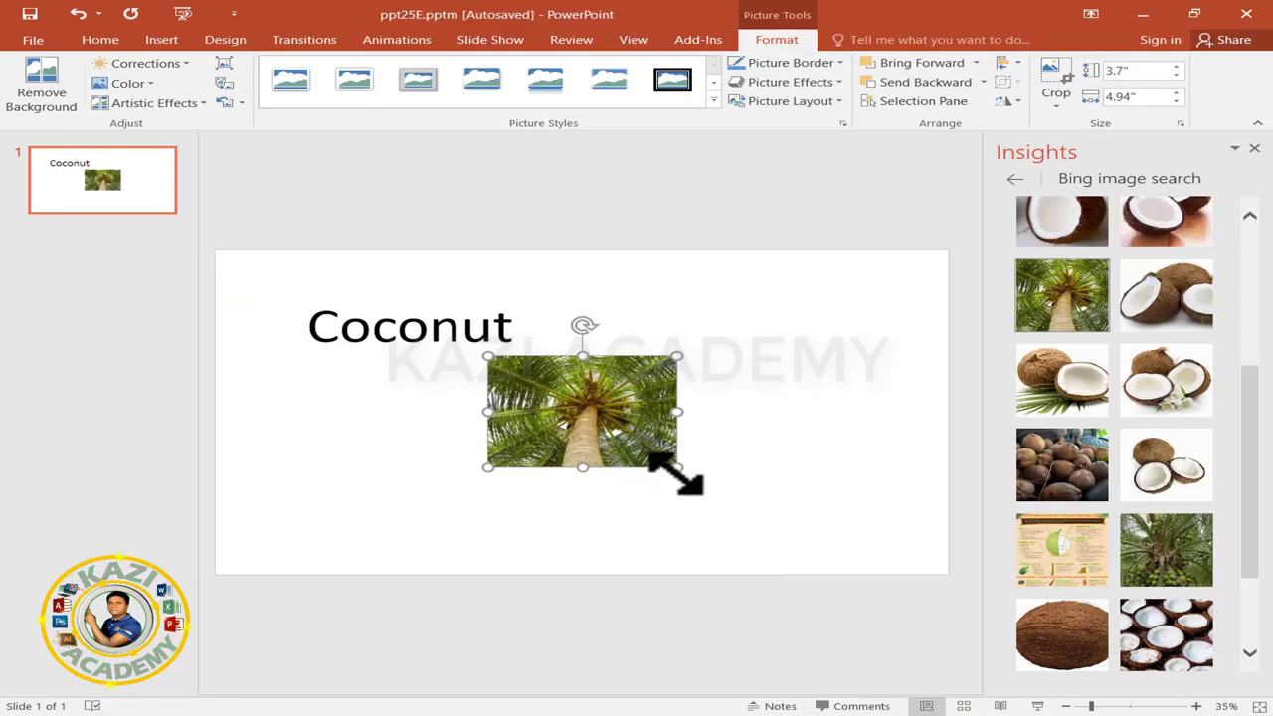
Enlarge the palm picture toward the upper right and move the Coconut title left
{"action": "left_click_drag", "start_coordinate": [677, 468], "coordinate": [857, 574]}
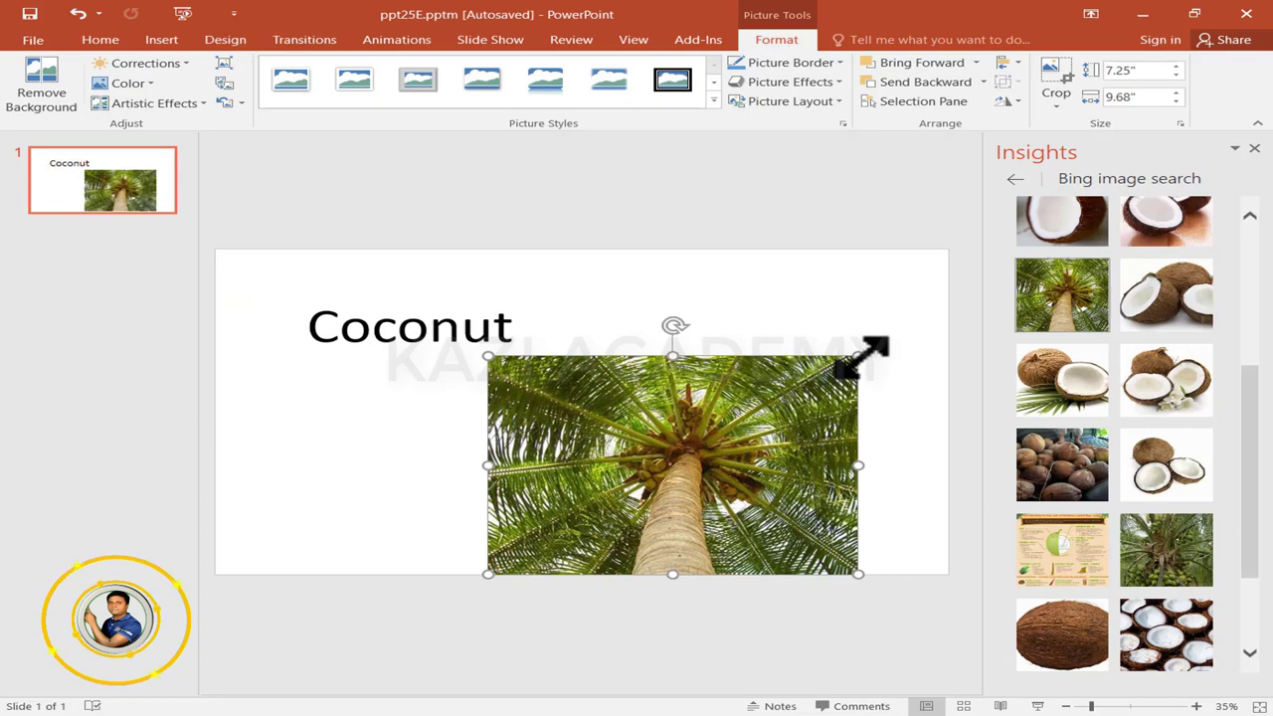
{"action": "left_click_drag", "start_coordinate": [857, 356], "coordinate": [944, 303]}
{"action": "left_click", "coordinate": [421, 318]}
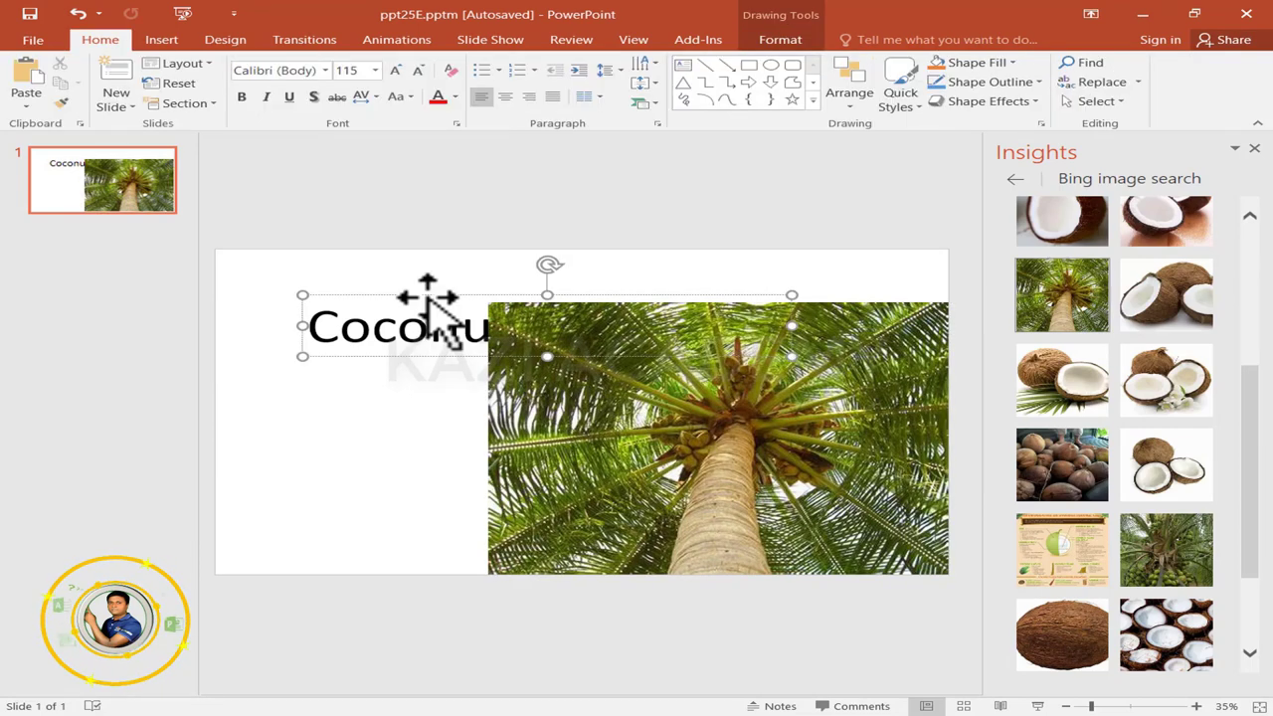
{"action": "left_click_drag", "start_coordinate": [411, 298], "coordinate": [348, 287]}
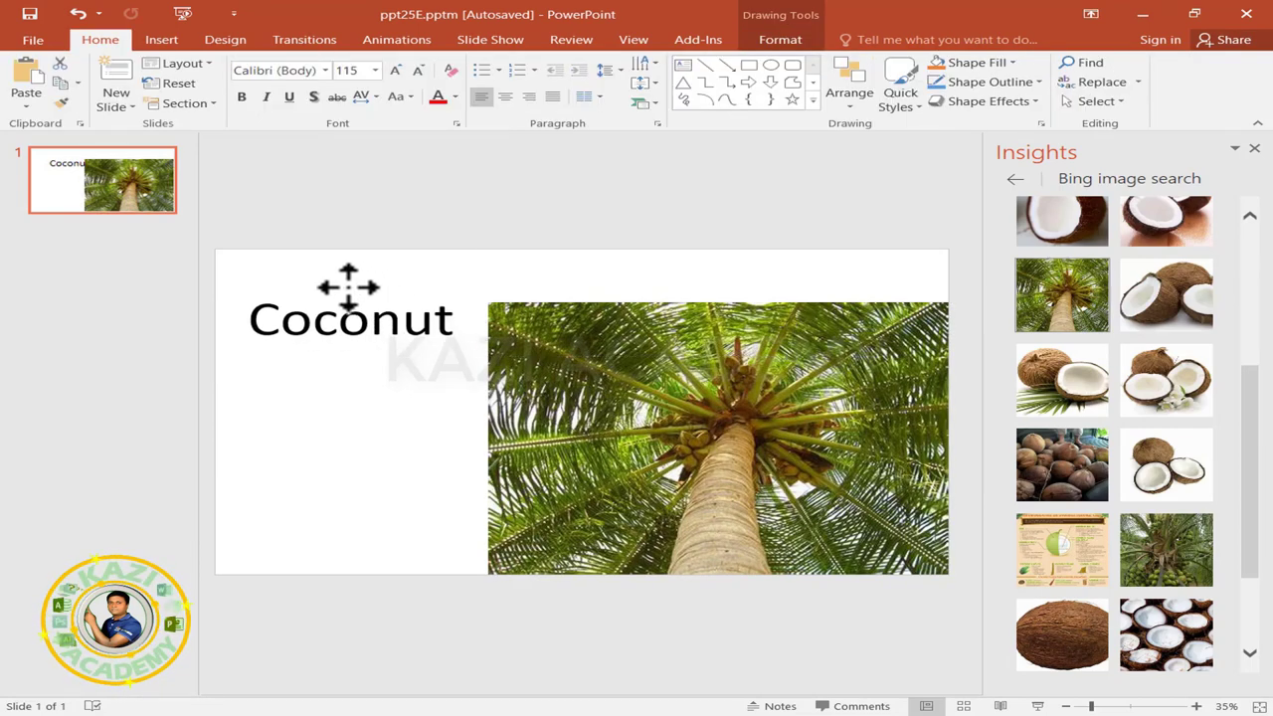
Make the Coconut title text bold and red
{"action": "left_click_drag", "start_coordinate": [455, 318], "coordinate": [248, 318]}
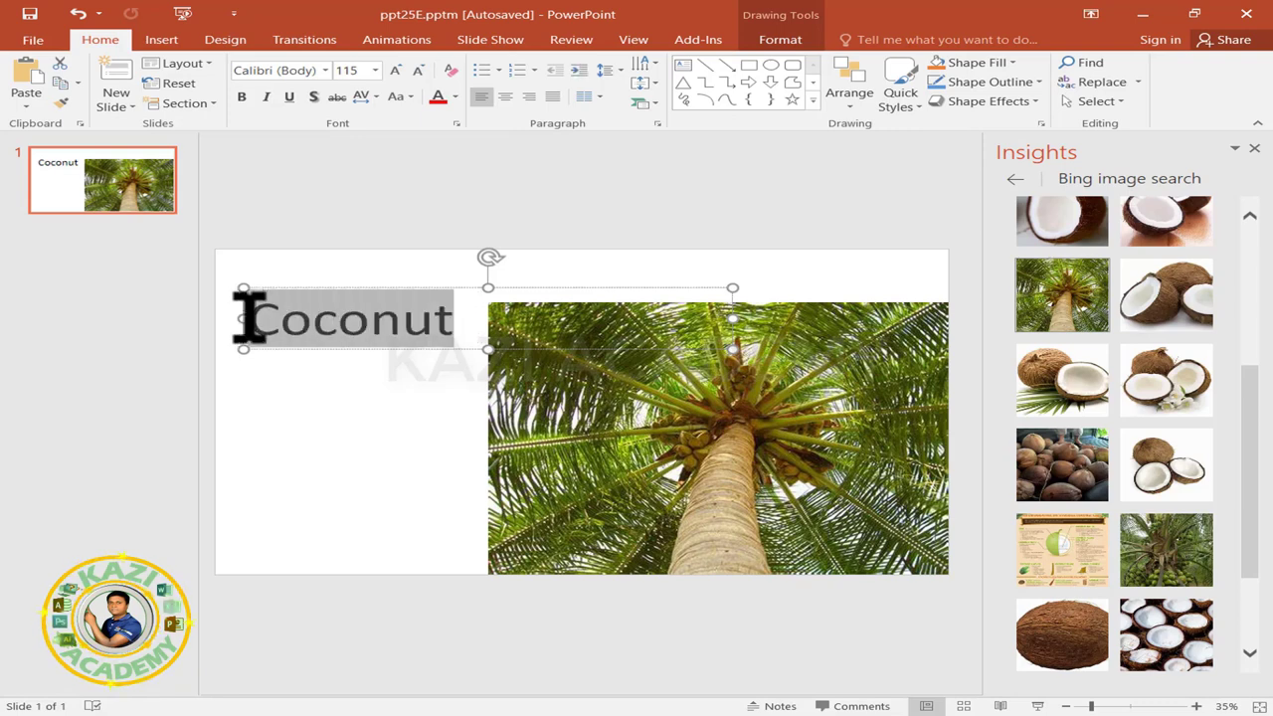
{"action": "left_click", "coordinate": [241, 98]}
{"action": "left_click", "coordinate": [436, 98]}
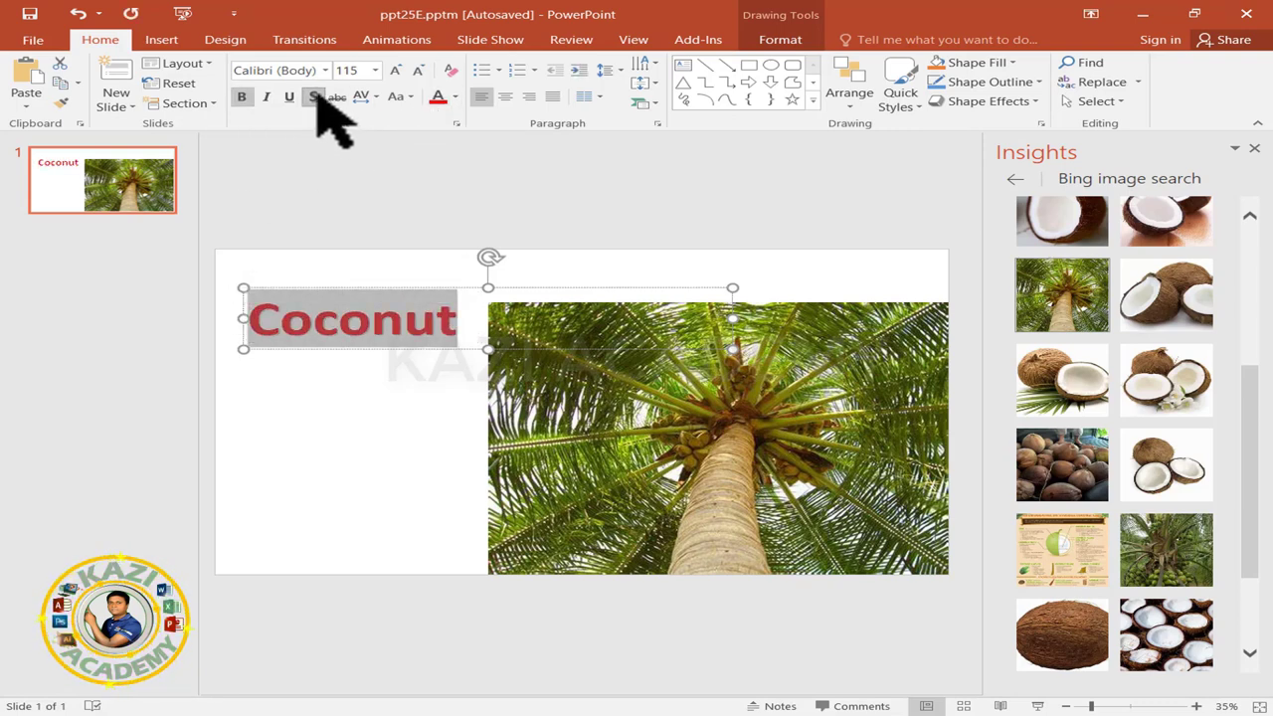
{"action": "left_click", "coordinate": [364, 412]}
Stretch the palm picture up to the slide's top edge
{"action": "left_click", "coordinate": [611, 341]}
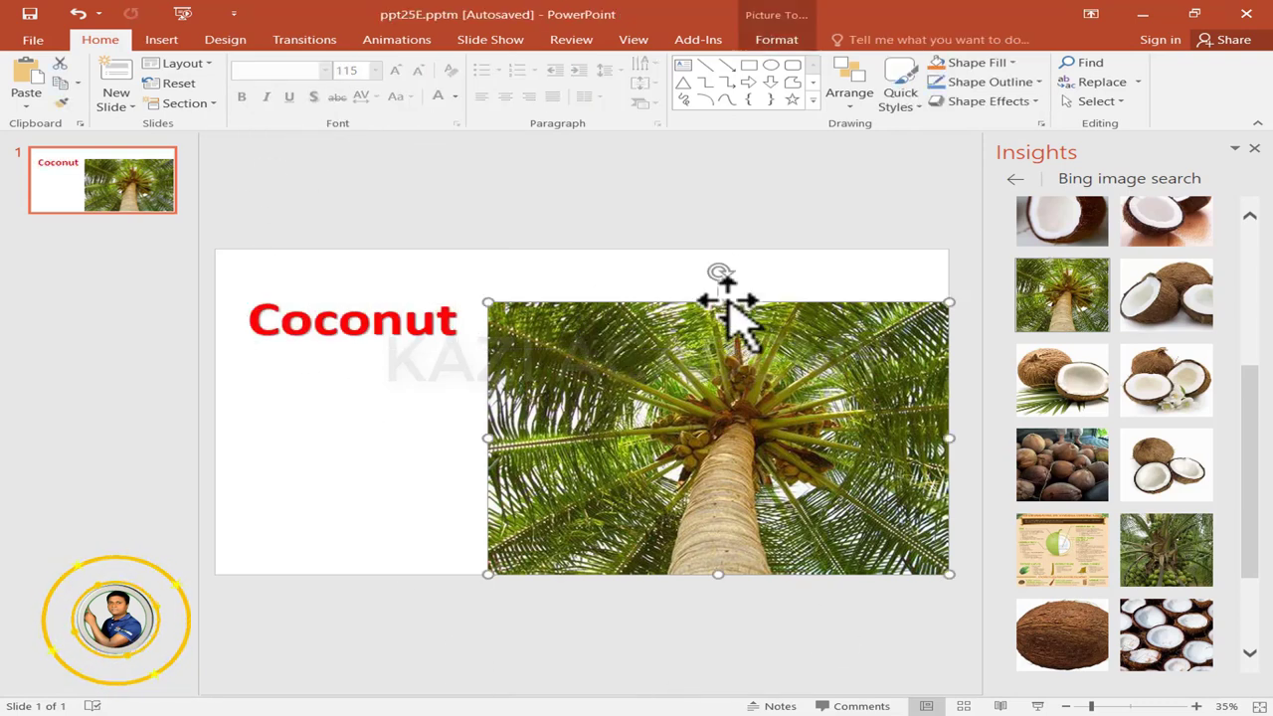
{"action": "left_click_drag", "start_coordinate": [717, 301], "coordinate": [718, 250]}
{"action": "left_click", "coordinate": [418, 487]}
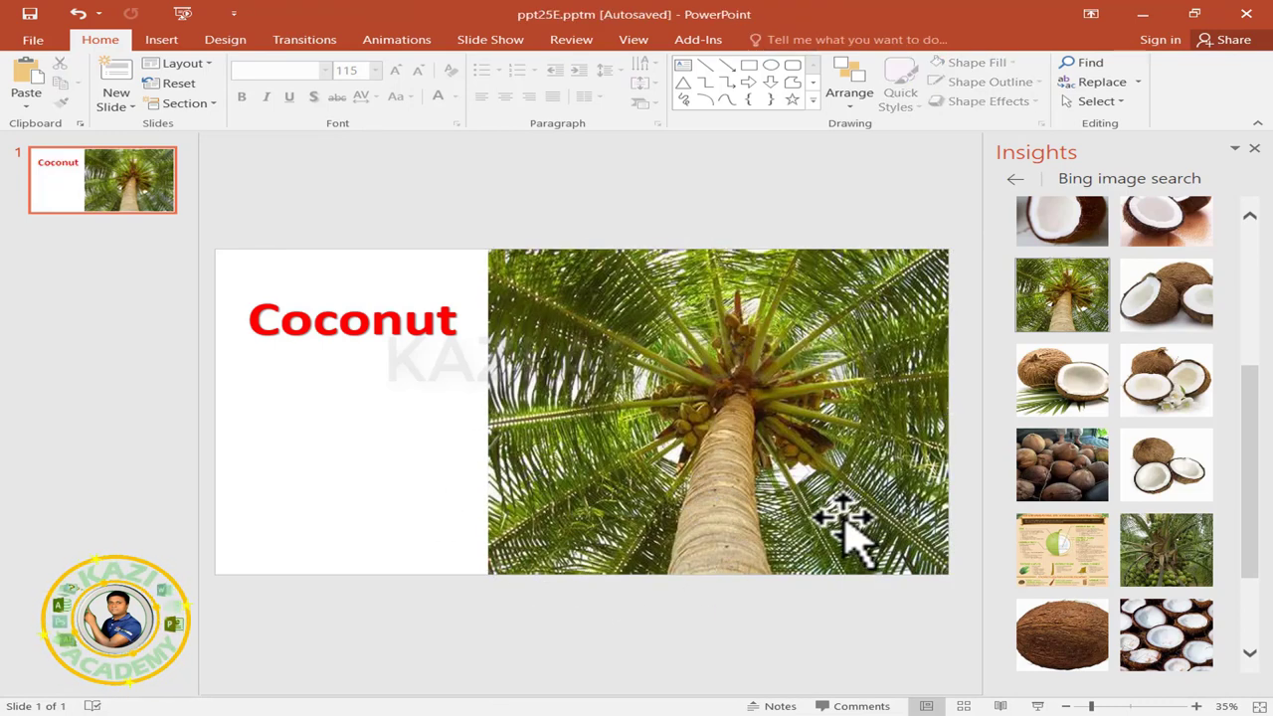
{"action": "left_click", "coordinate": [439, 316]}
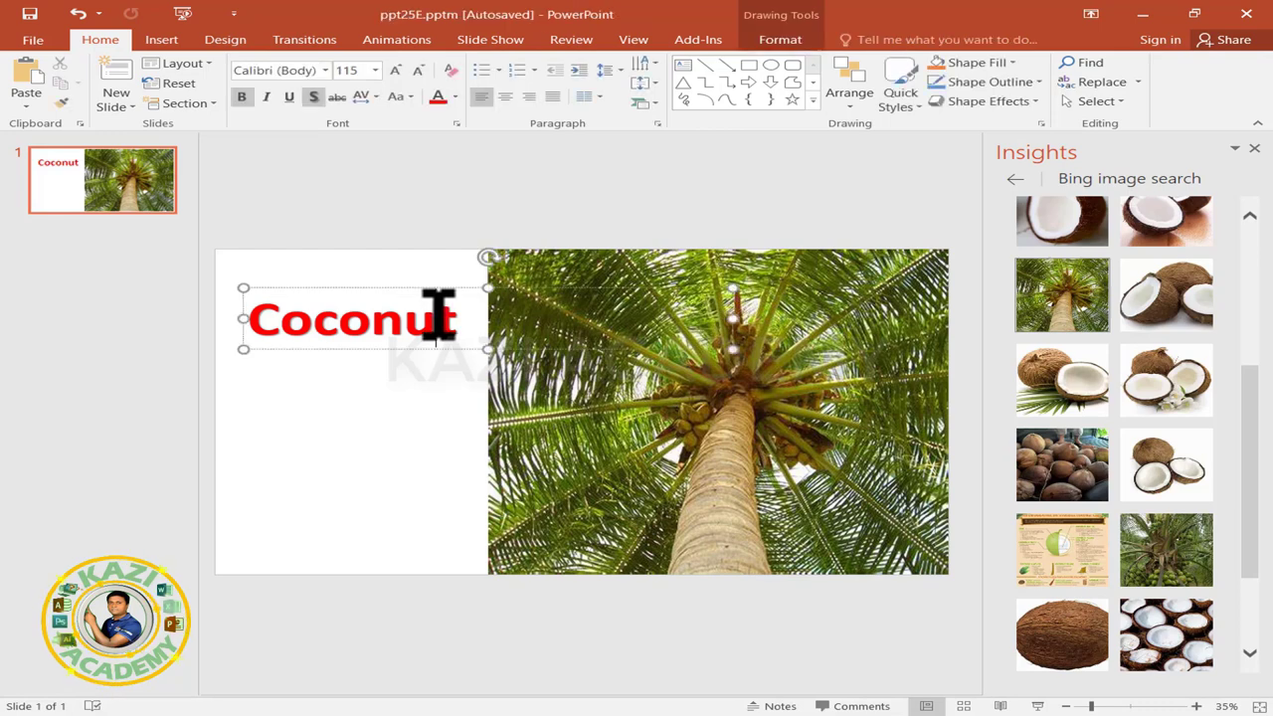
{"action": "left_click", "coordinate": [603, 448]}
{"action": "left_click", "coordinate": [96, 351]}
Add a blank second slide with both placeholders deleted, and close the Insights pane
{"action": "right_click", "coordinate": [97, 353]}
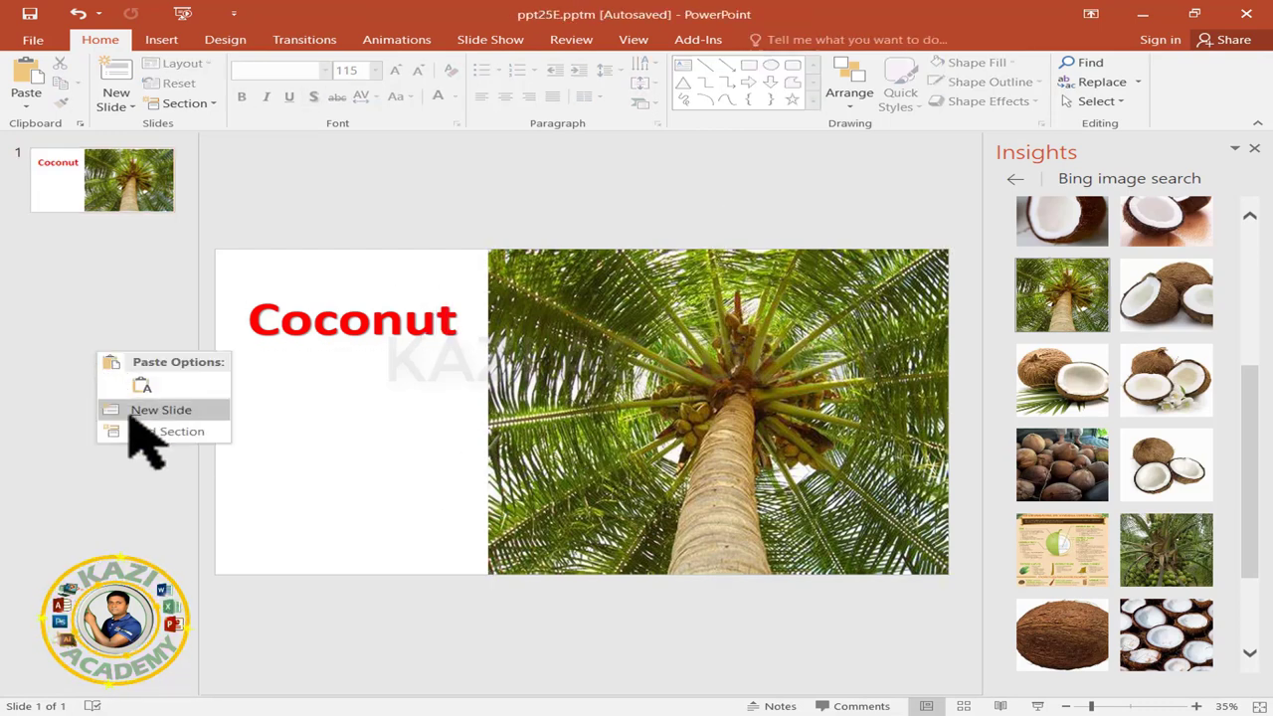
{"action": "left_click", "coordinate": [149, 409]}
{"action": "left_click", "coordinate": [552, 266]}
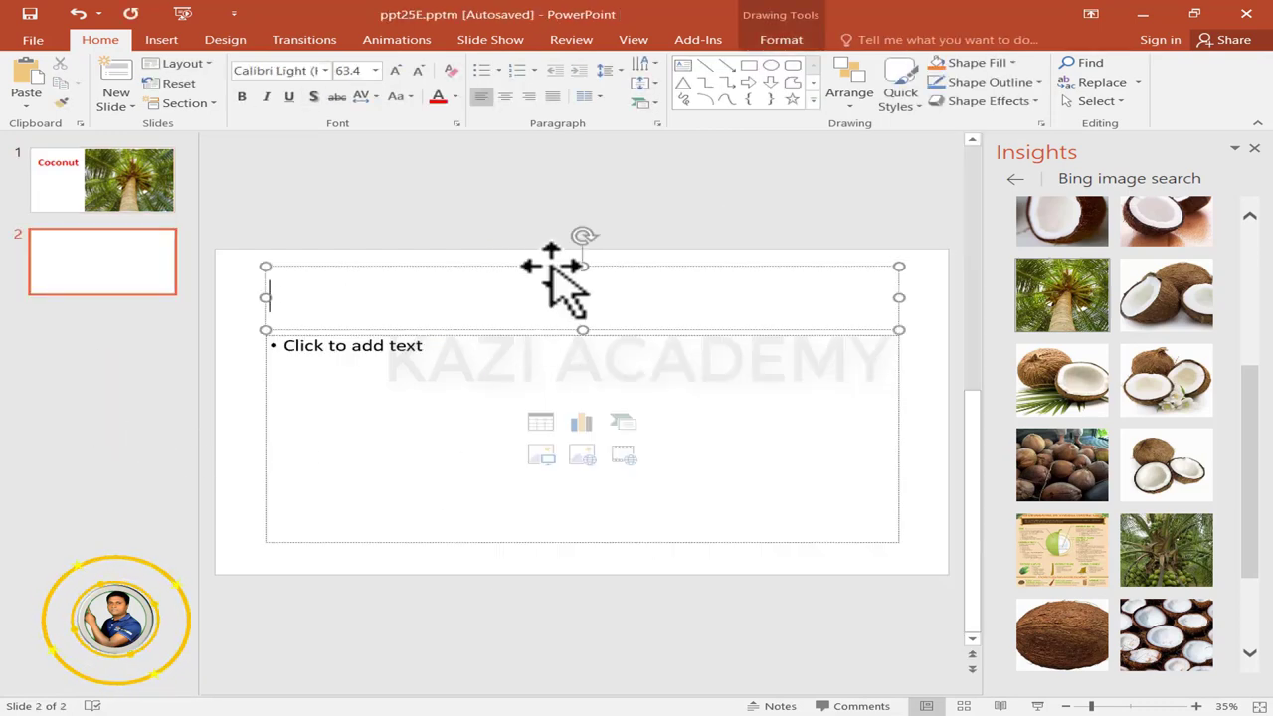
{"action": "key", "text": "Delete"}
{"action": "left_click", "coordinate": [572, 336]}
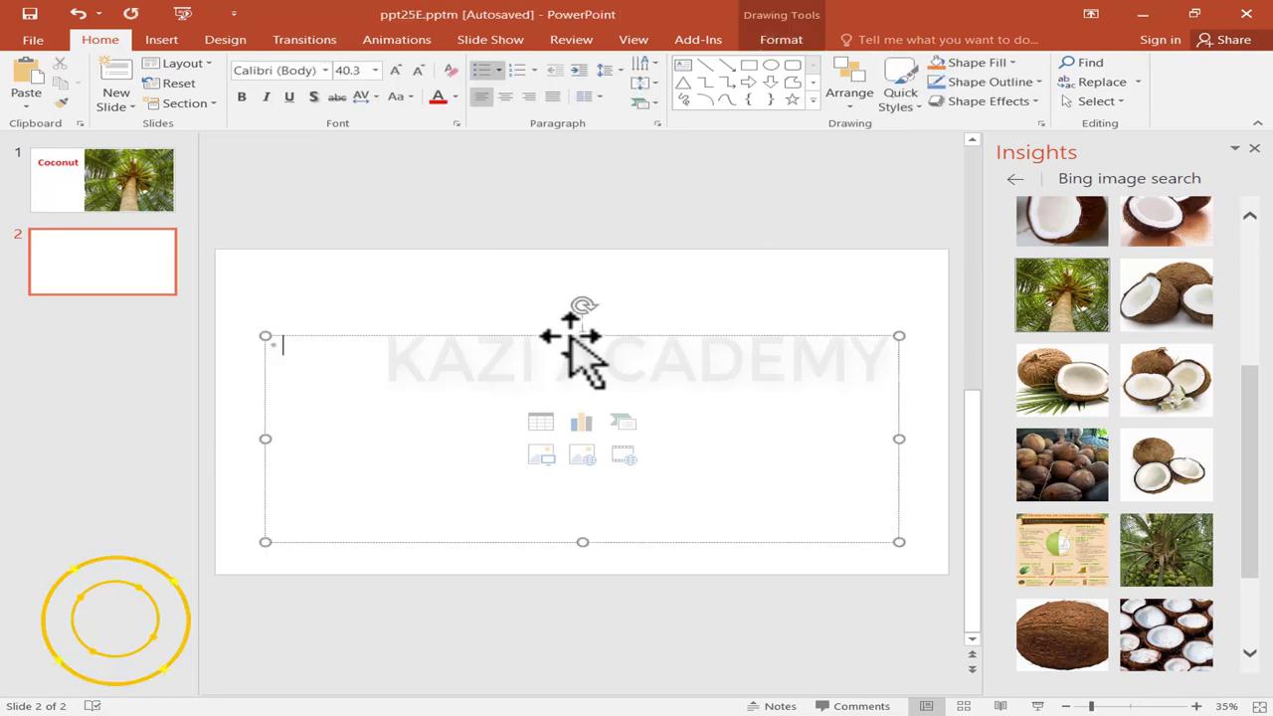
{"action": "key", "text": "Delete"}
{"action": "left_click", "coordinate": [1255, 149]}
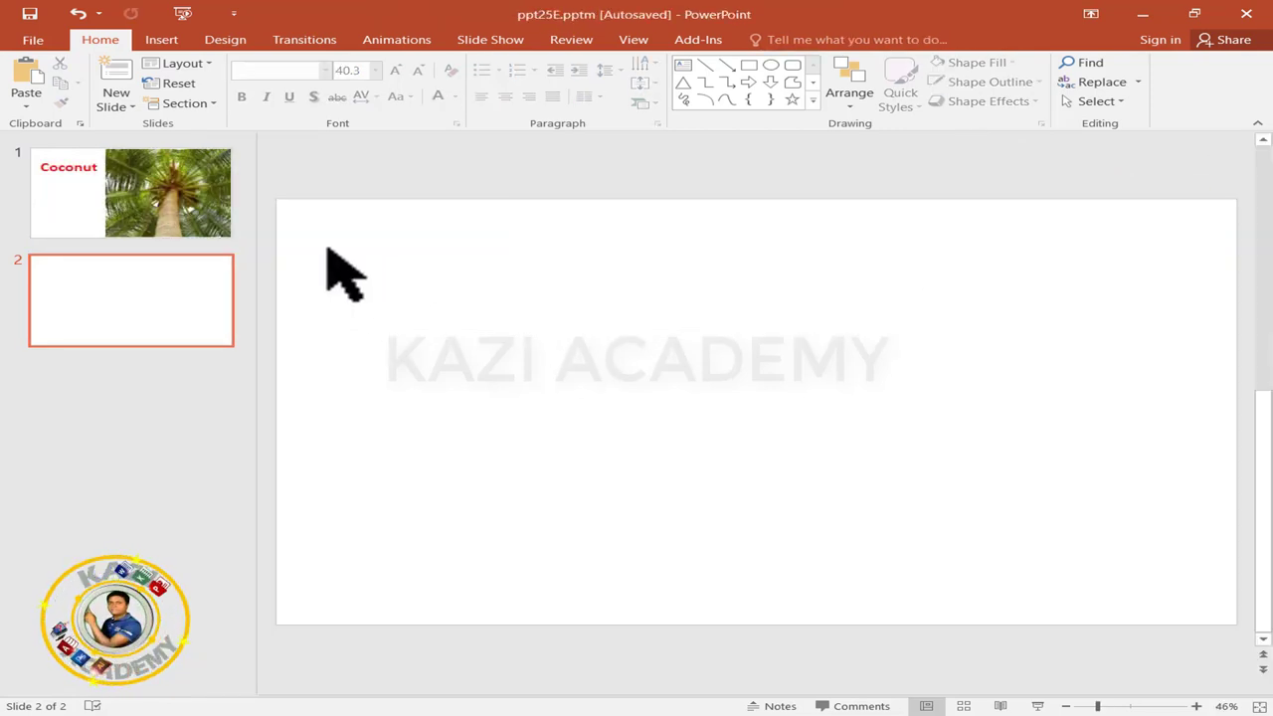
Copy the red Coconut title box from slide 1 and paste it onto slide 2
{"action": "left_click", "coordinate": [571, 40]}
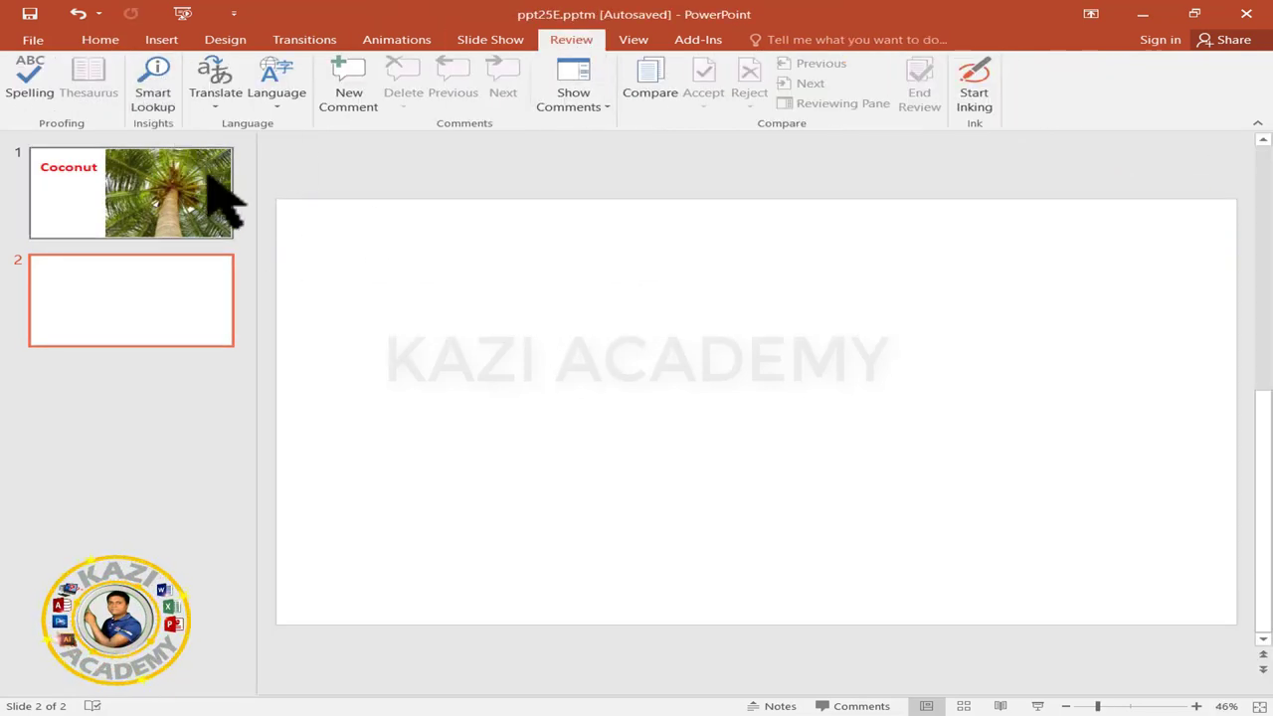
{"action": "left_click", "coordinate": [69, 179]}
{"action": "left_click", "coordinate": [398, 270]}
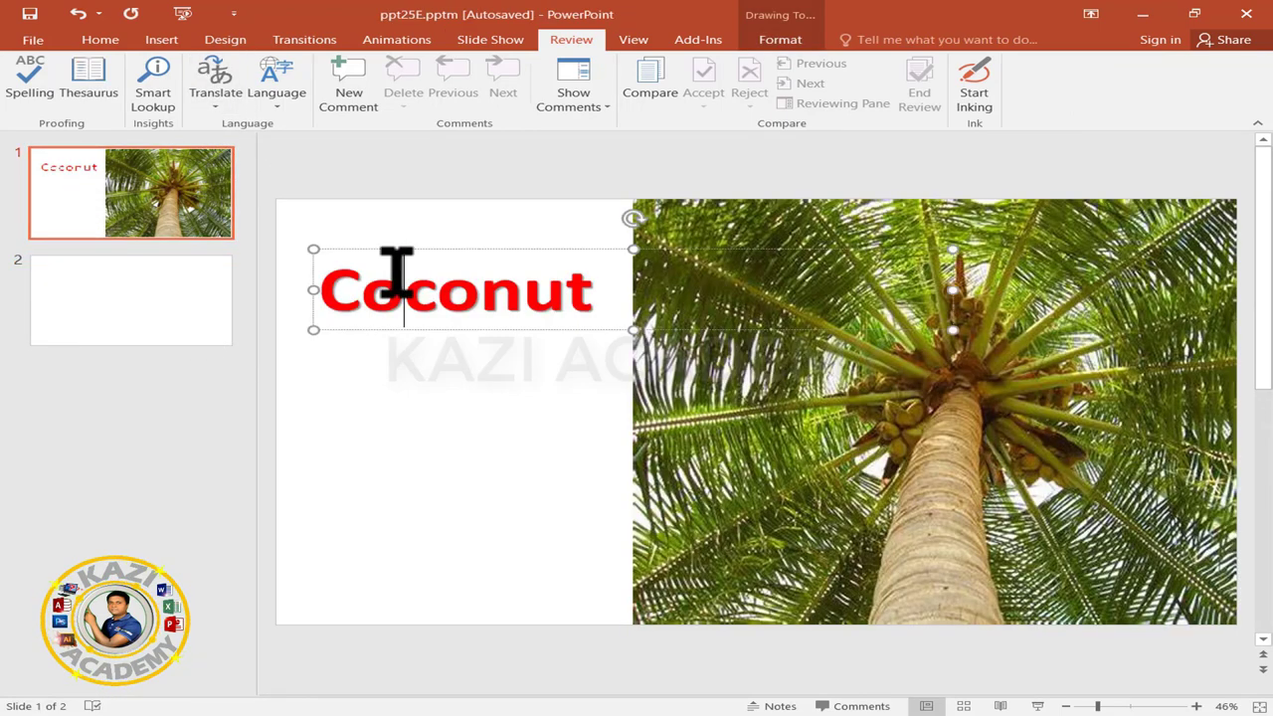
{"action": "key", "text": "ctrl+c"}
{"action": "left_click", "coordinate": [176, 318]}
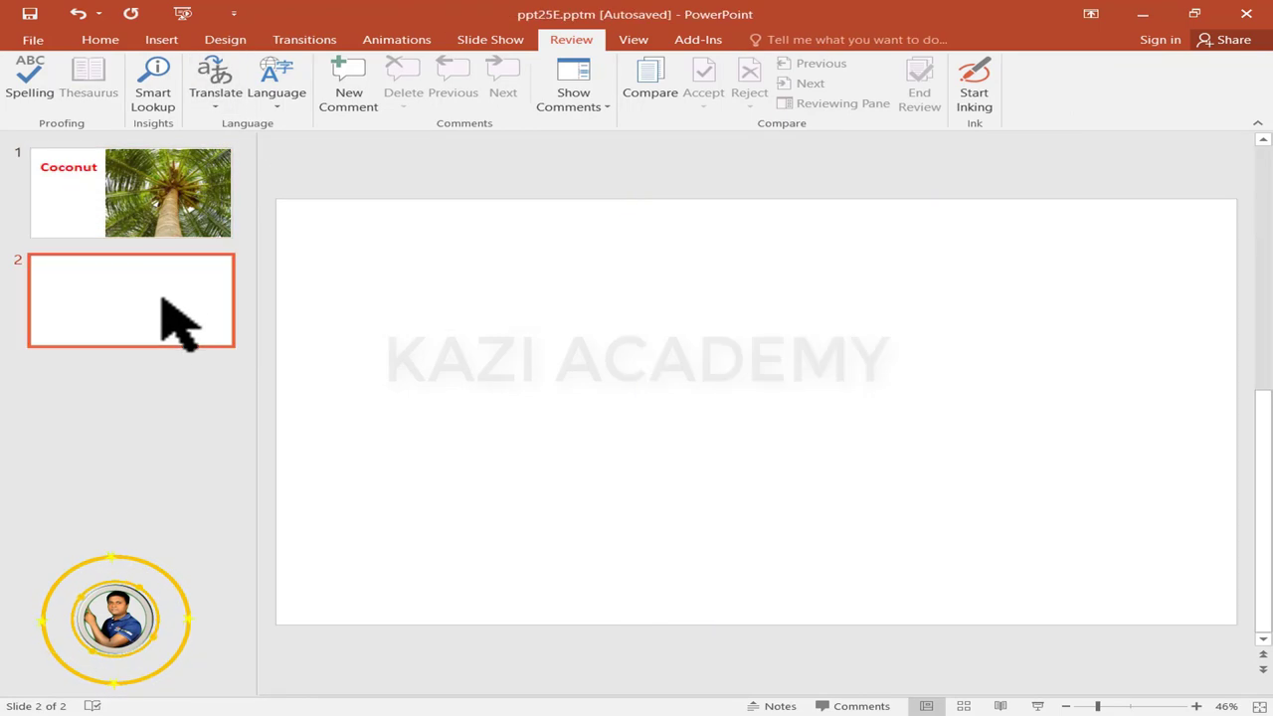
{"action": "key", "text": "ctrl+v"}
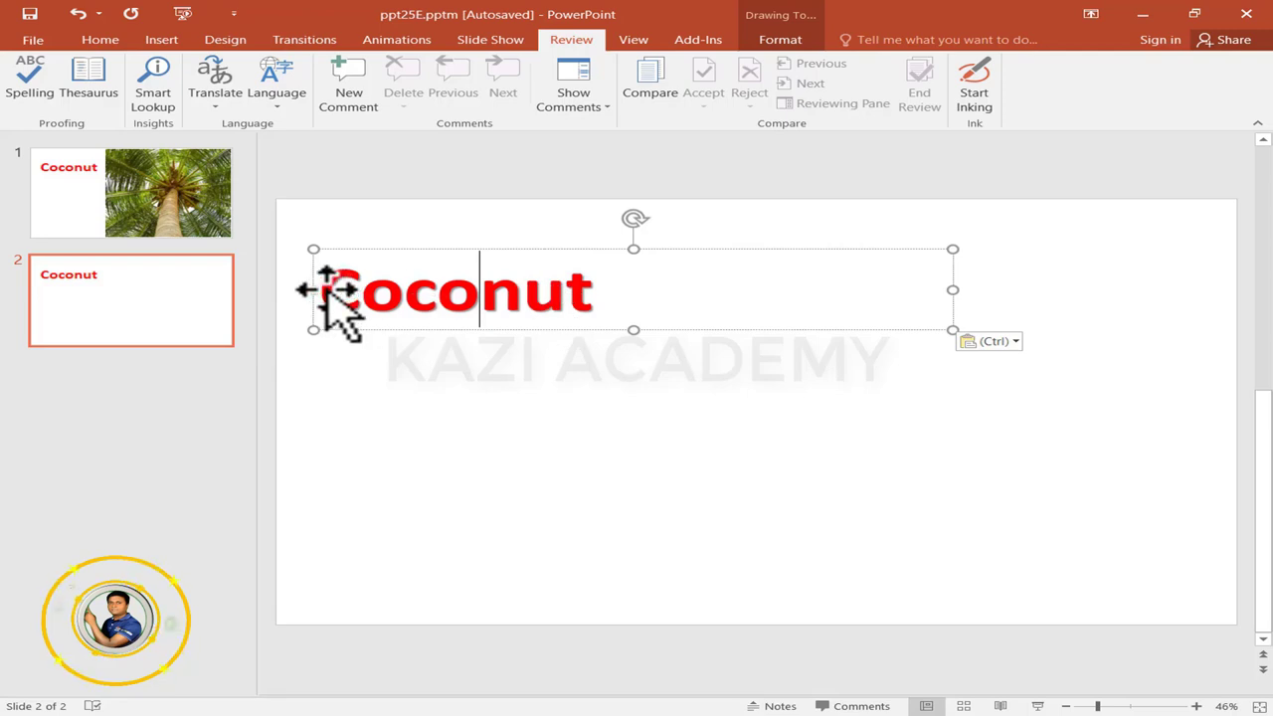
{"action": "left_click_drag", "start_coordinate": [323, 289], "coordinate": [687, 291]}
Start translating the selected Coconut text and widen the Research pane
{"action": "left_click", "coordinate": [223, 90]}
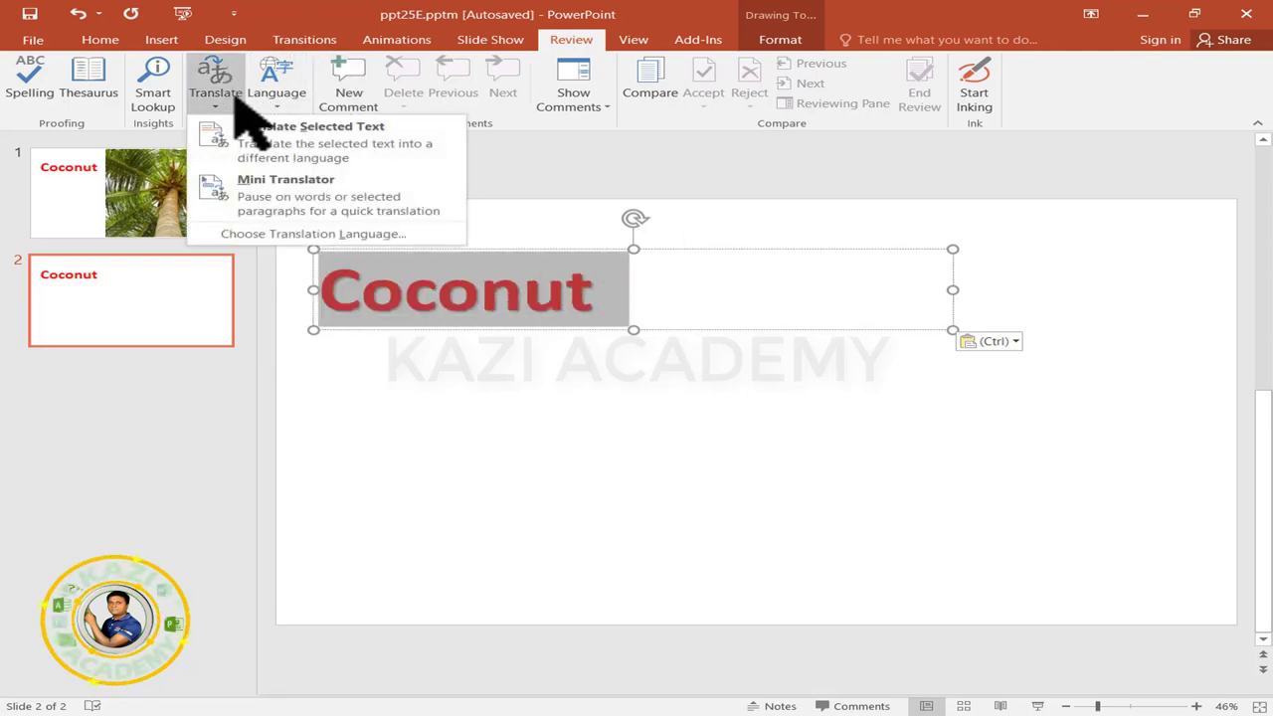
{"action": "left_click", "coordinate": [274, 129]}
{"action": "left_click", "coordinate": [899, 405]}
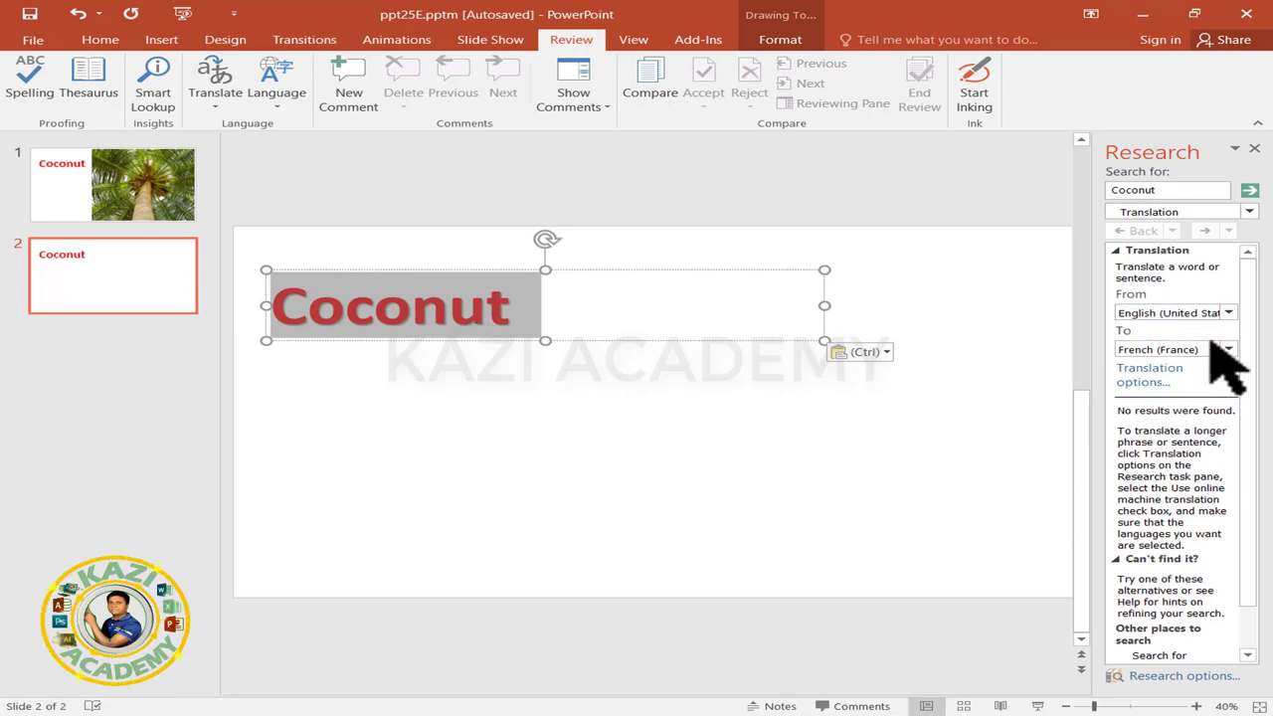
{"action": "left_click_drag", "start_coordinate": [1088, 361], "coordinate": [807, 361]}
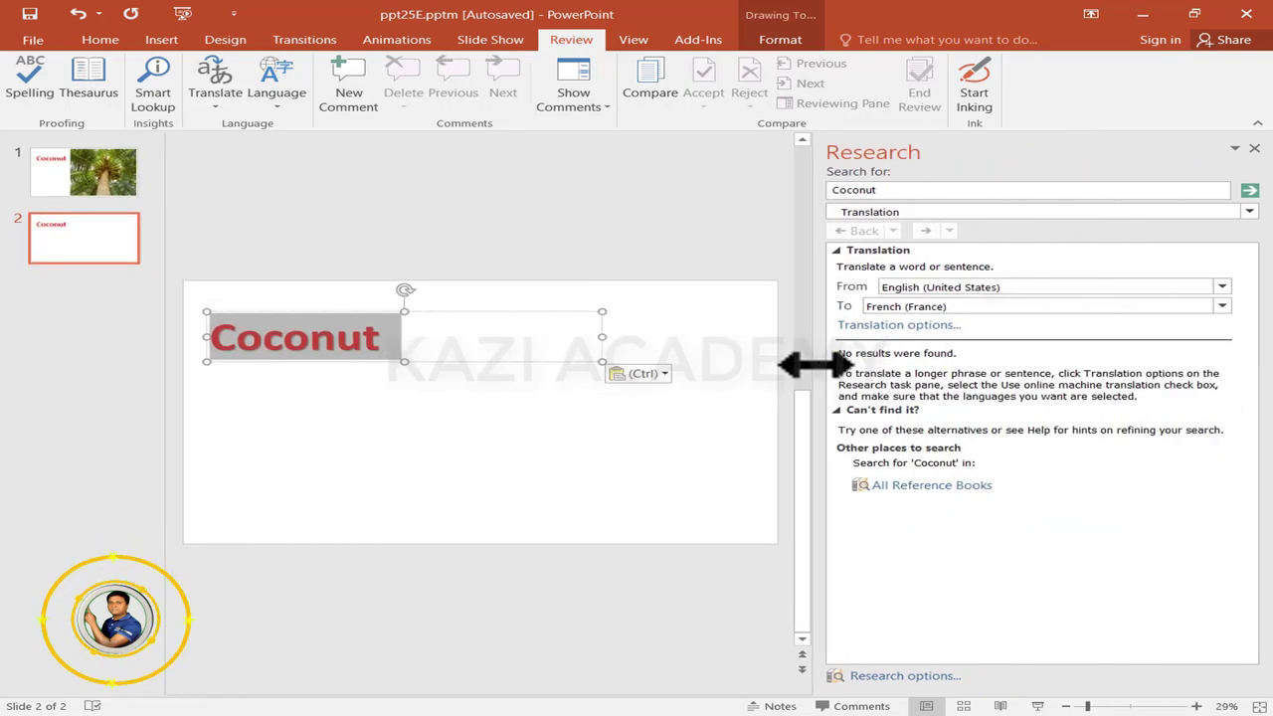
Translate to Bangla (Bangladesh) and insert নারকেল in place of the slide 2 title
{"action": "left_click", "coordinate": [1222, 306]}
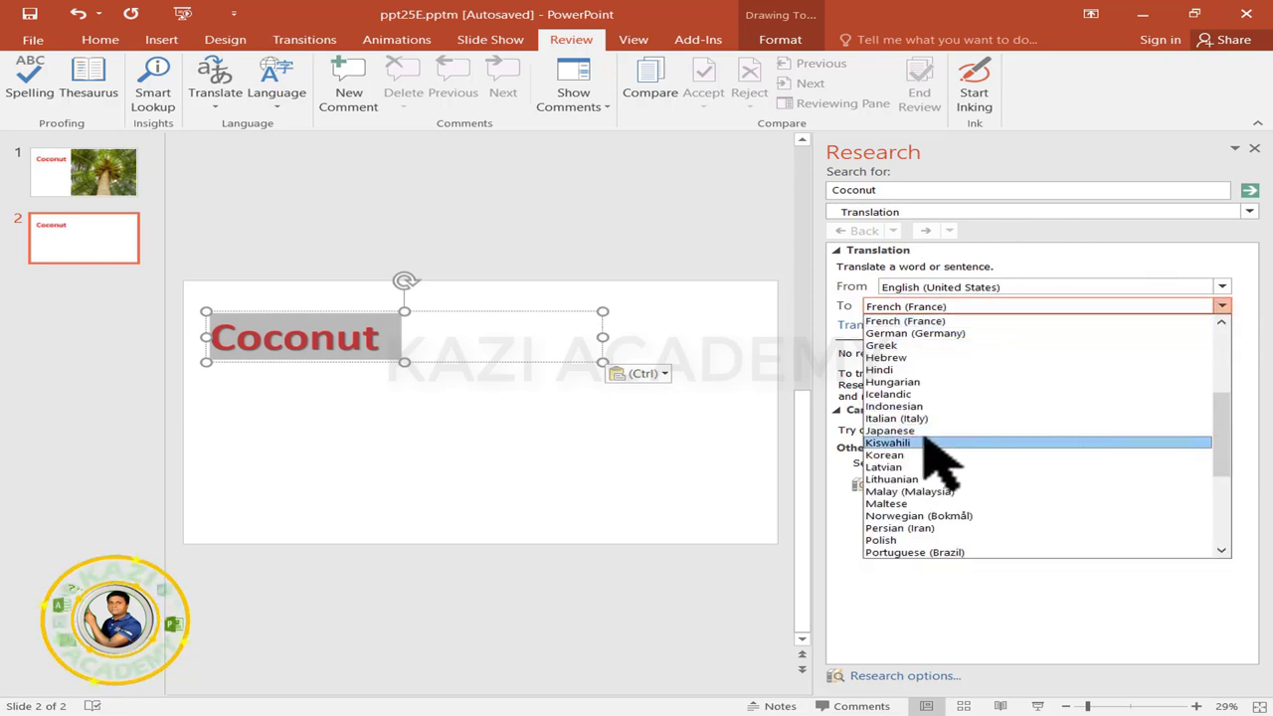
{"action": "scroll", "coordinate": [938, 438], "scroll_direction": "down", "scroll_amount": 4}
{"action": "scroll", "coordinate": [925, 438], "scroll_direction": "down", "scroll_amount": 2}
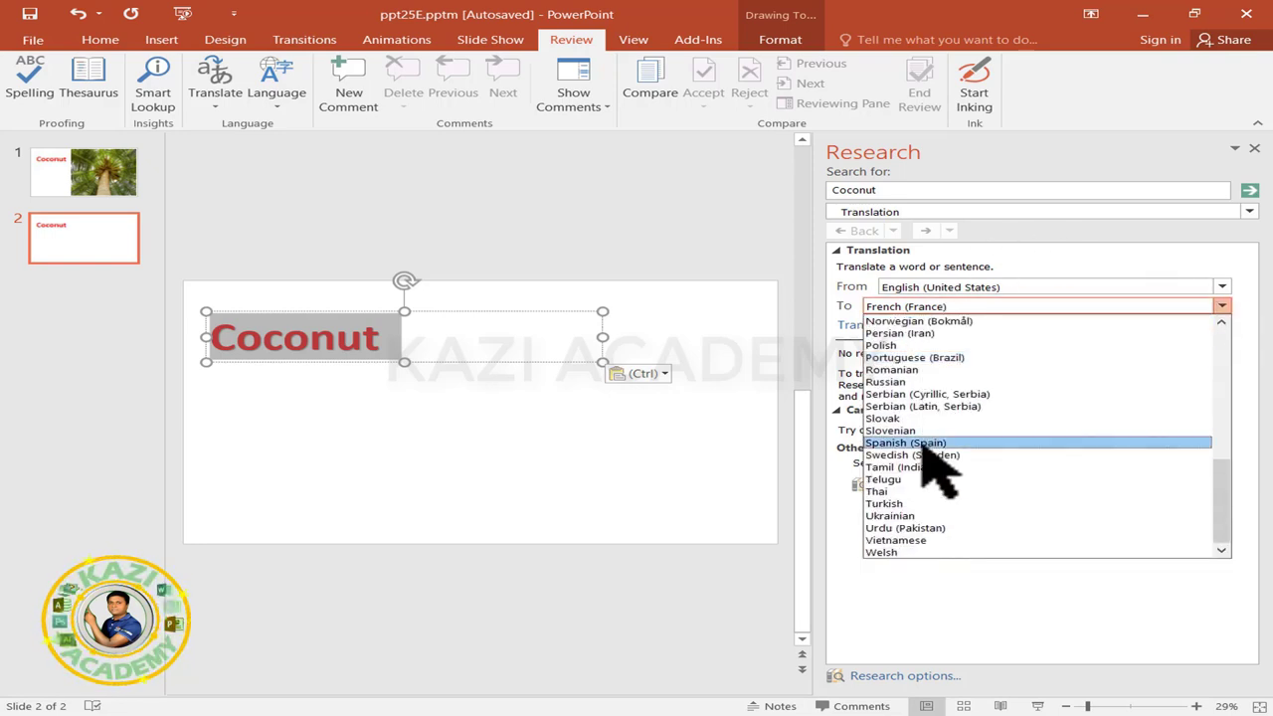
{"action": "scroll", "coordinate": [905, 512], "scroll_direction": "up", "scroll_amount": 8}
{"action": "scroll", "coordinate": [905, 512], "scroll_direction": "up", "scroll_amount": 2}
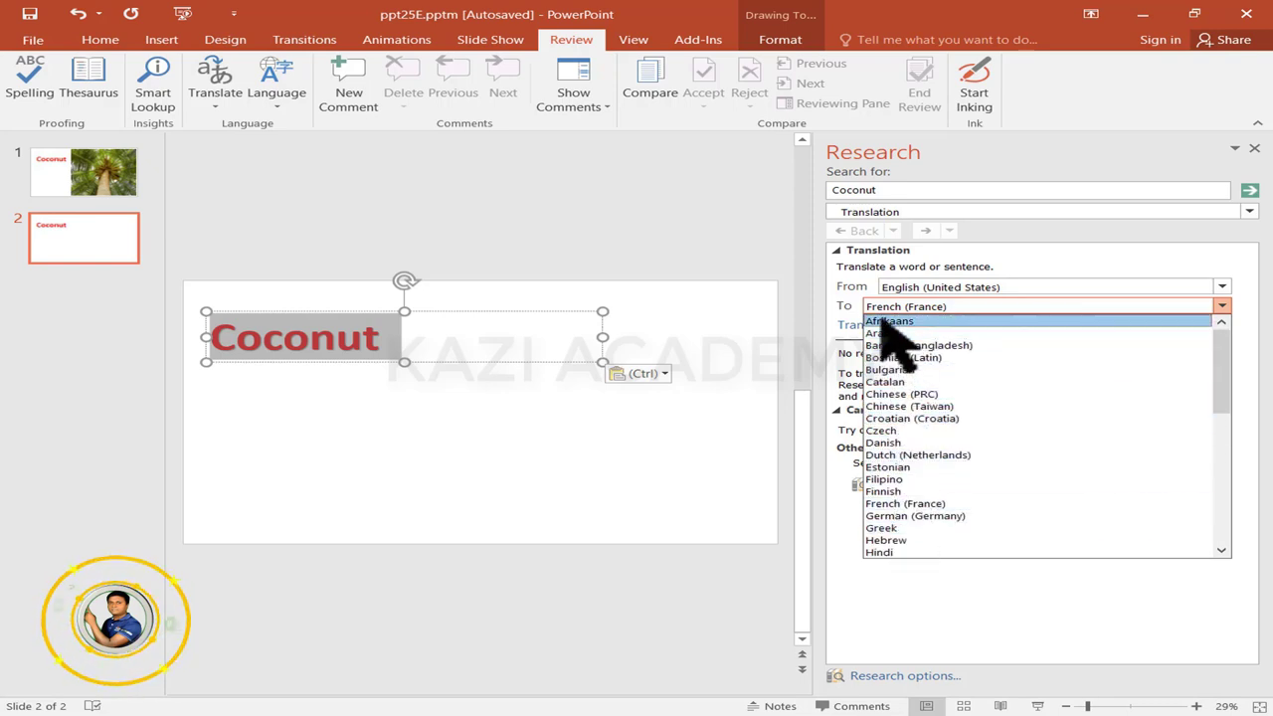
{"action": "scroll", "coordinate": [895, 527], "scroll_direction": "down", "scroll_amount": 2}
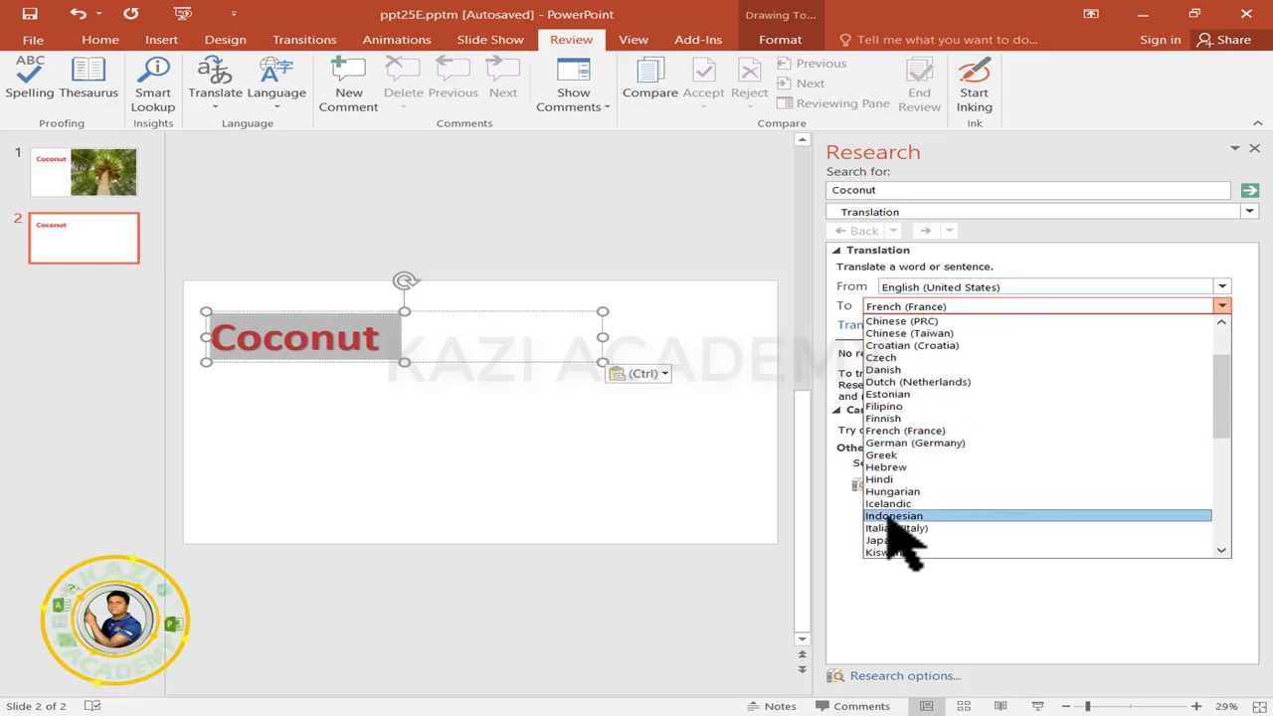
{"action": "scroll", "coordinate": [900, 525], "scroll_direction": "down", "scroll_amount": 2}
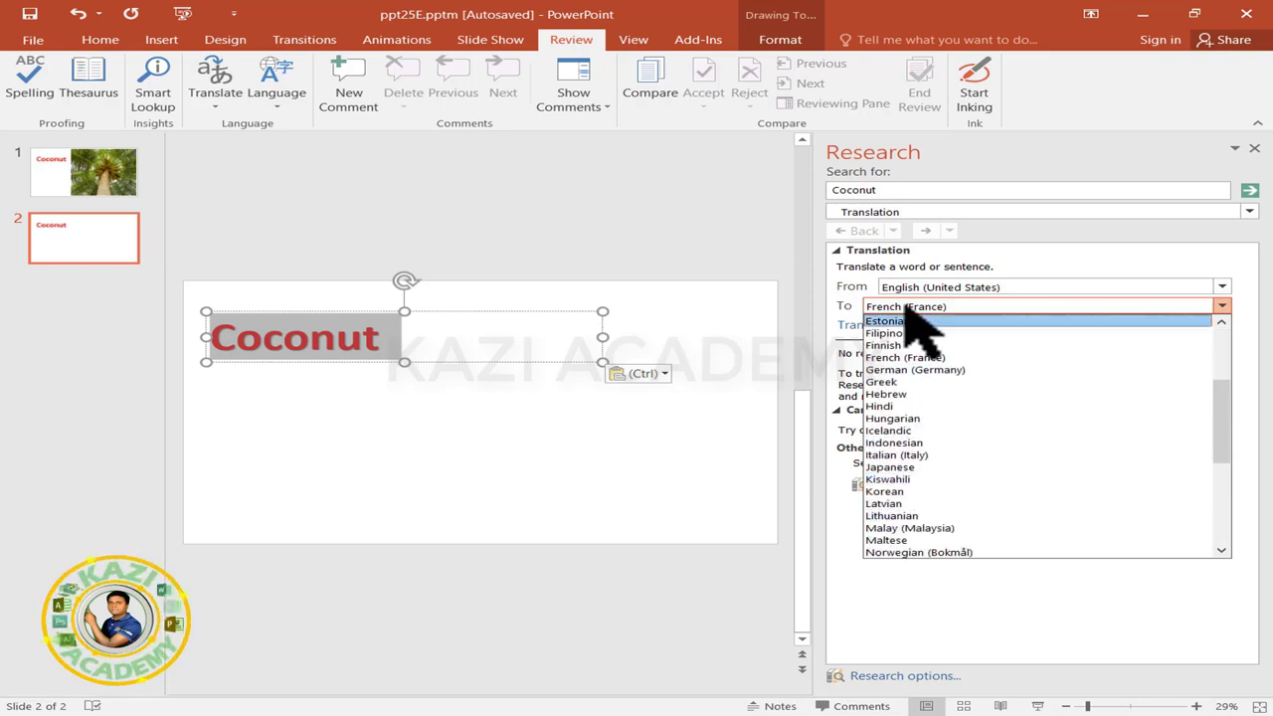
{"action": "scroll", "coordinate": [915, 328], "scroll_direction": "up", "scroll_amount": 3}
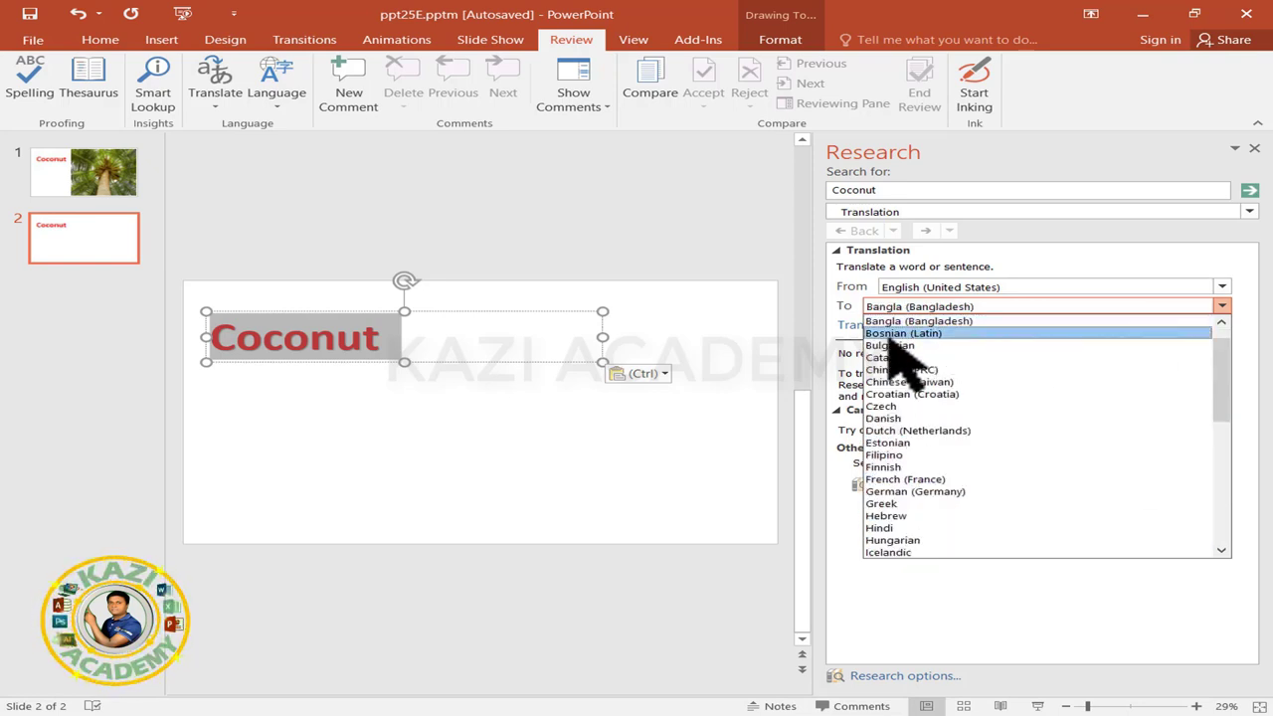
{"action": "left_click", "coordinate": [929, 321]}
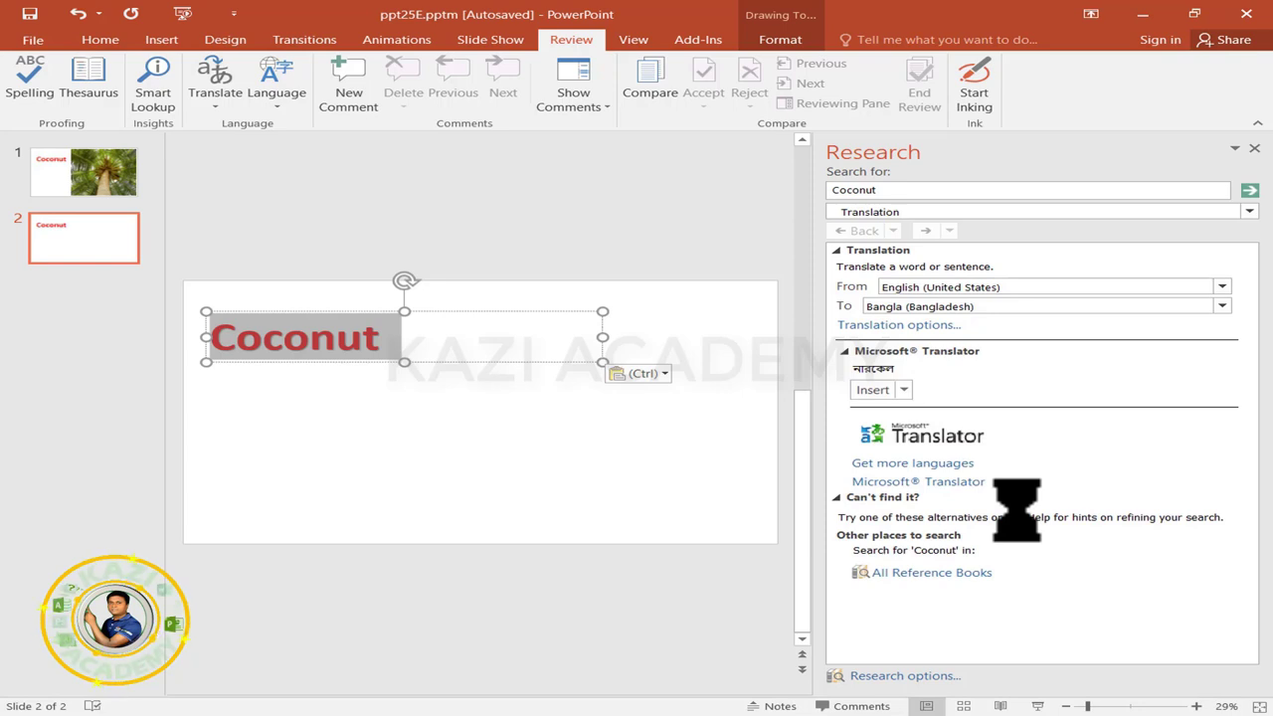
{"action": "left_click", "coordinate": [864, 391]}
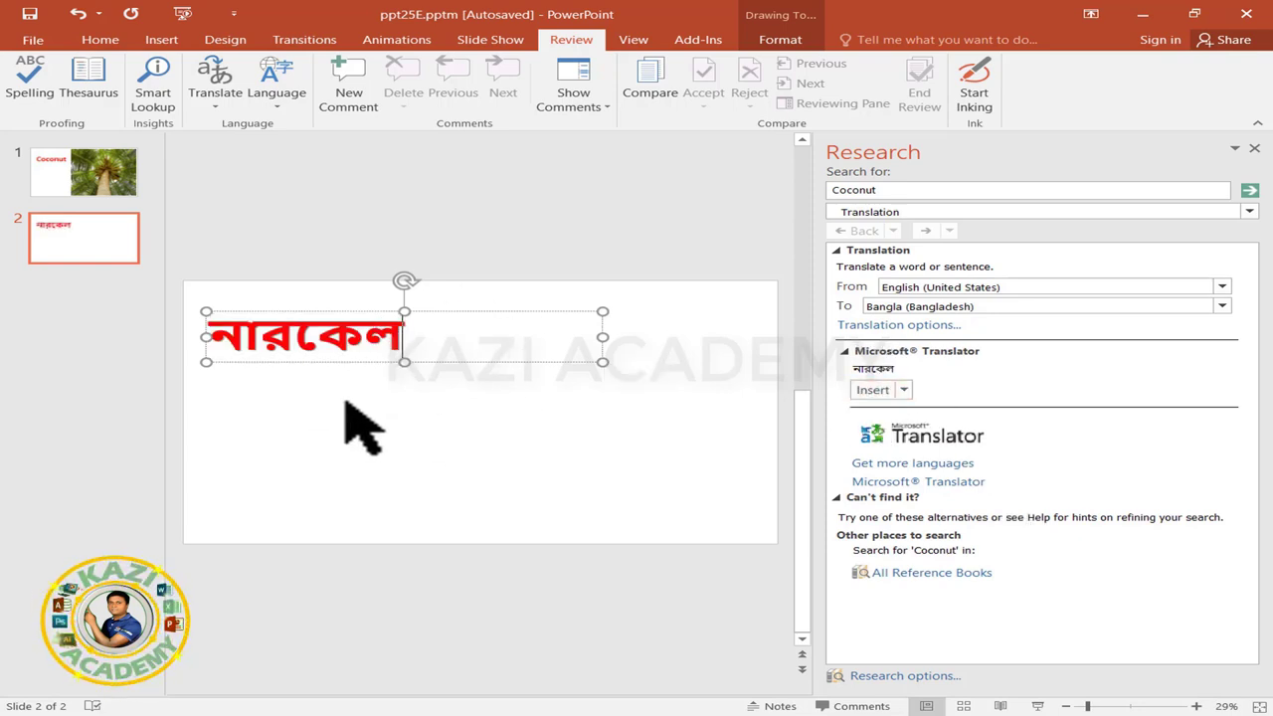
Widen the text box and enlarge the Bangla word to font size 239
{"action": "left_click_drag", "start_coordinate": [603, 362], "coordinate": [684, 406]}
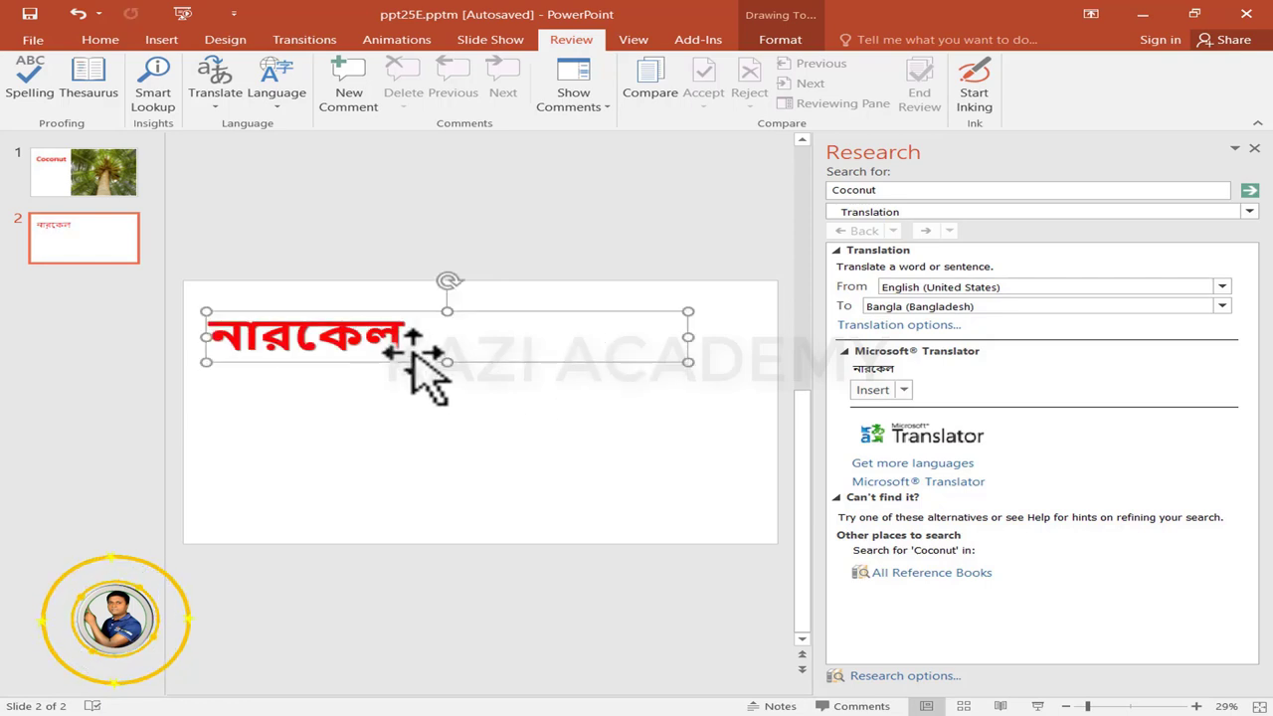
{"action": "left_click_drag", "start_coordinate": [386, 338], "coordinate": [206, 338]}
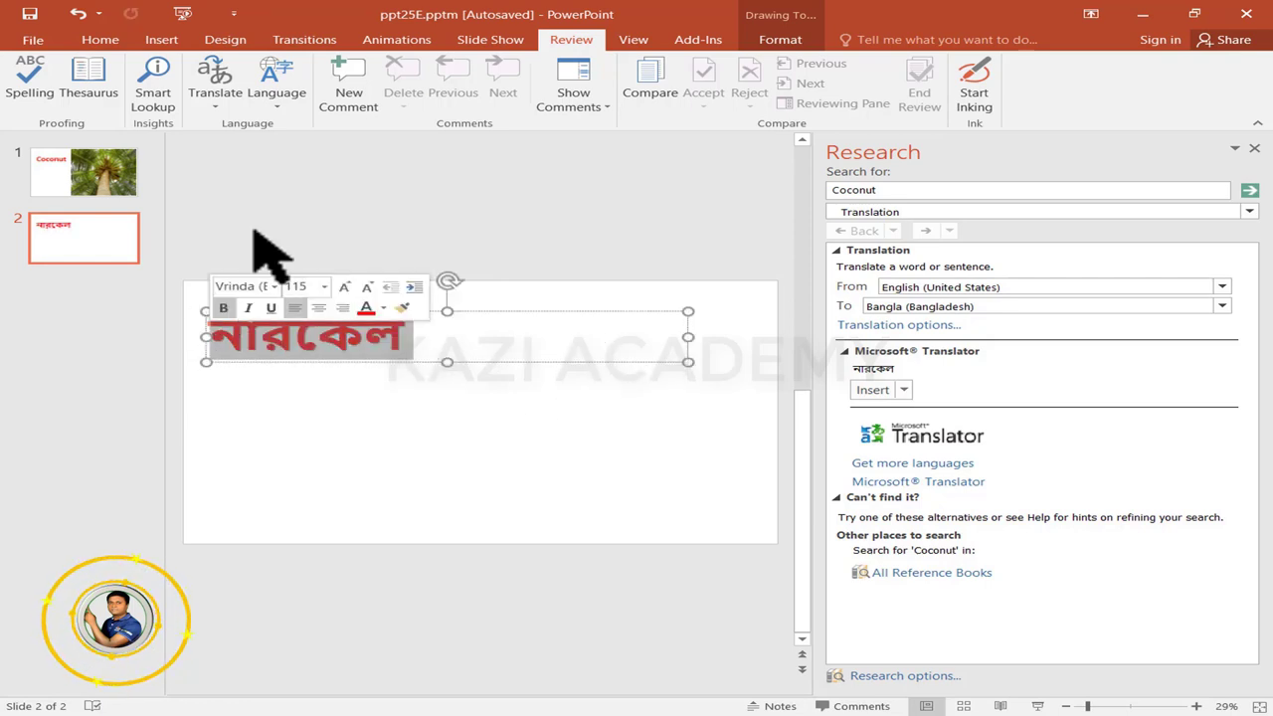
{"action": "left_click", "coordinate": [101, 40]}
{"action": "left_click", "coordinate": [395, 71]}
{"action": "left_click", "coordinate": [395, 70]}
{"action": "left_click", "coordinate": [395, 71]}
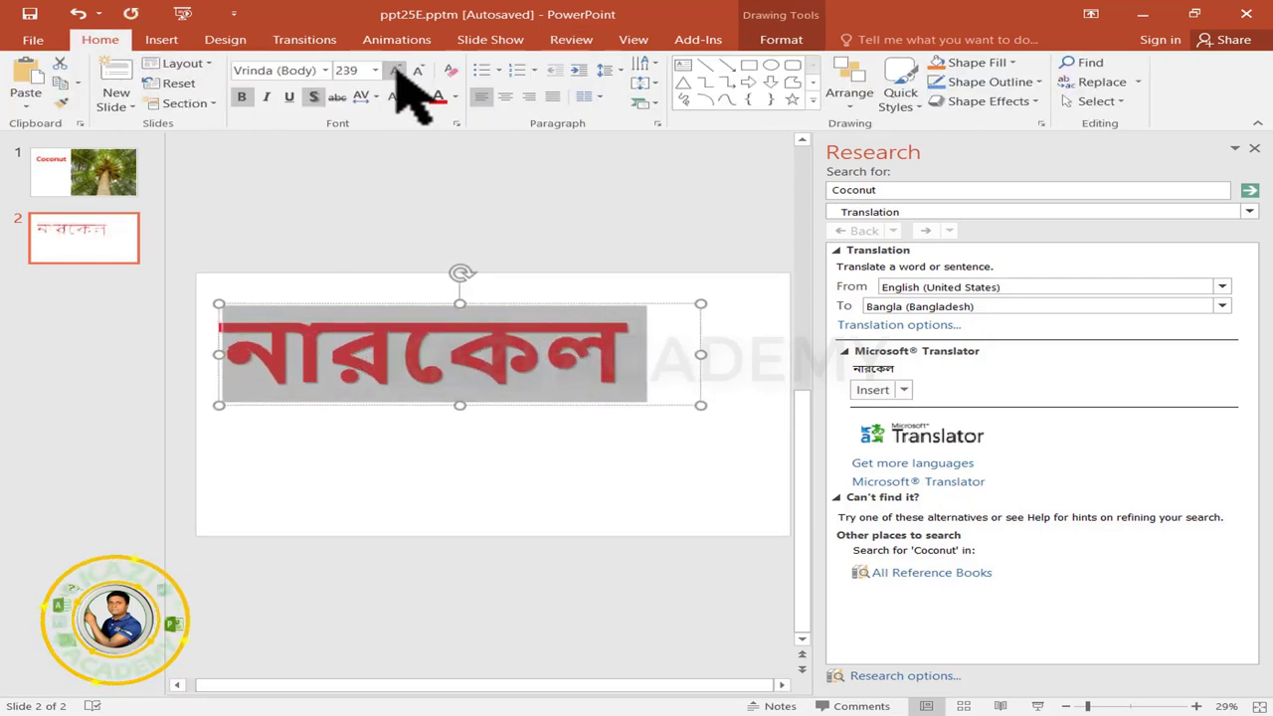
{"action": "left_click", "coordinate": [641, 382]}
Translate the word to Hindi and insert नारियल in place of the Bangla text
{"action": "left_click_drag", "start_coordinate": [250, 341], "coordinate": [664, 378]}
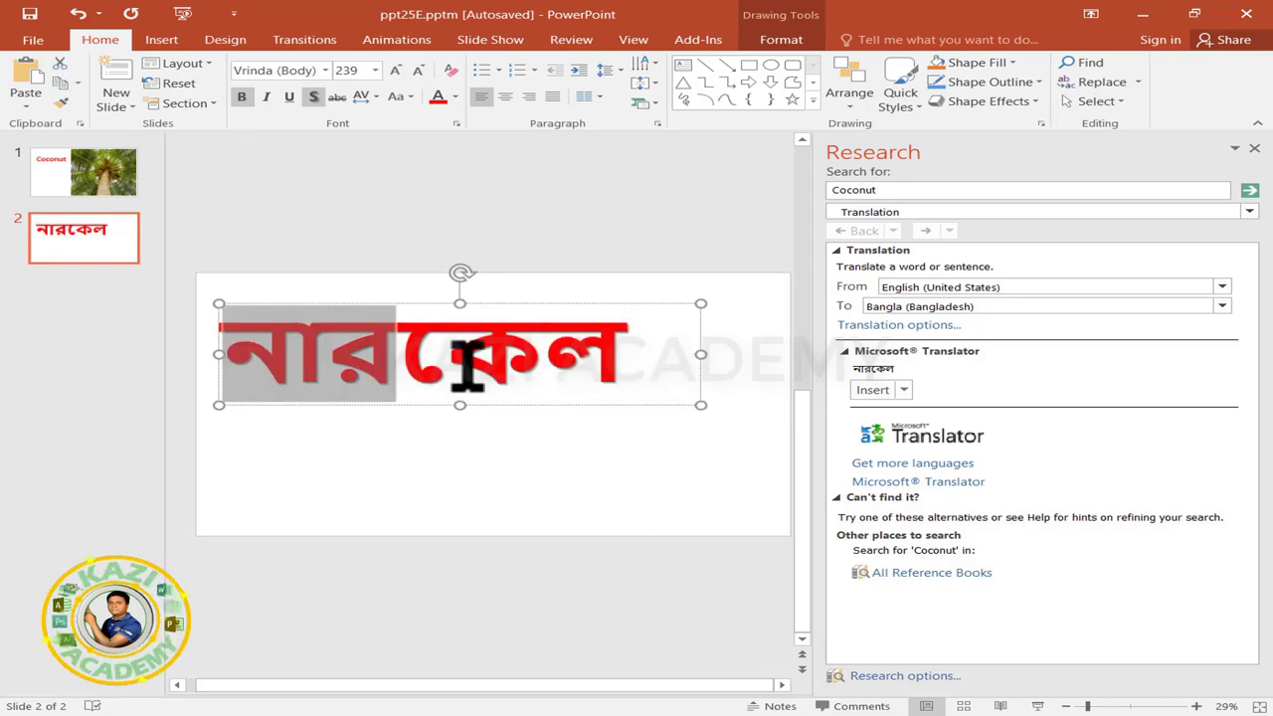
{"action": "left_click", "coordinate": [1218, 303]}
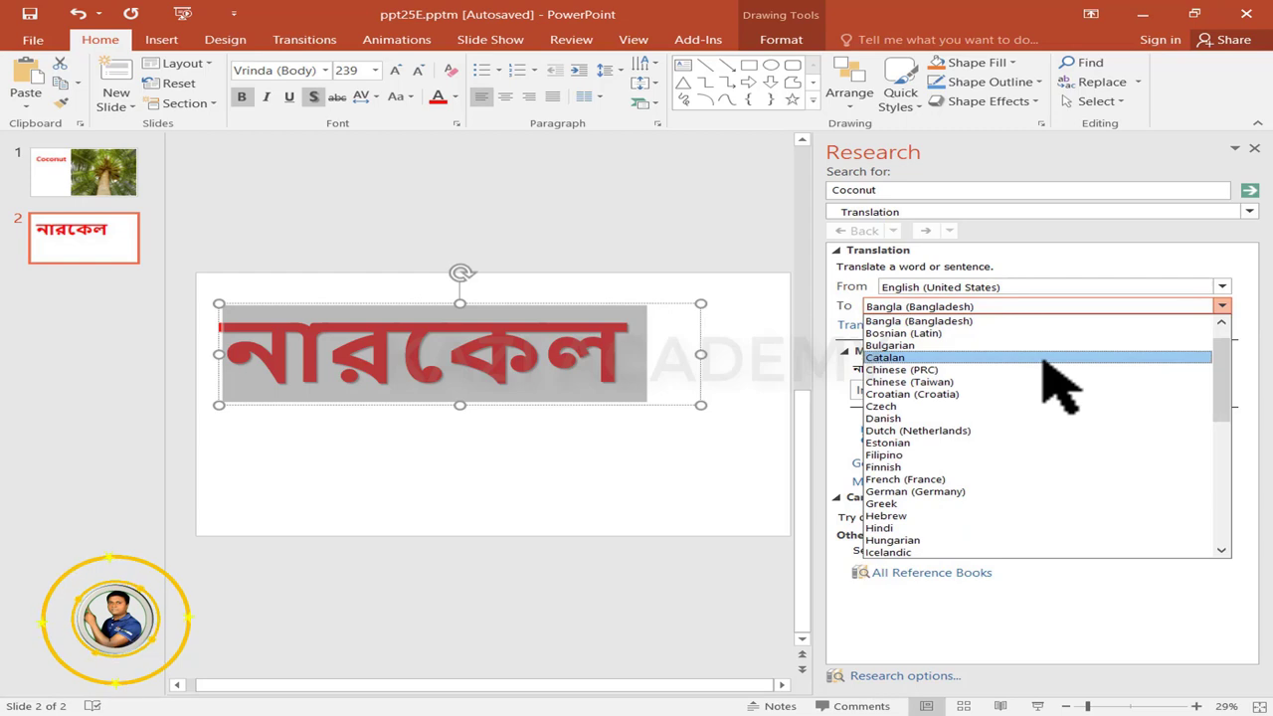
{"action": "key", "text": "h"}
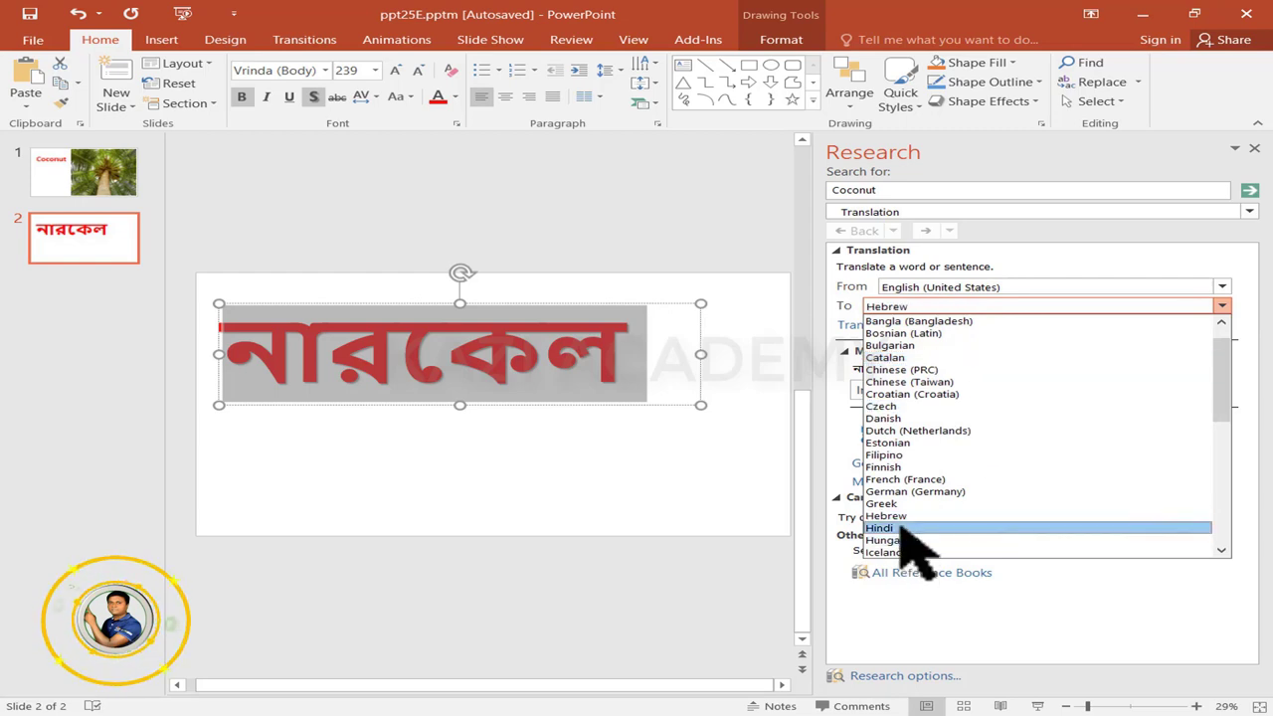
{"action": "left_click", "coordinate": [903, 528]}
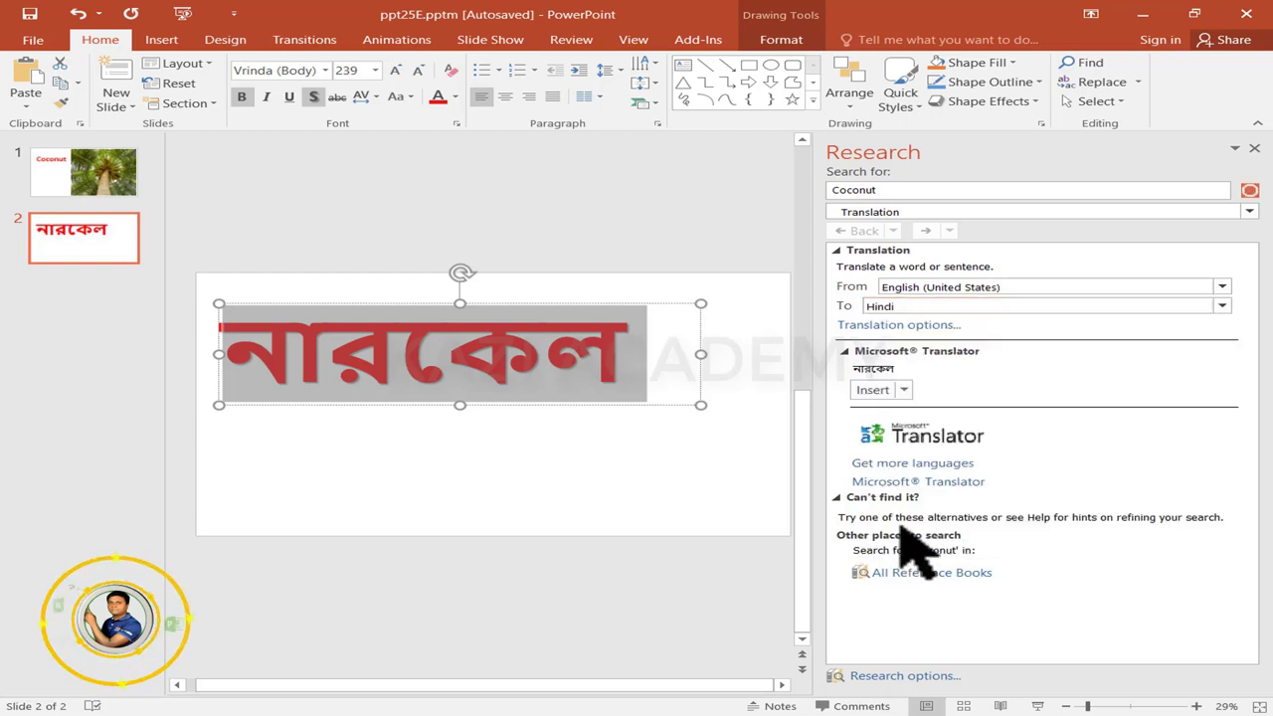
{"action": "left_click", "coordinate": [870, 389]}
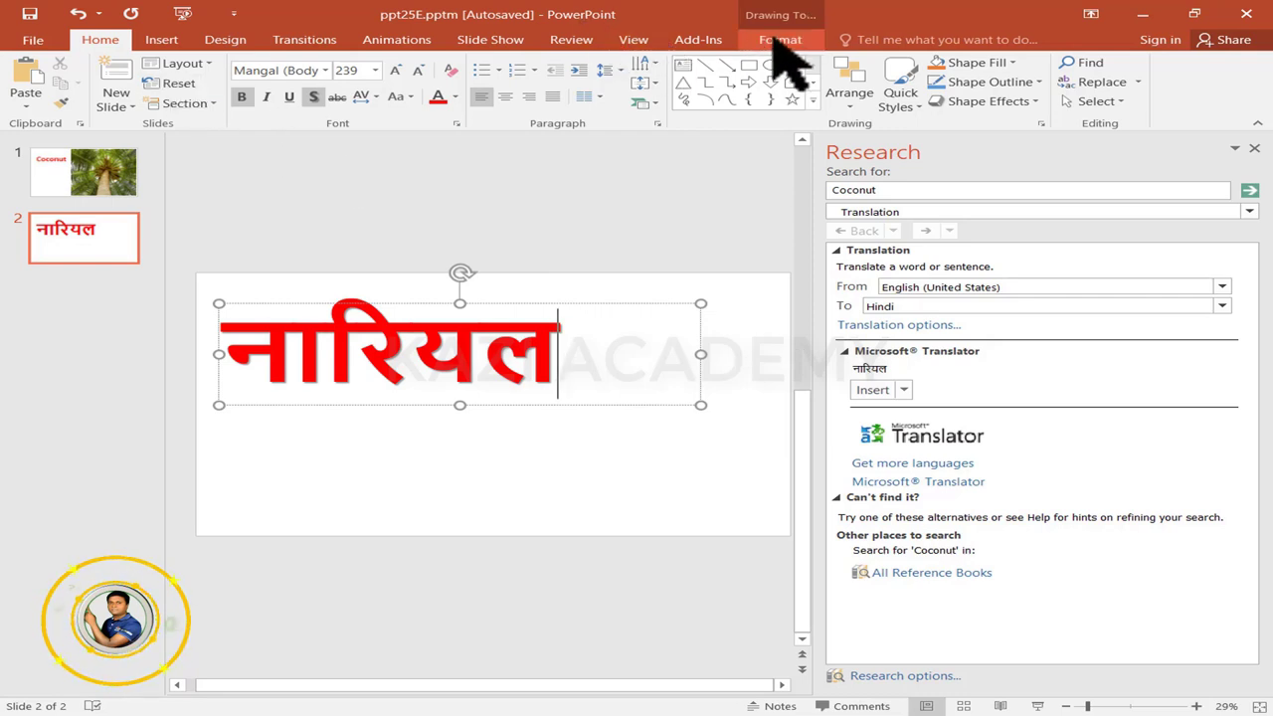
{"action": "left_click", "coordinate": [573, 39]}
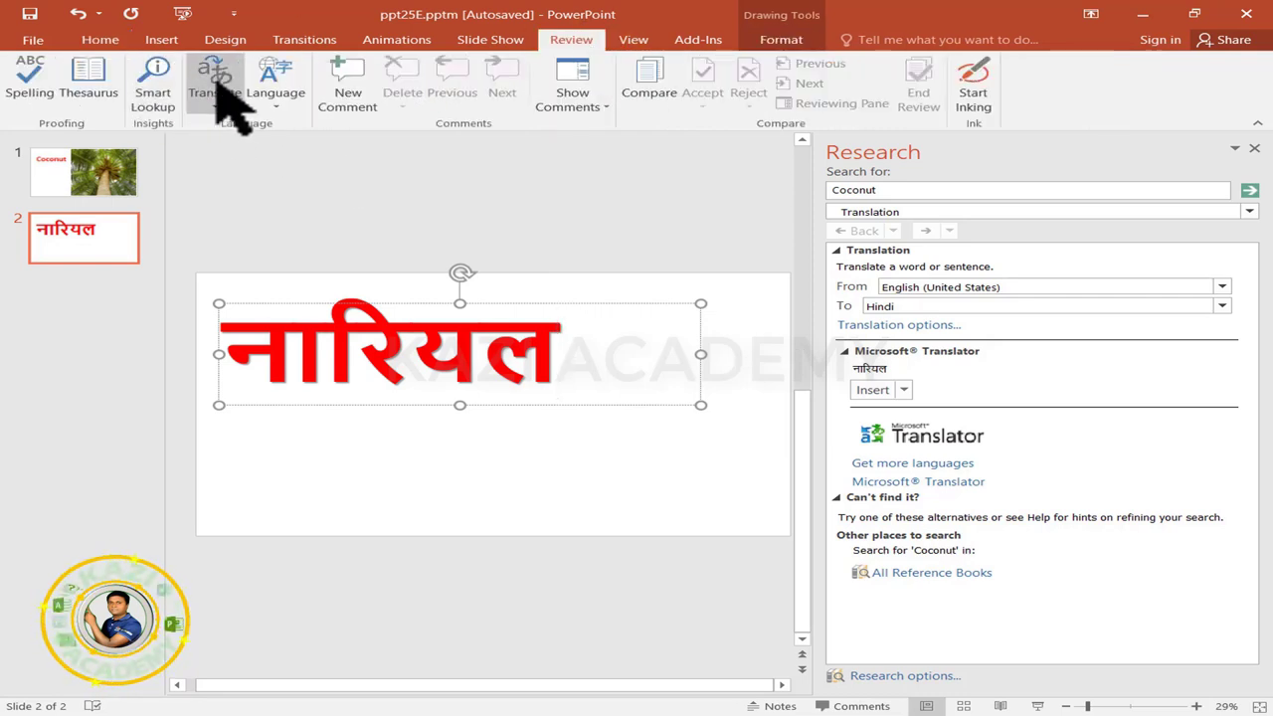
Set Arabic (Saudi Arabia) as the proofing language for नारियल on slide 2
{"action": "left_click", "coordinate": [278, 105]}
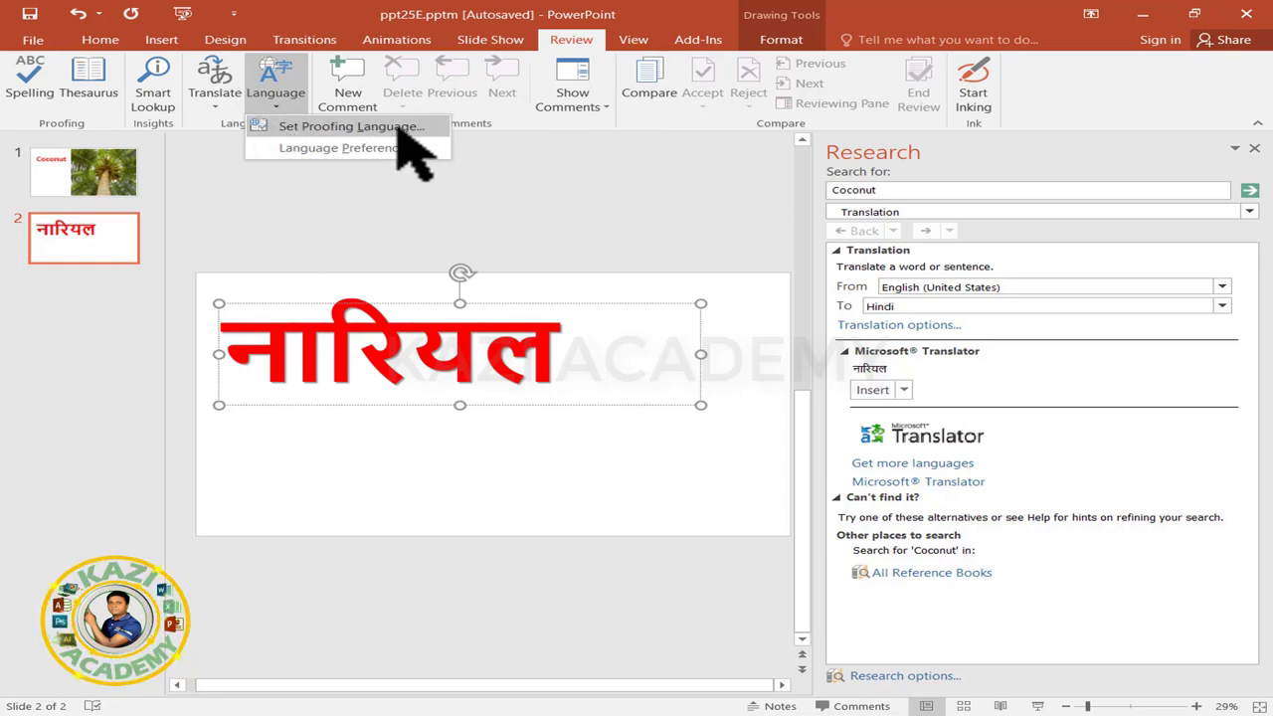
{"action": "left_click", "coordinate": [320, 127]}
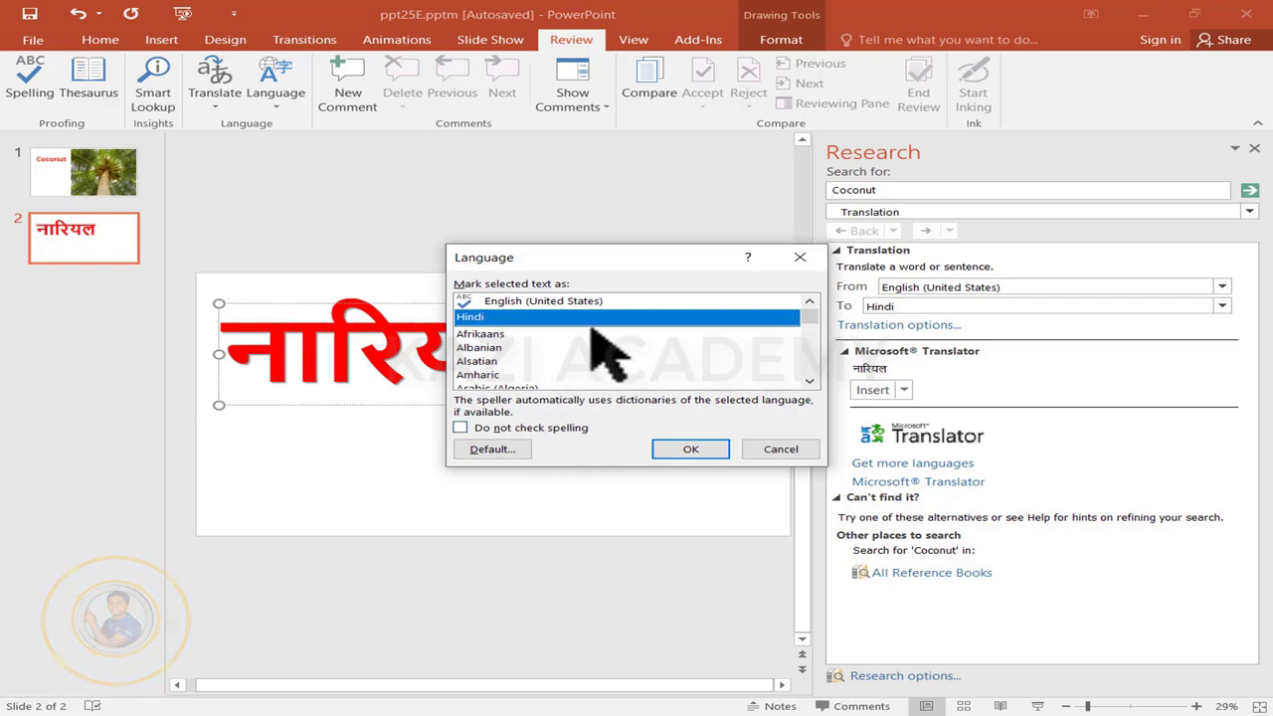
{"action": "scroll", "coordinate": [487, 370], "scroll_direction": "down", "scroll_amount": 4}
{"action": "scroll", "coordinate": [521, 386], "scroll_direction": "down", "scroll_amount": 1}
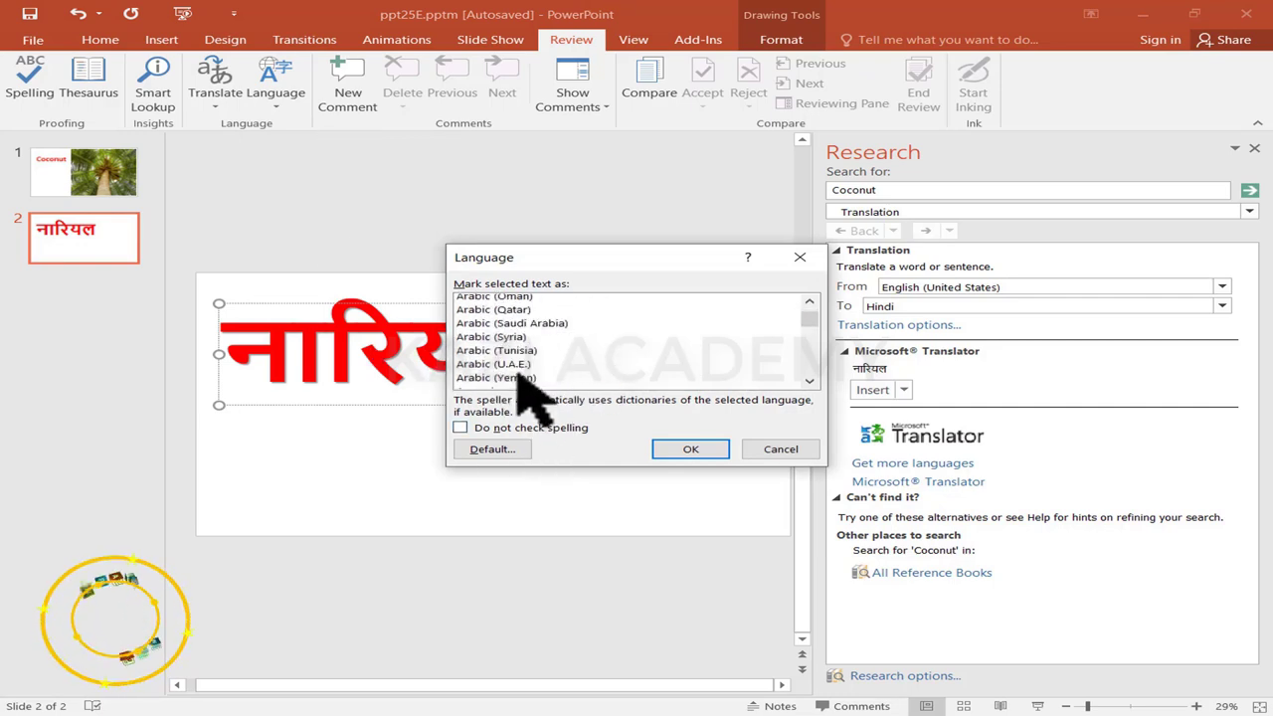
{"action": "left_click", "coordinate": [514, 324]}
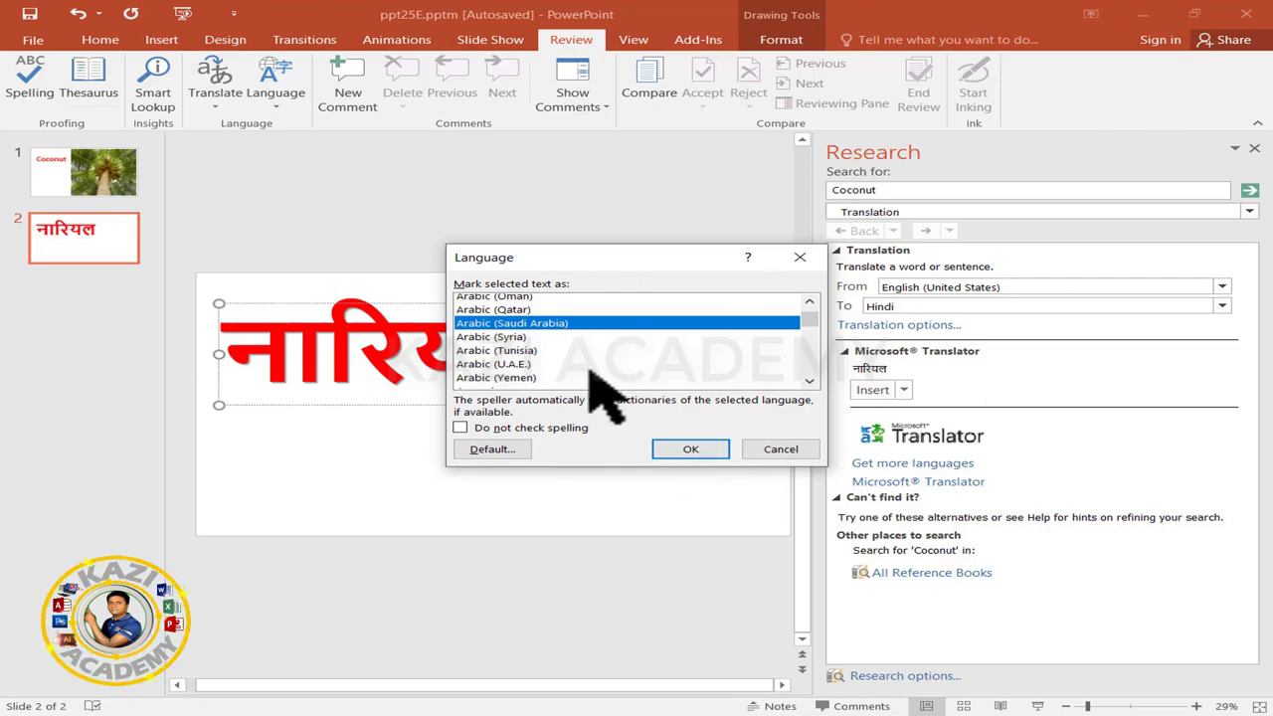
{"action": "left_click", "coordinate": [727, 448]}
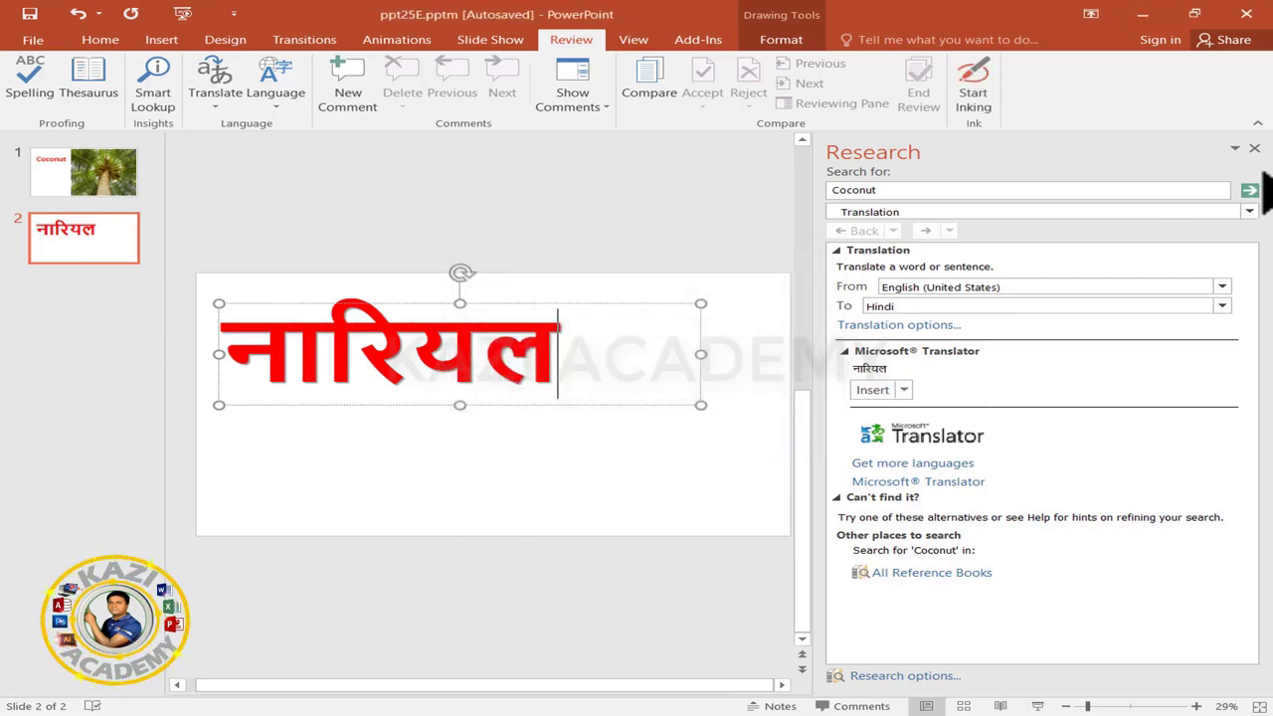
Use the Mini Translator to turn the Hindi title back into 'Coconut' in English (United States), then close the Research pane
{"action": "left_click", "coordinate": [1253, 150]}
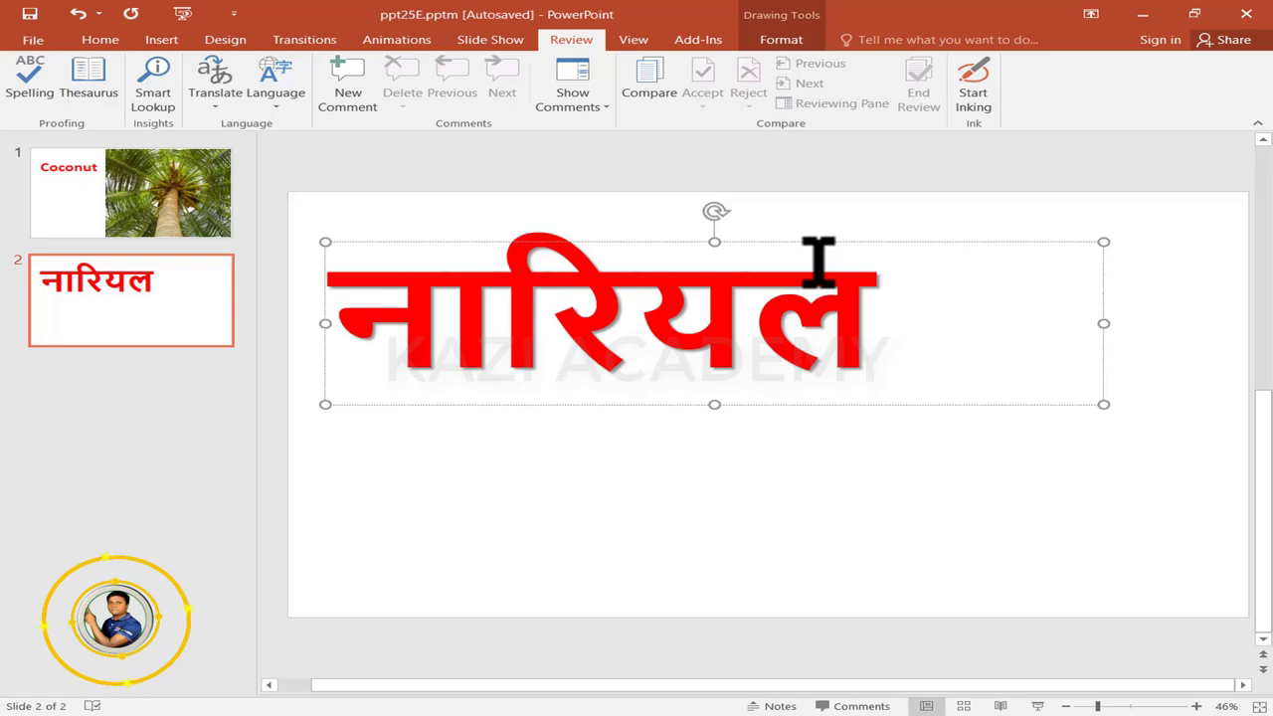
{"action": "left_click_drag", "start_coordinate": [830, 284], "coordinate": [392, 303]}
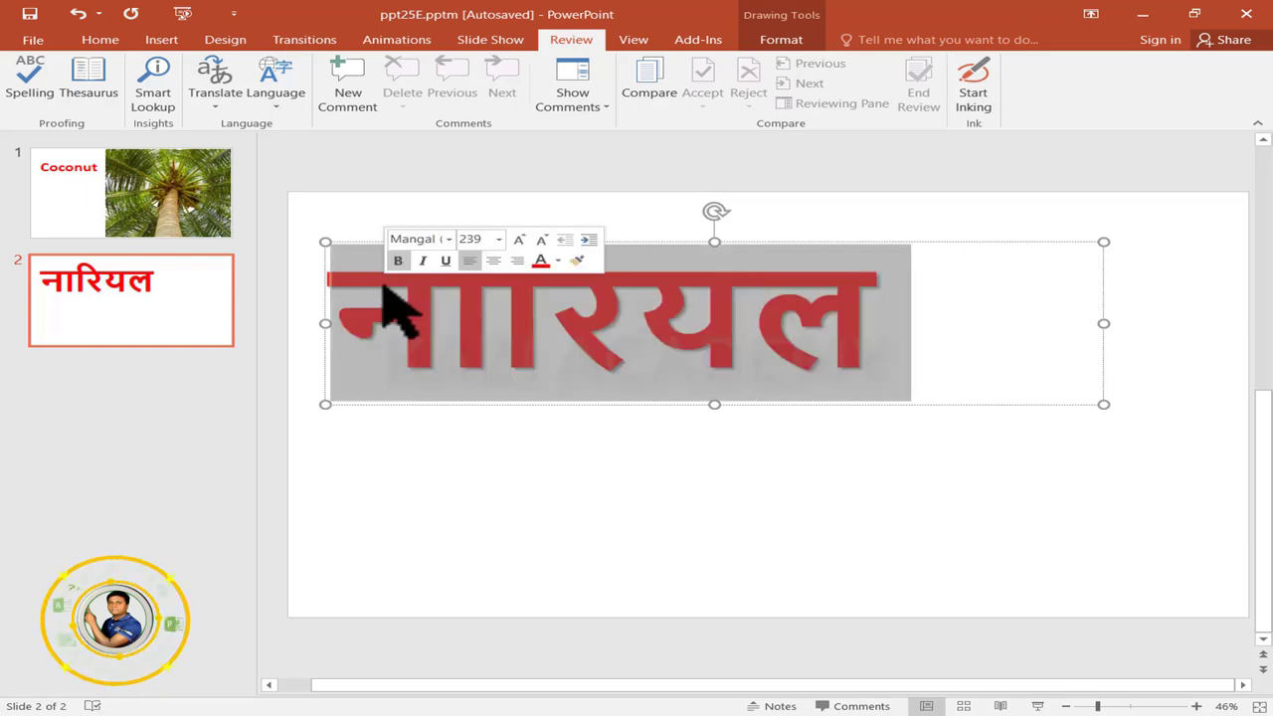
{"action": "left_click", "coordinate": [213, 85]}
{"action": "left_click", "coordinate": [309, 174]}
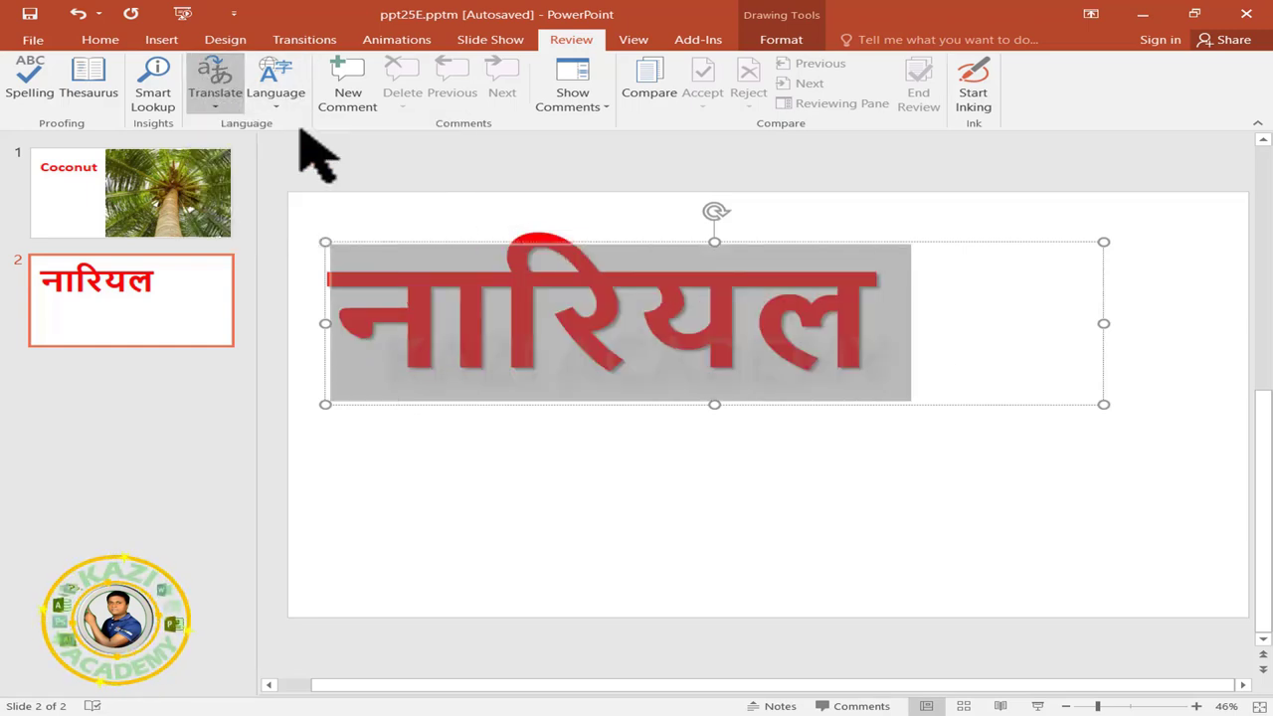
{"action": "left_click", "coordinate": [900, 403]}
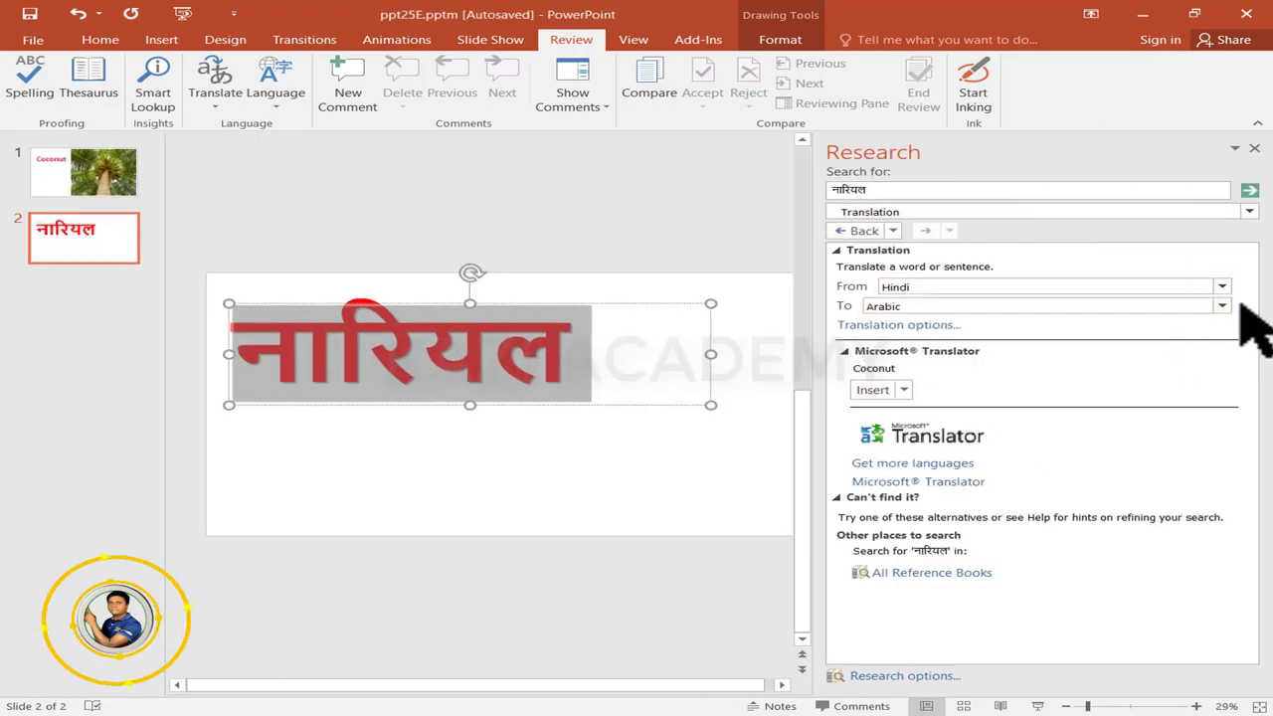
{"action": "left_click", "coordinate": [1221, 305]}
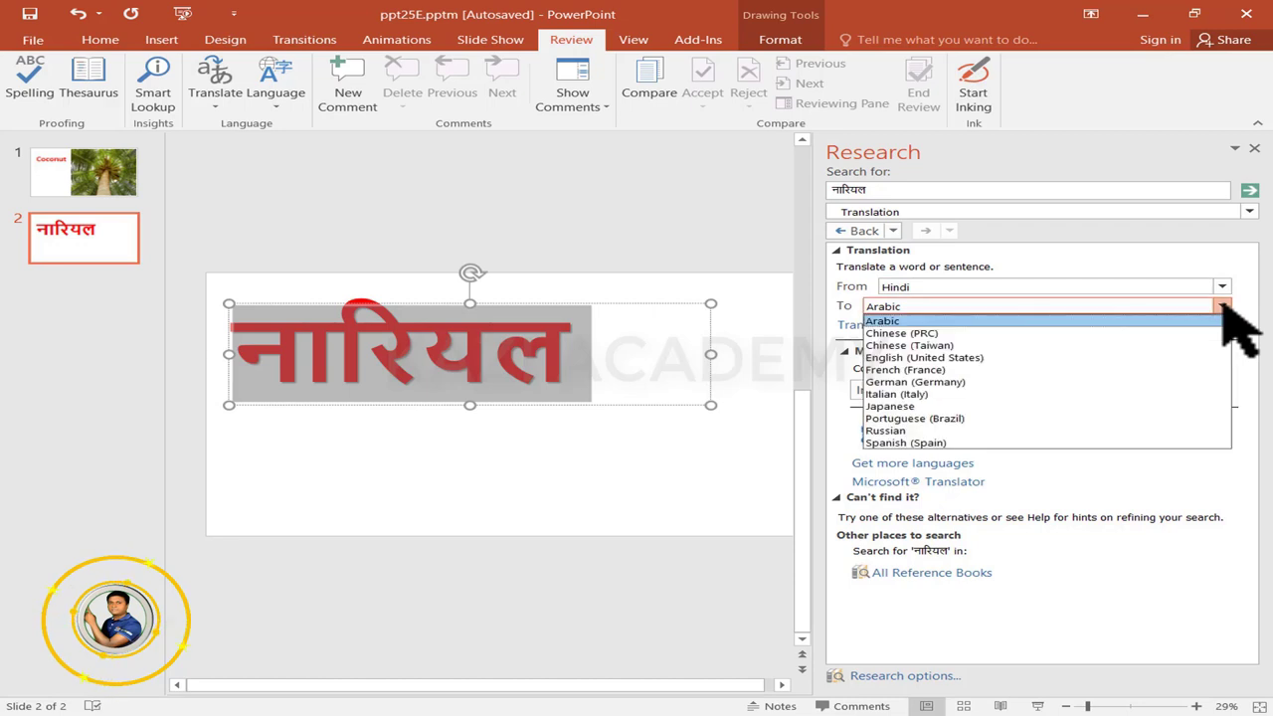
{"action": "left_click", "coordinate": [910, 357]}
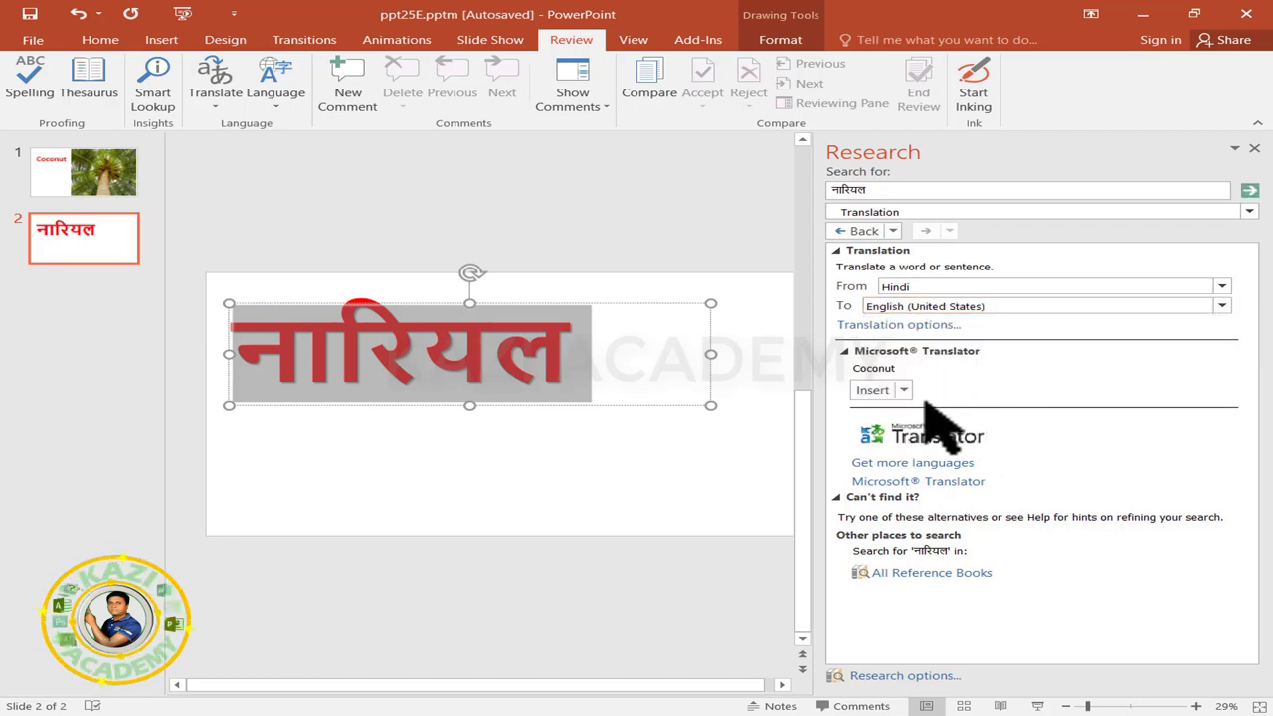
{"action": "left_click", "coordinate": [871, 390]}
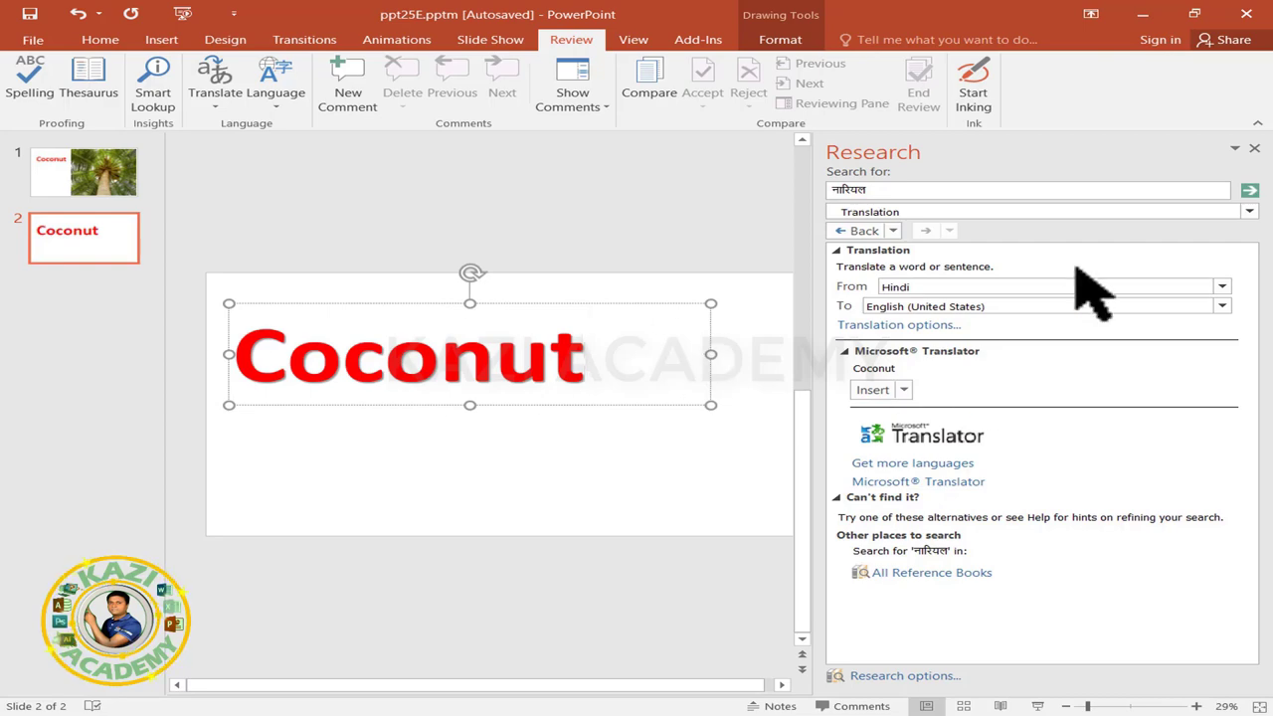
{"action": "left_click", "coordinate": [1254, 150]}
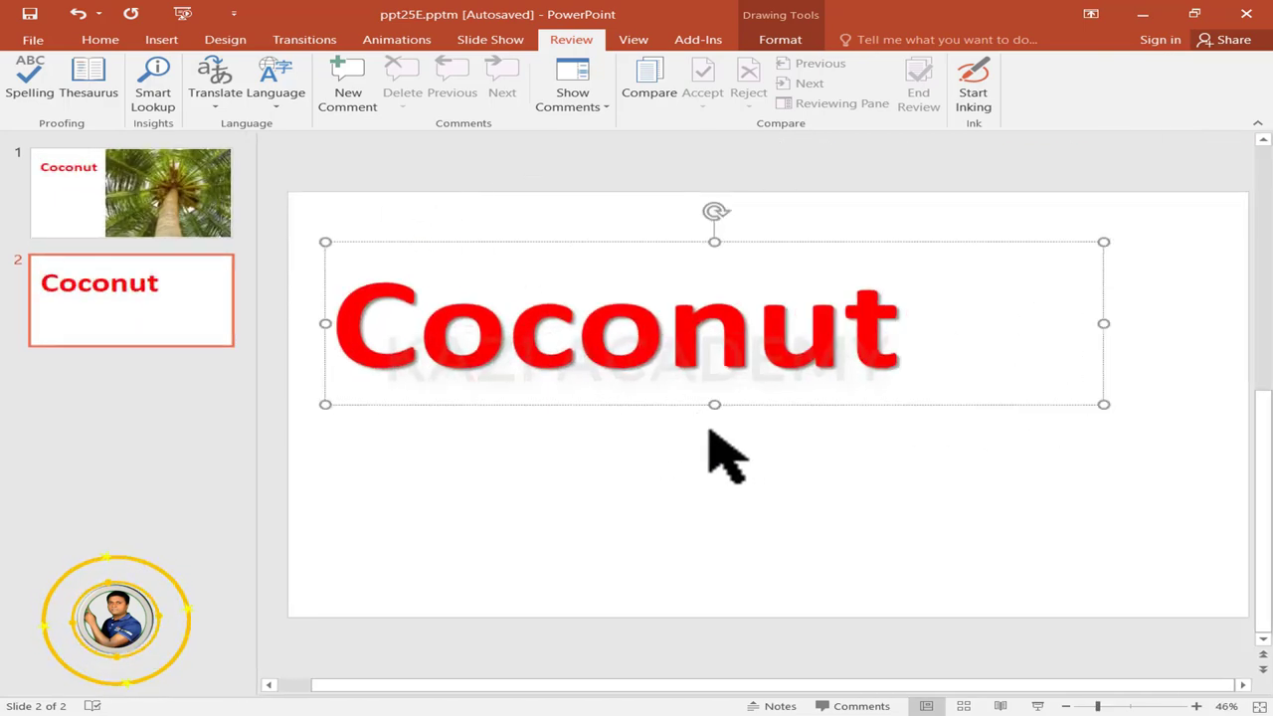
Delete the 'This is Froot' comment from slide 2 so no comments remain
{"action": "left_click", "coordinate": [357, 110]}
{"action": "type", "text": "This is Froot"}
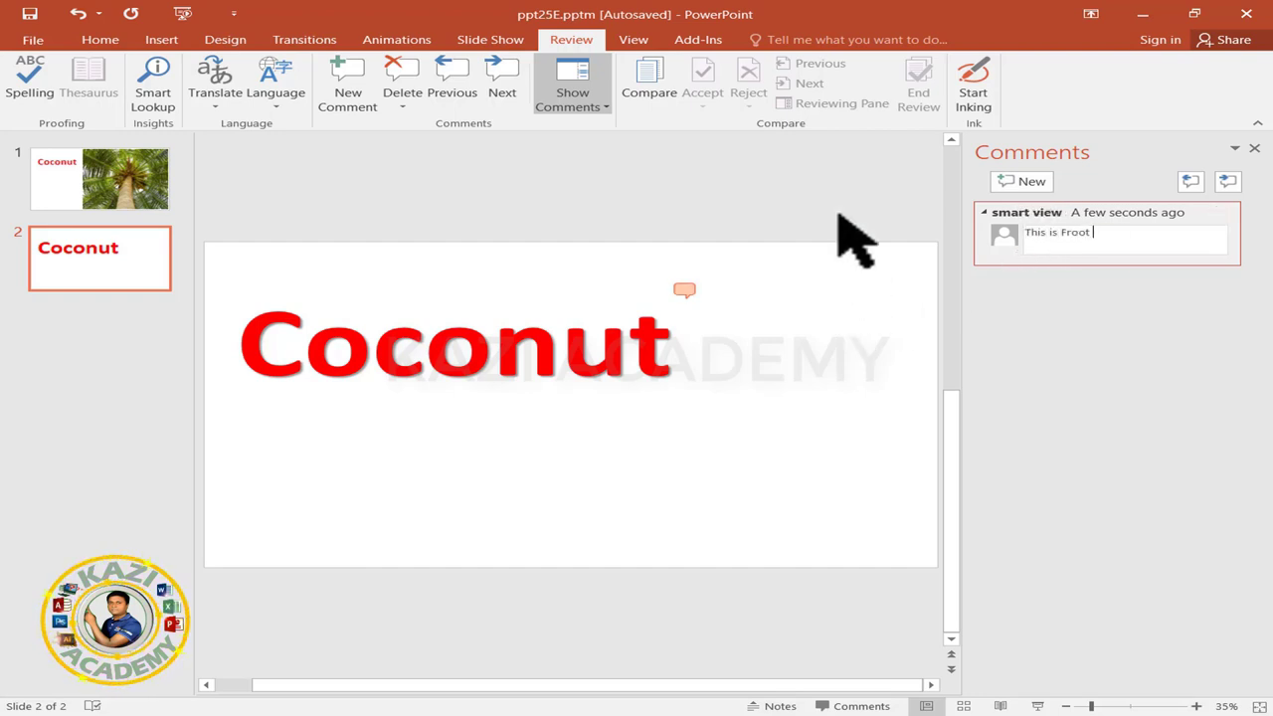
{"action": "left_click", "coordinate": [847, 230]}
{"action": "left_click", "coordinate": [684, 290]}
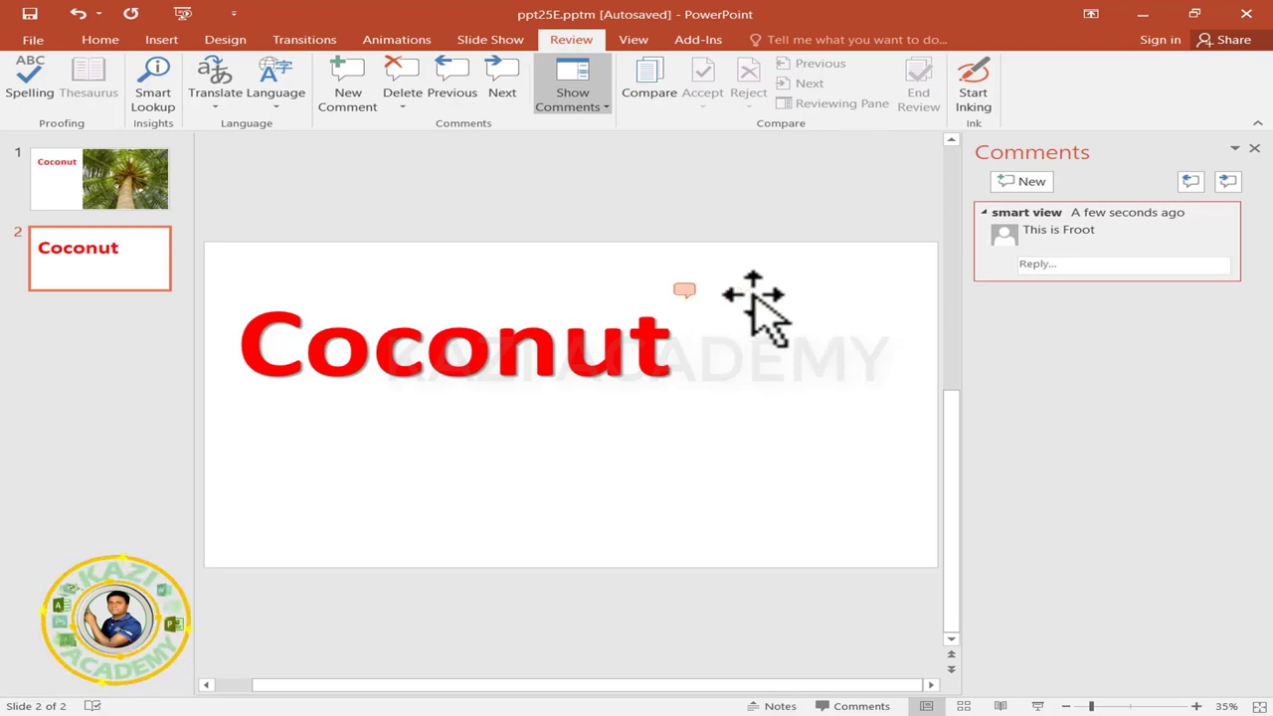
{"action": "left_click", "coordinate": [758, 298]}
{"action": "left_click", "coordinate": [686, 291]}
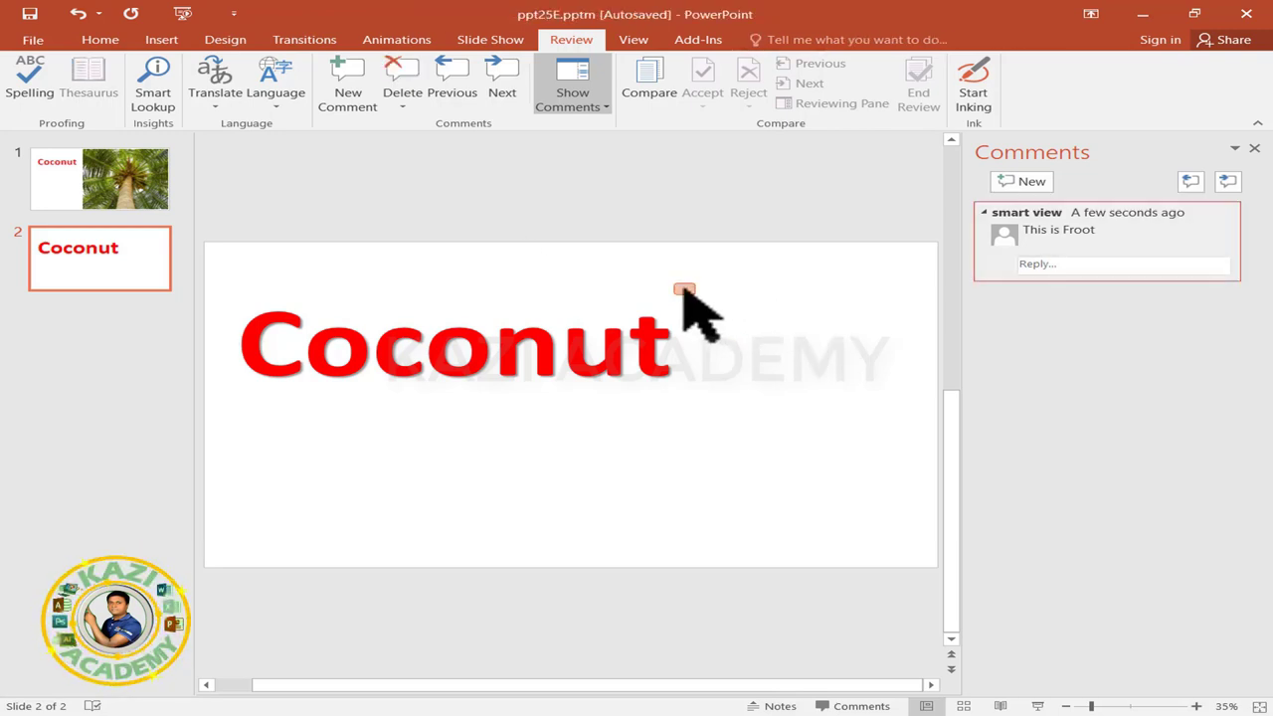
{"action": "mouse_move", "coordinate": [1106, 239]}
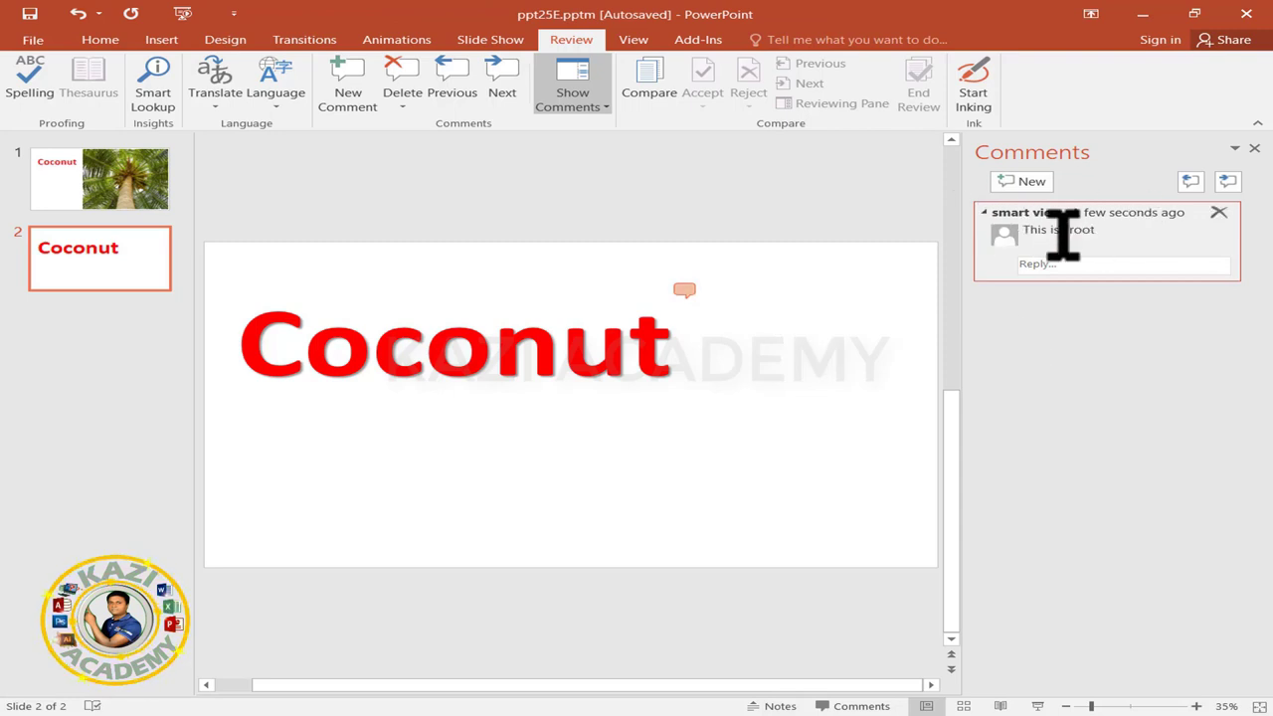
{"action": "left_click", "coordinate": [1062, 234]}
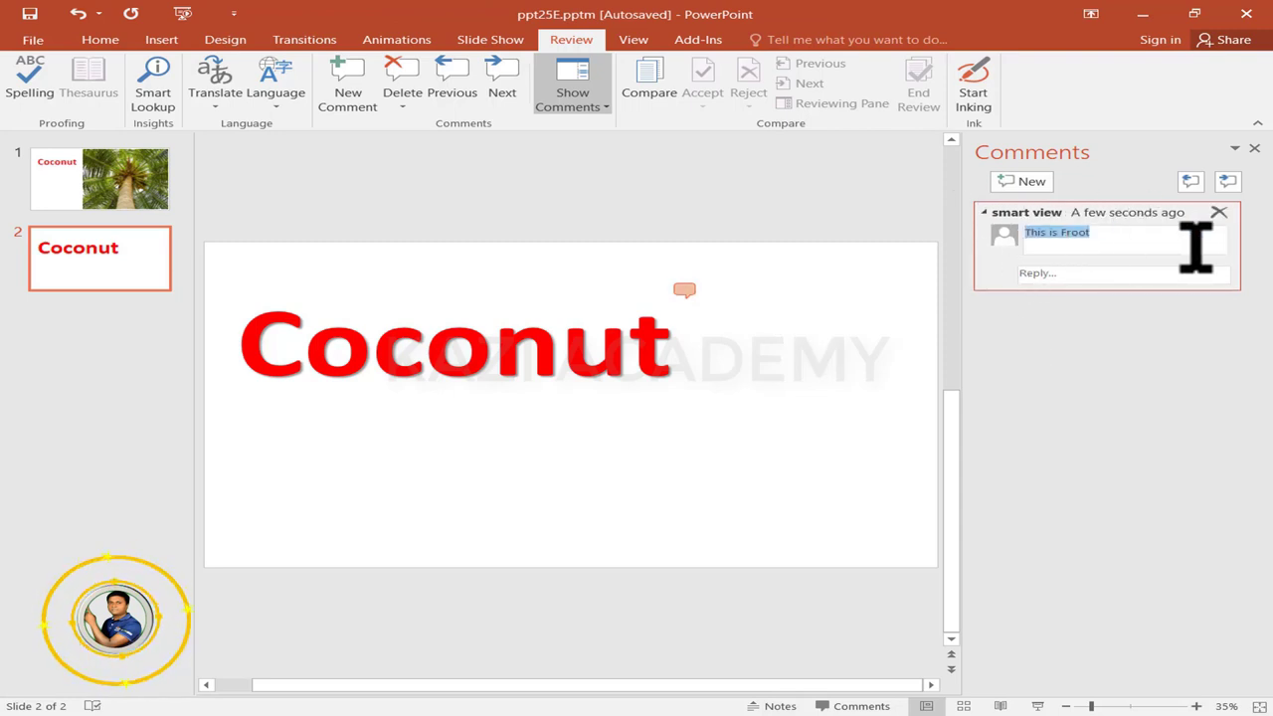
{"action": "left_click", "coordinate": [1218, 214]}
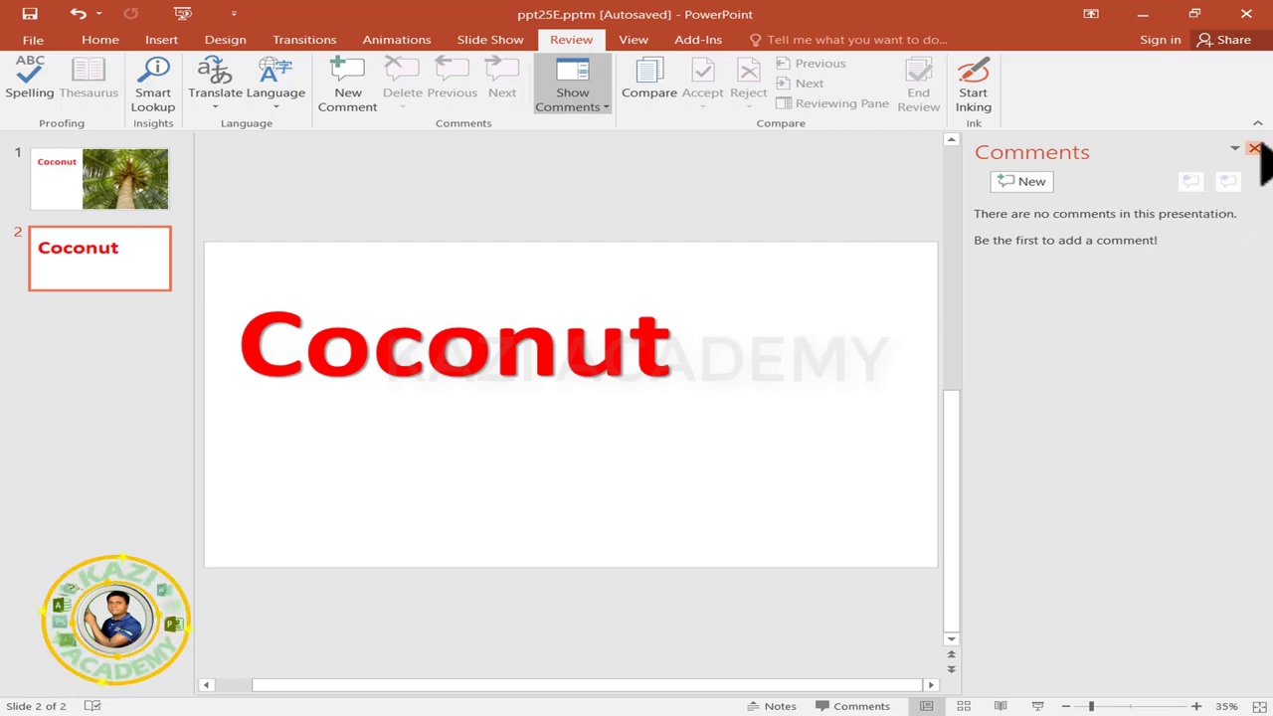
Close the Comments pane, reopen it through Show Comments, then hide it again
{"action": "left_click", "coordinate": [1254, 148]}
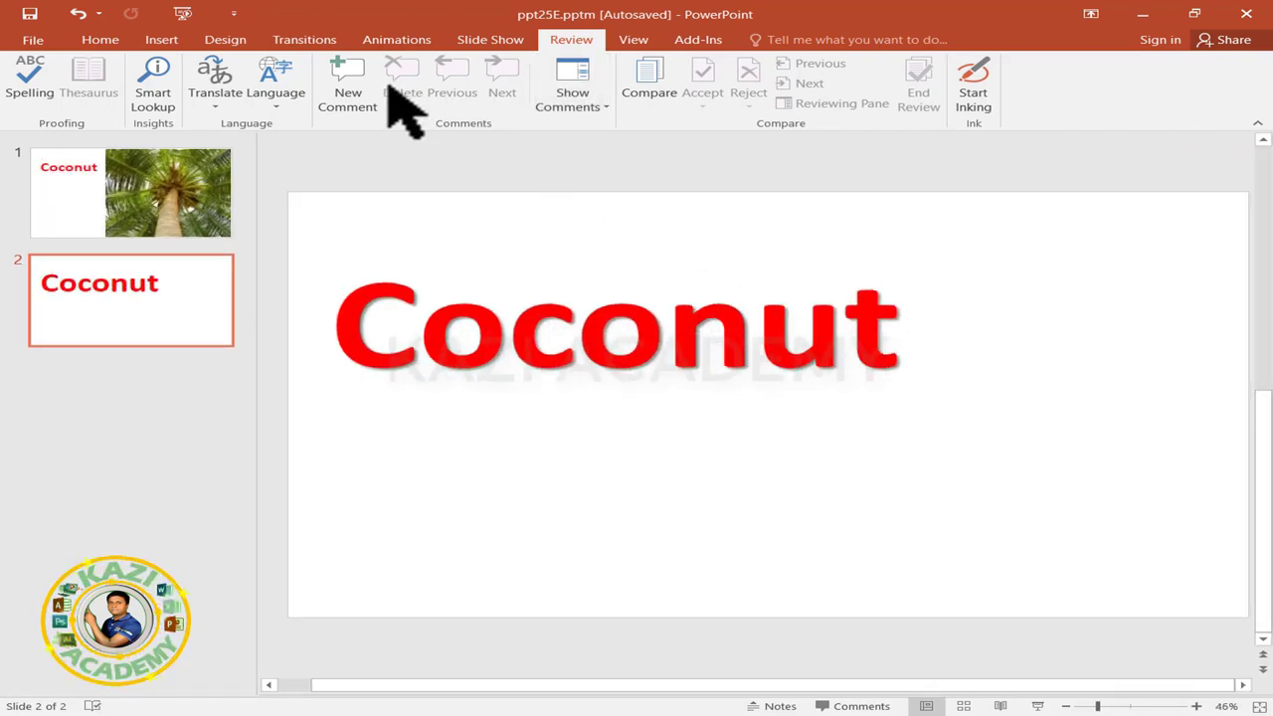
{"action": "left_click", "coordinate": [597, 106]}
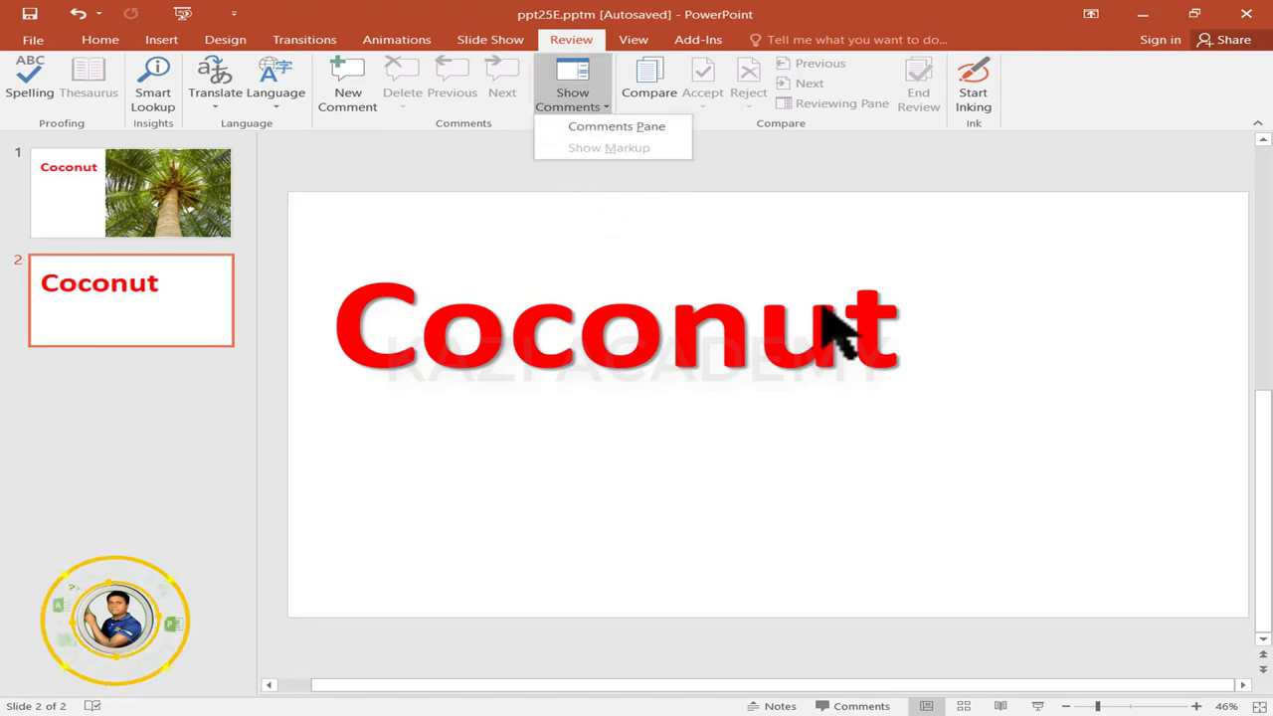
{"action": "left_click", "coordinate": [628, 127]}
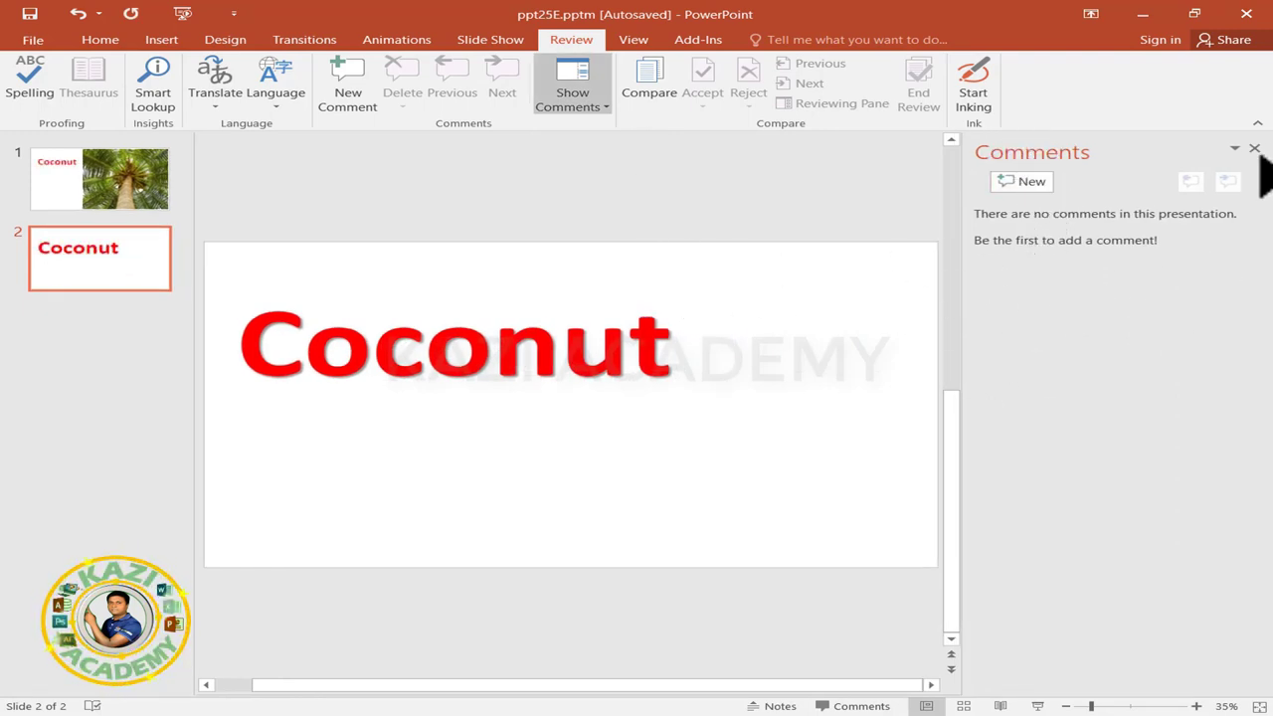
{"action": "left_click", "coordinate": [1254, 148]}
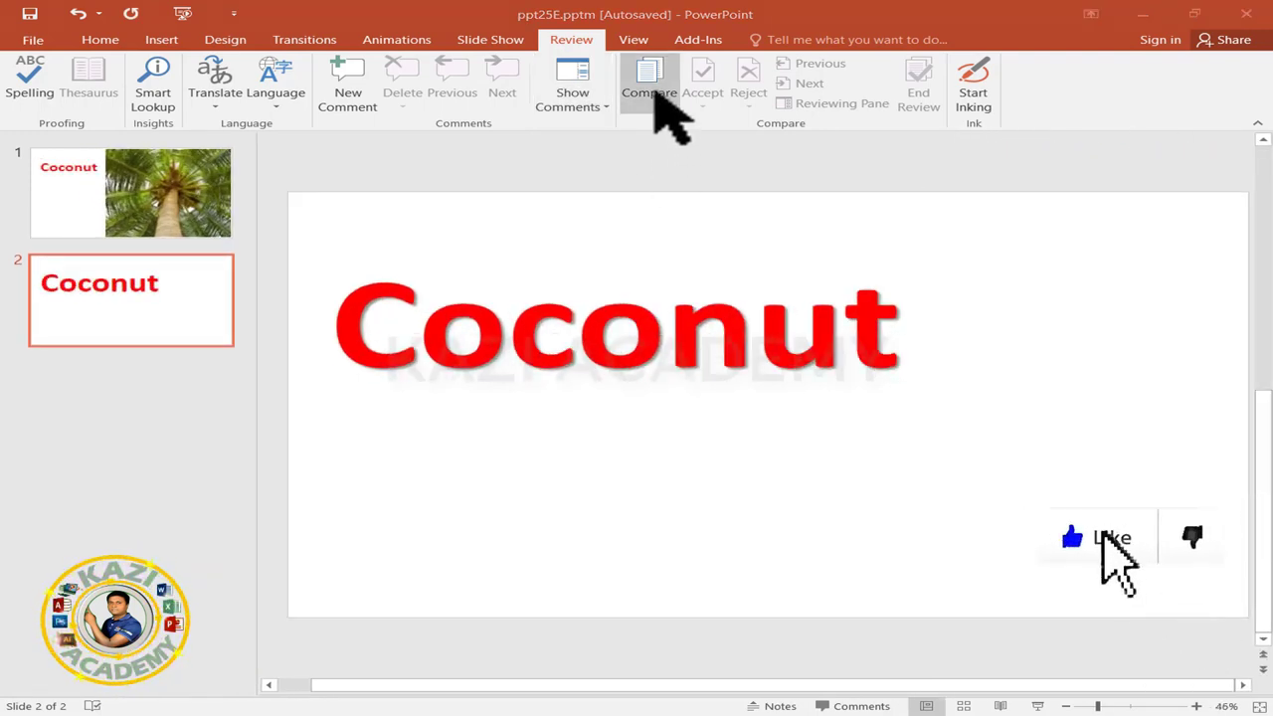
{"action": "left_click", "coordinate": [651, 85]}
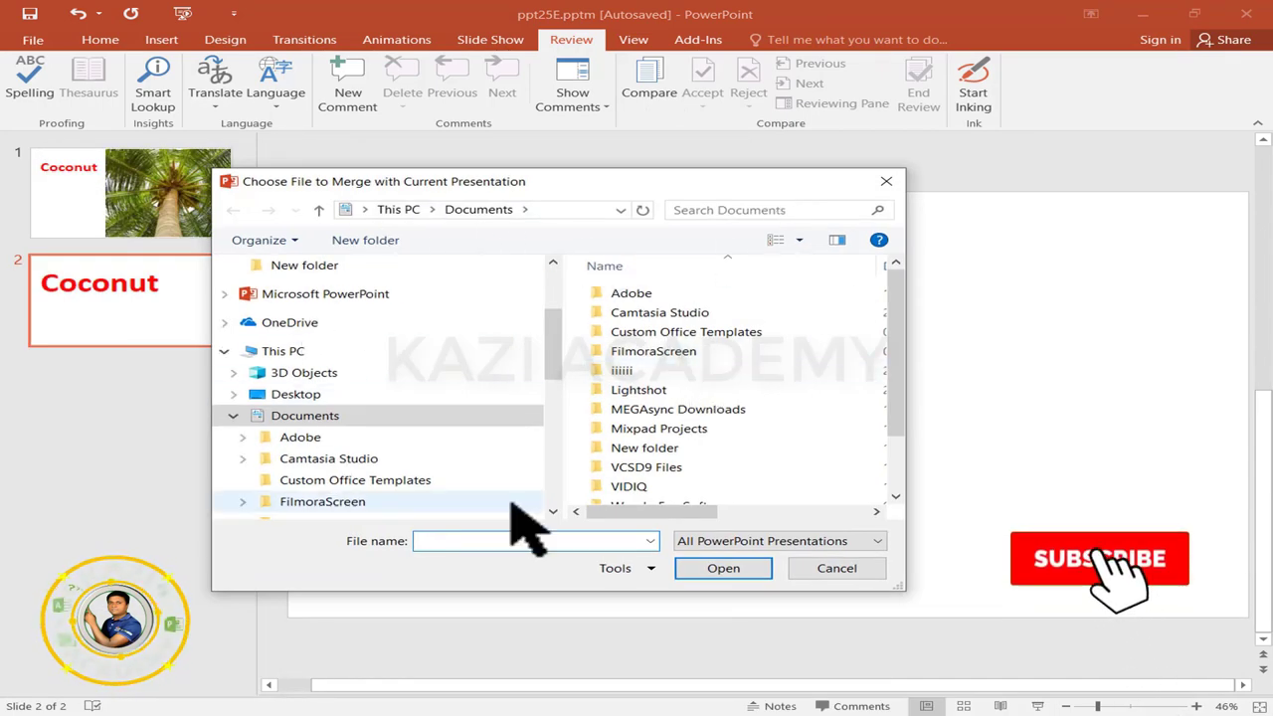
{"action": "scroll", "coordinate": [716, 468], "scroll_direction": "down", "scroll_amount": 2}
{"action": "left_click", "coordinate": [637, 494]}
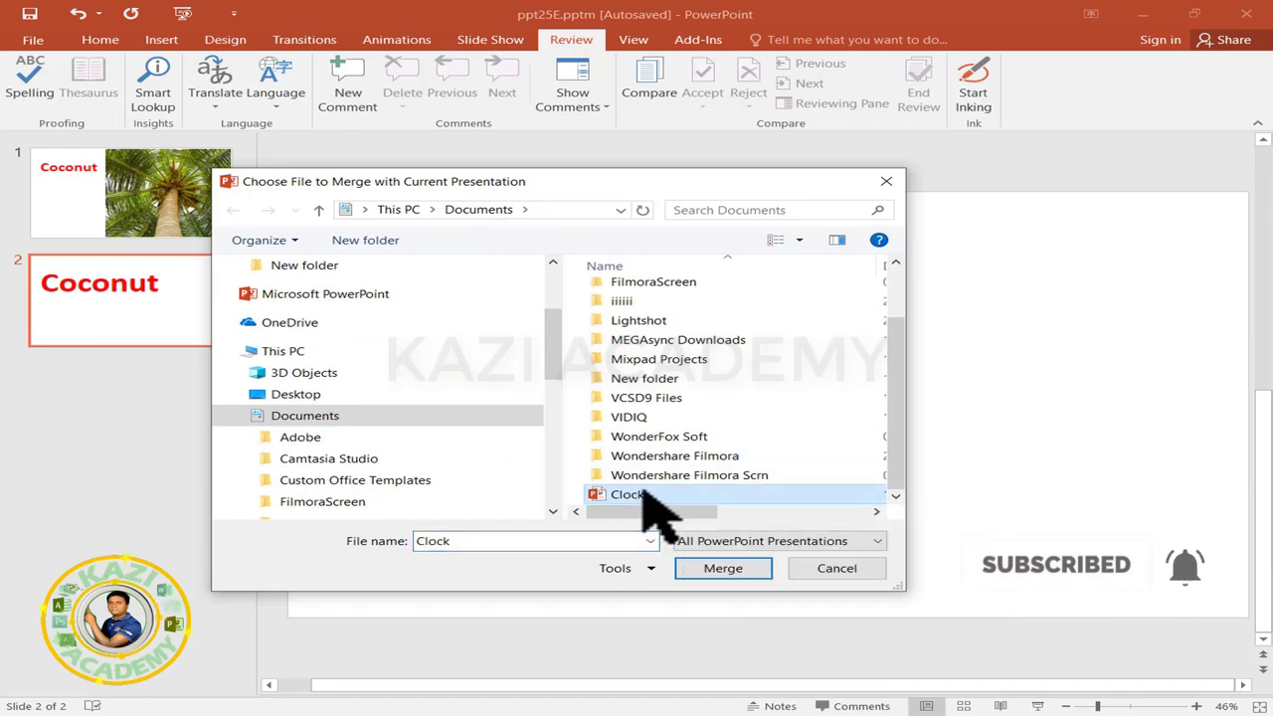
{"action": "left_click", "coordinate": [706, 570]}
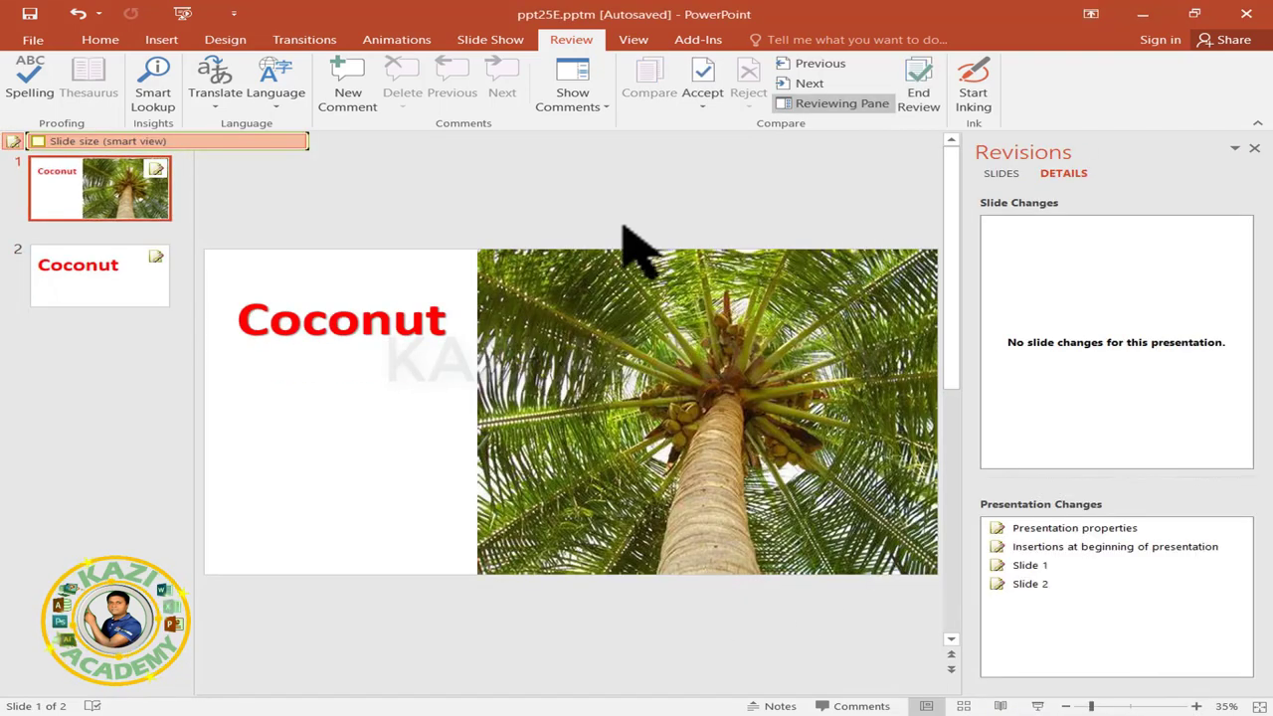
{"action": "left_click", "coordinate": [121, 141]}
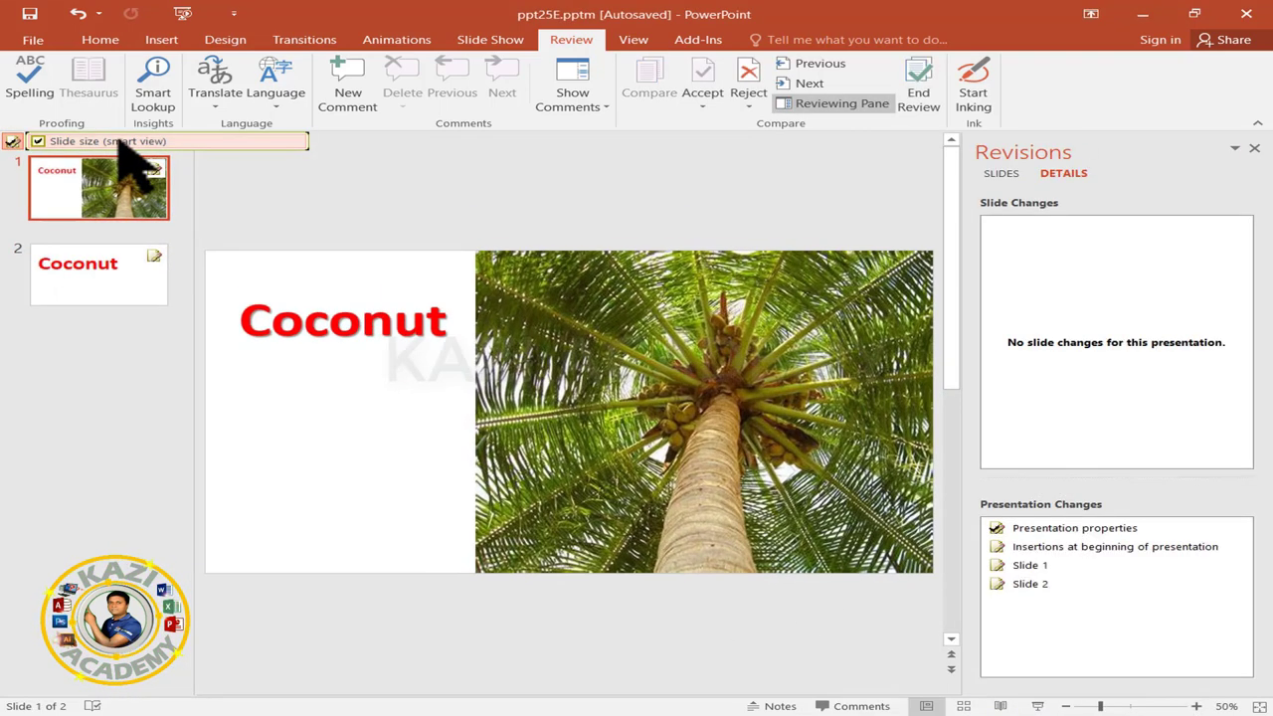
{"action": "left_click", "coordinate": [122, 142]}
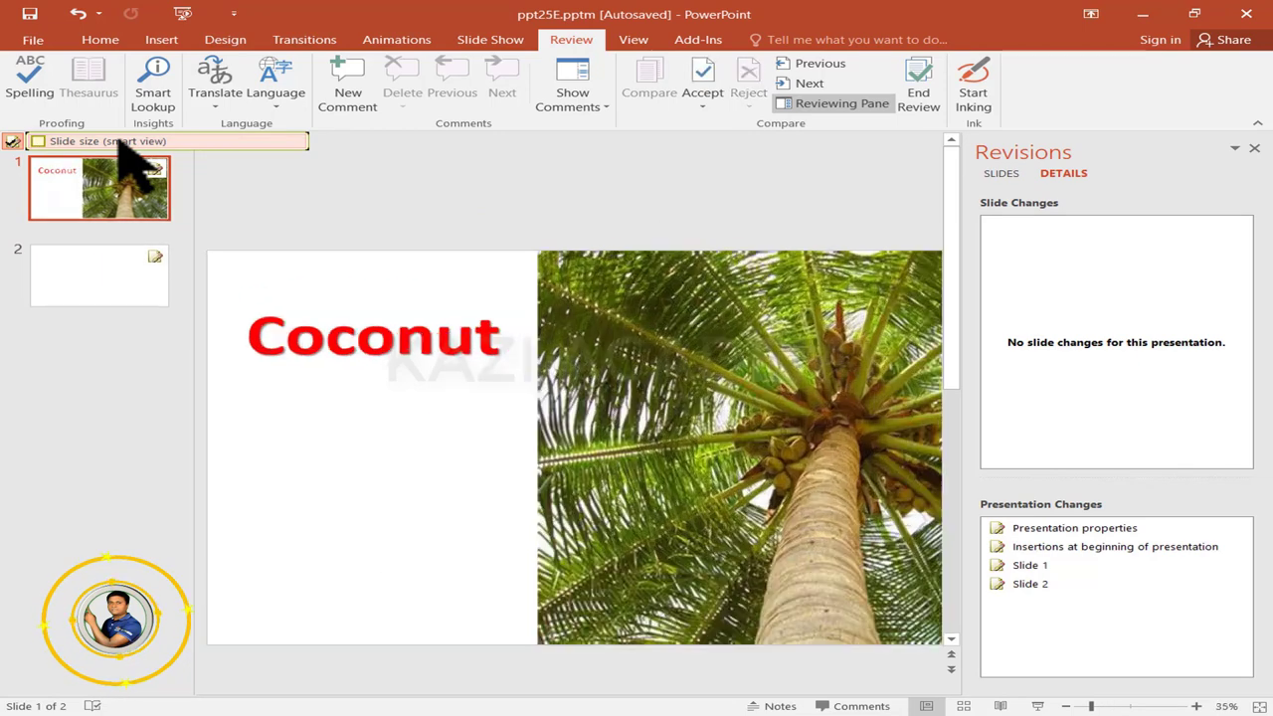
{"action": "left_click", "coordinate": [153, 257]}
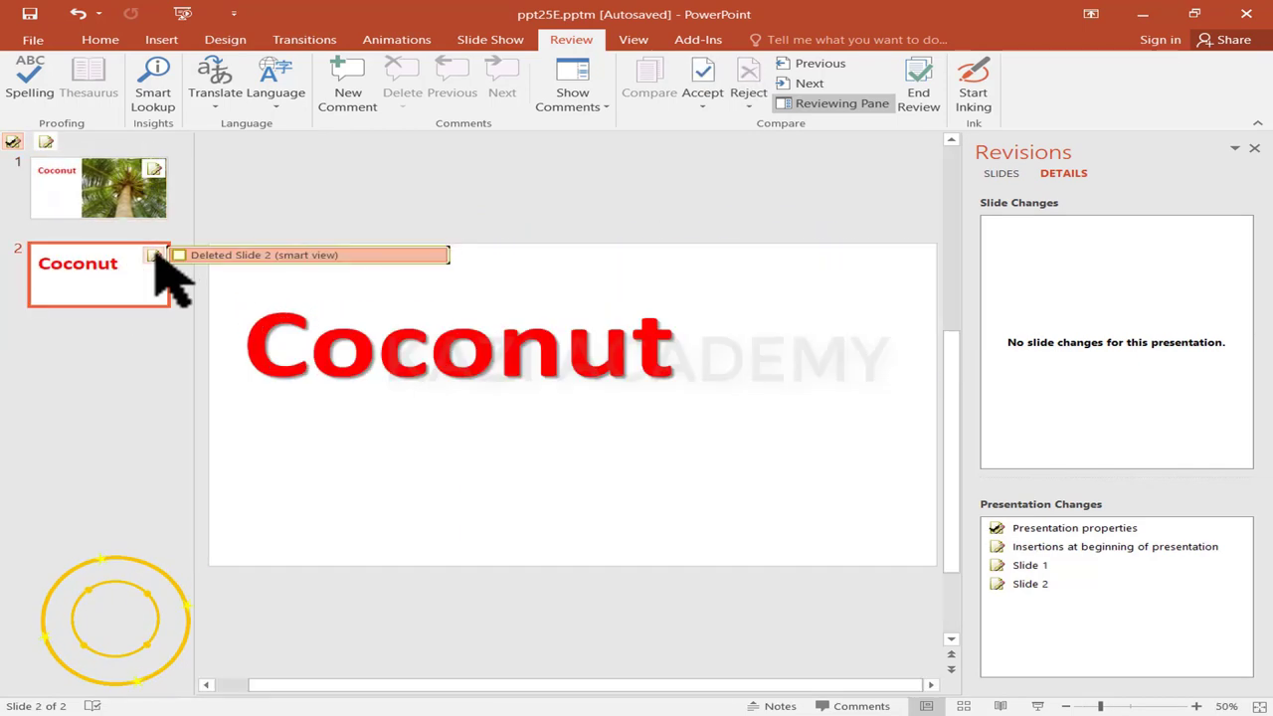
{"action": "left_click", "coordinate": [241, 256]}
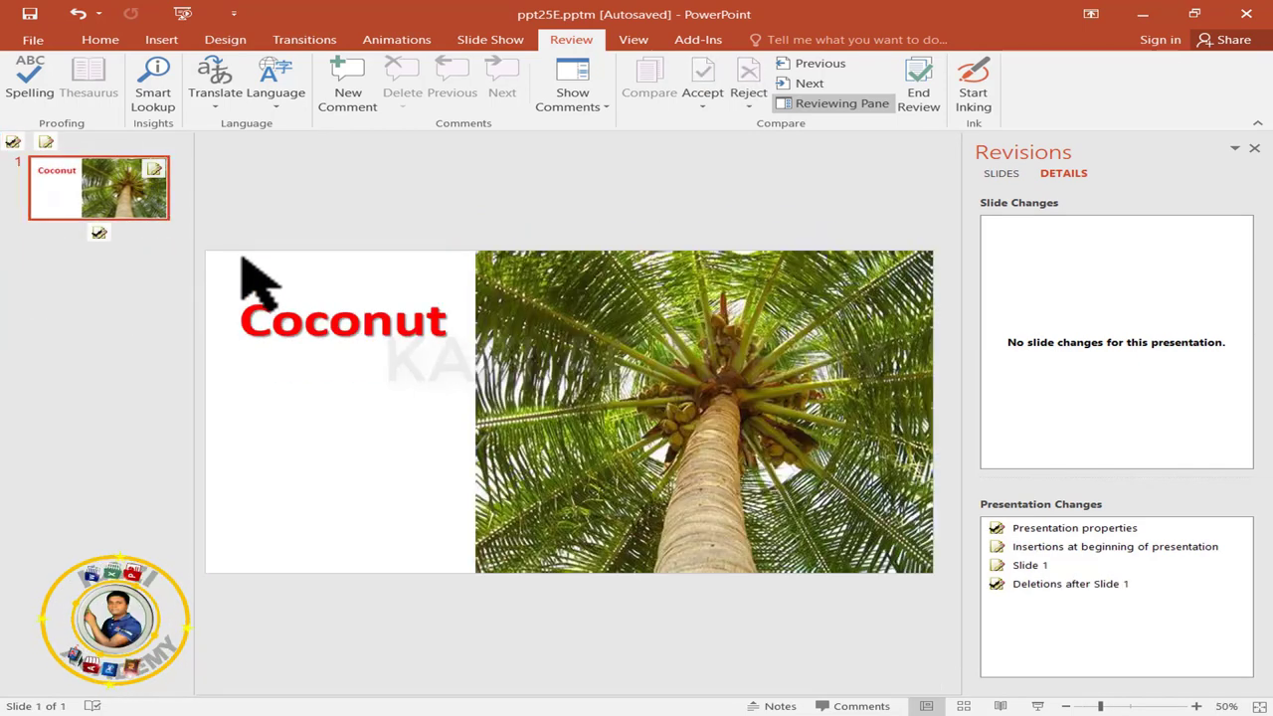
{"action": "left_click", "coordinate": [100, 233]}
{"action": "left_click", "coordinate": [124, 231]}
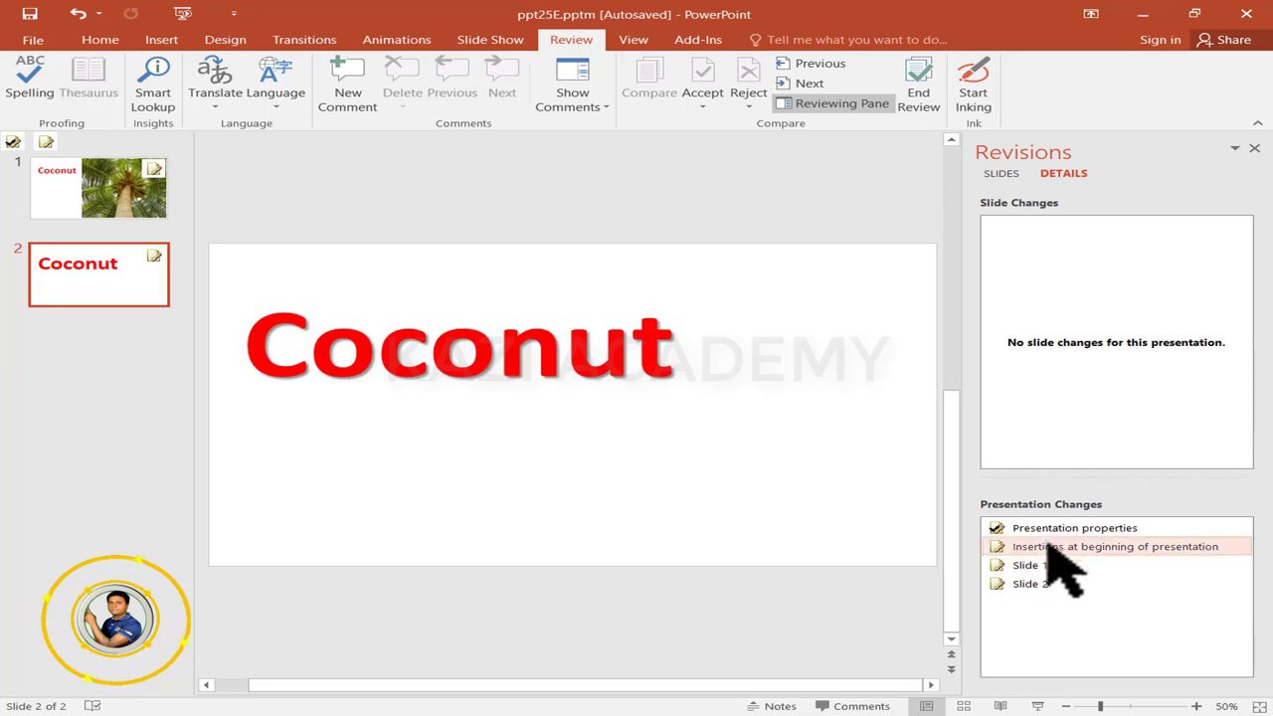
{"action": "left_click", "coordinate": [986, 545]}
{"action": "left_click", "coordinate": [1049, 564]}
{"action": "left_click", "coordinate": [1039, 584]}
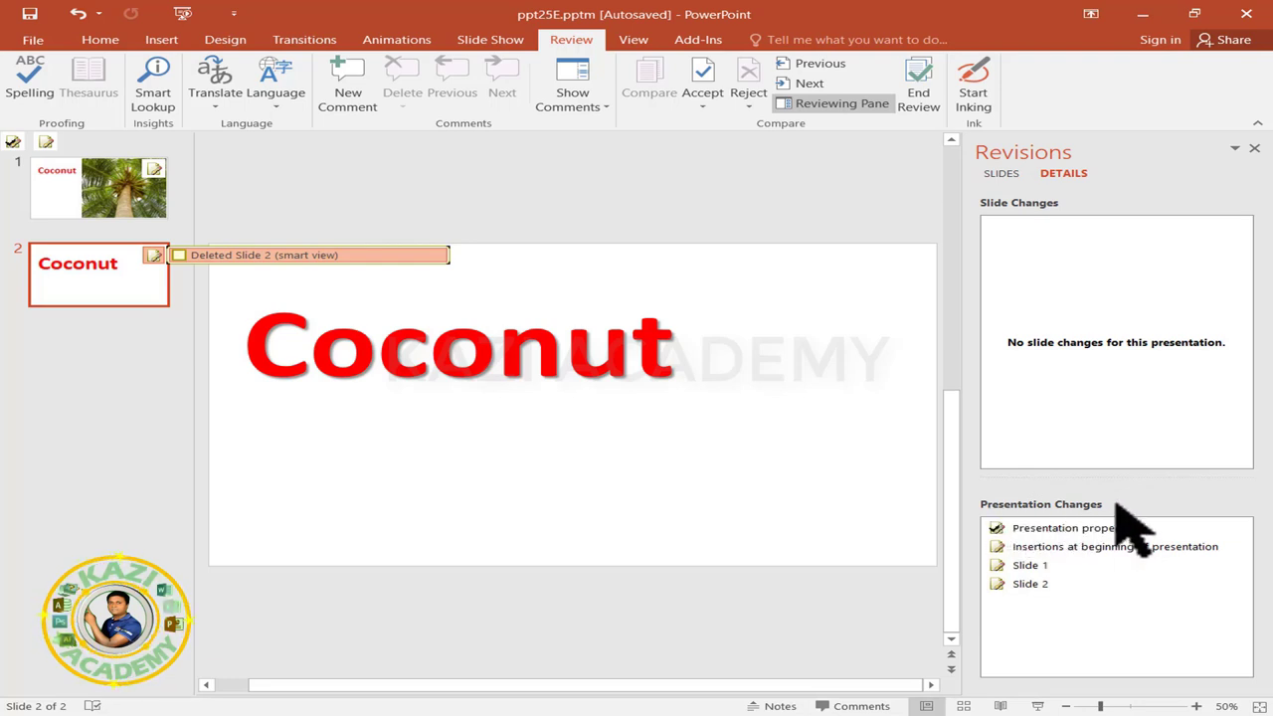
{"action": "left_click", "coordinate": [1254, 149]}
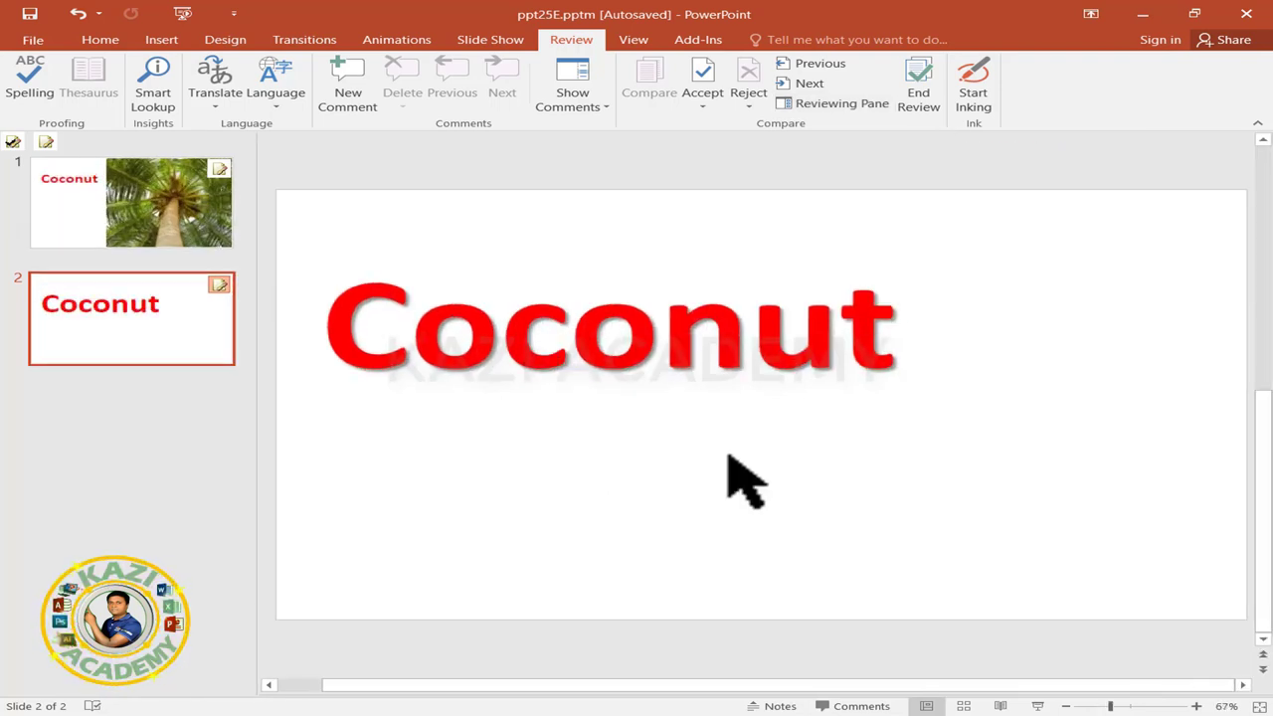
{"action": "left_click", "coordinate": [714, 300]}
{"action": "left_click", "coordinate": [704, 103]}
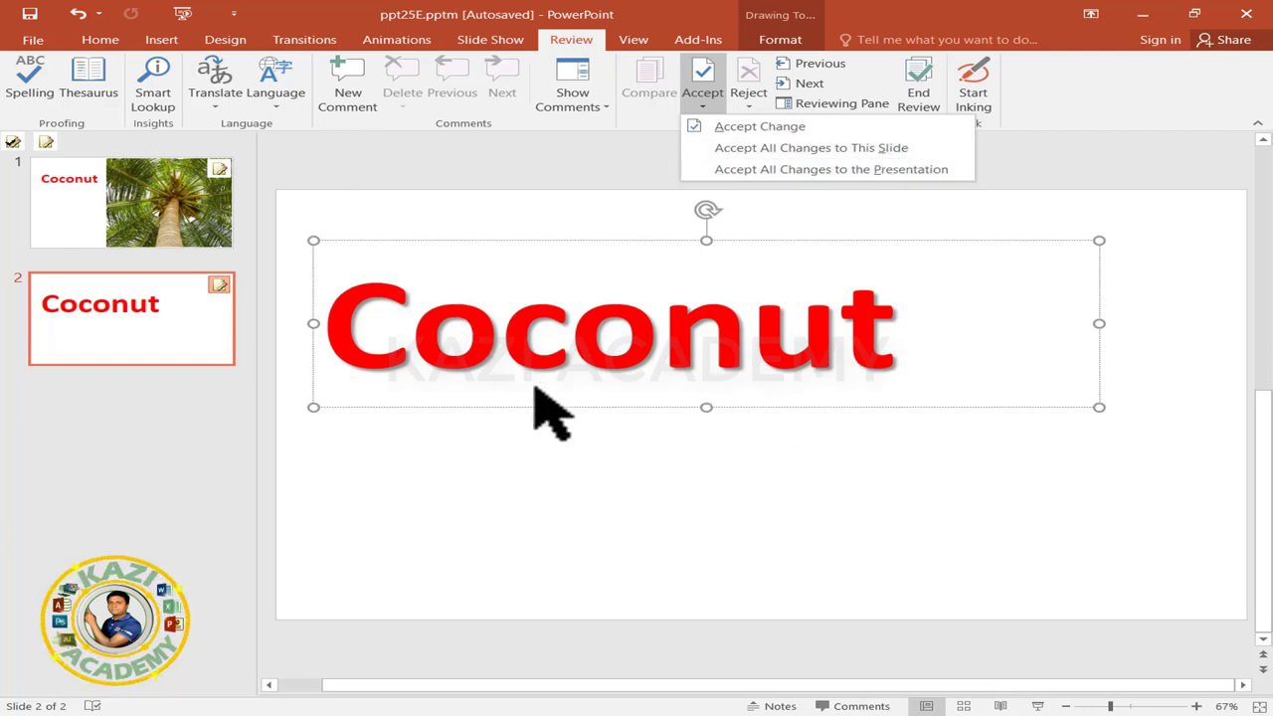
{"action": "left_click", "coordinate": [899, 408]}
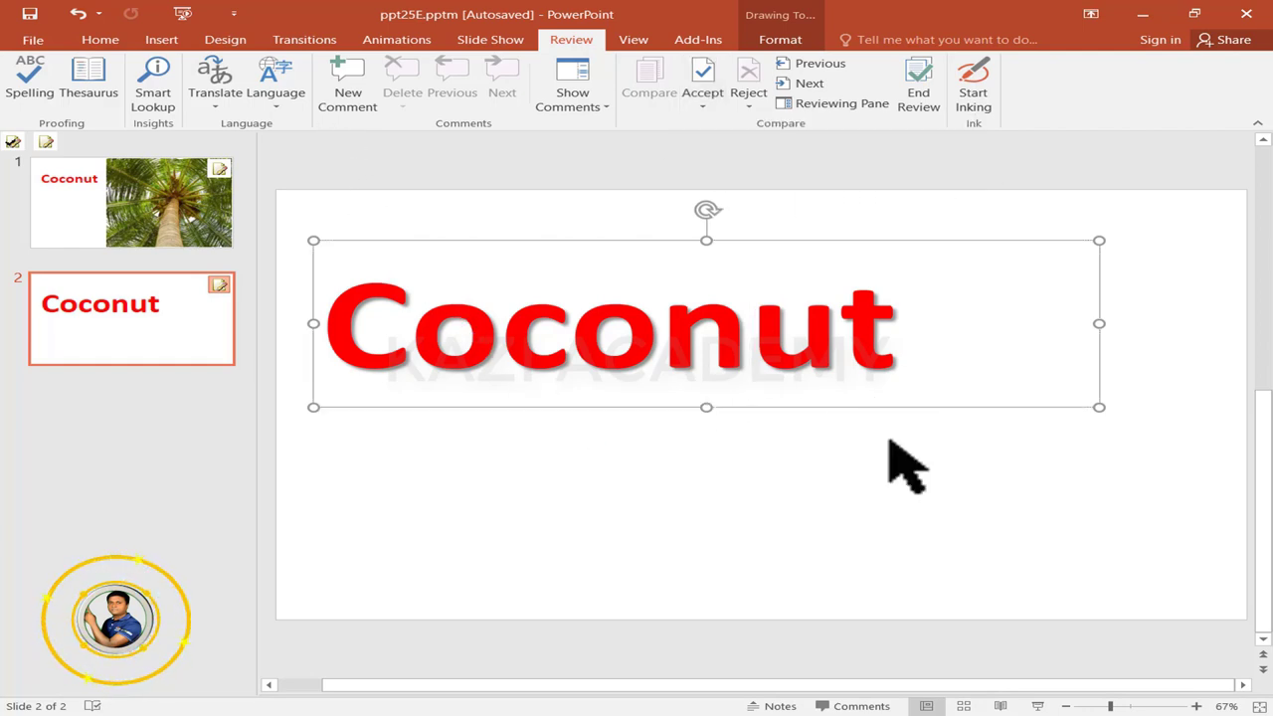
{"action": "left_click", "coordinate": [811, 65]}
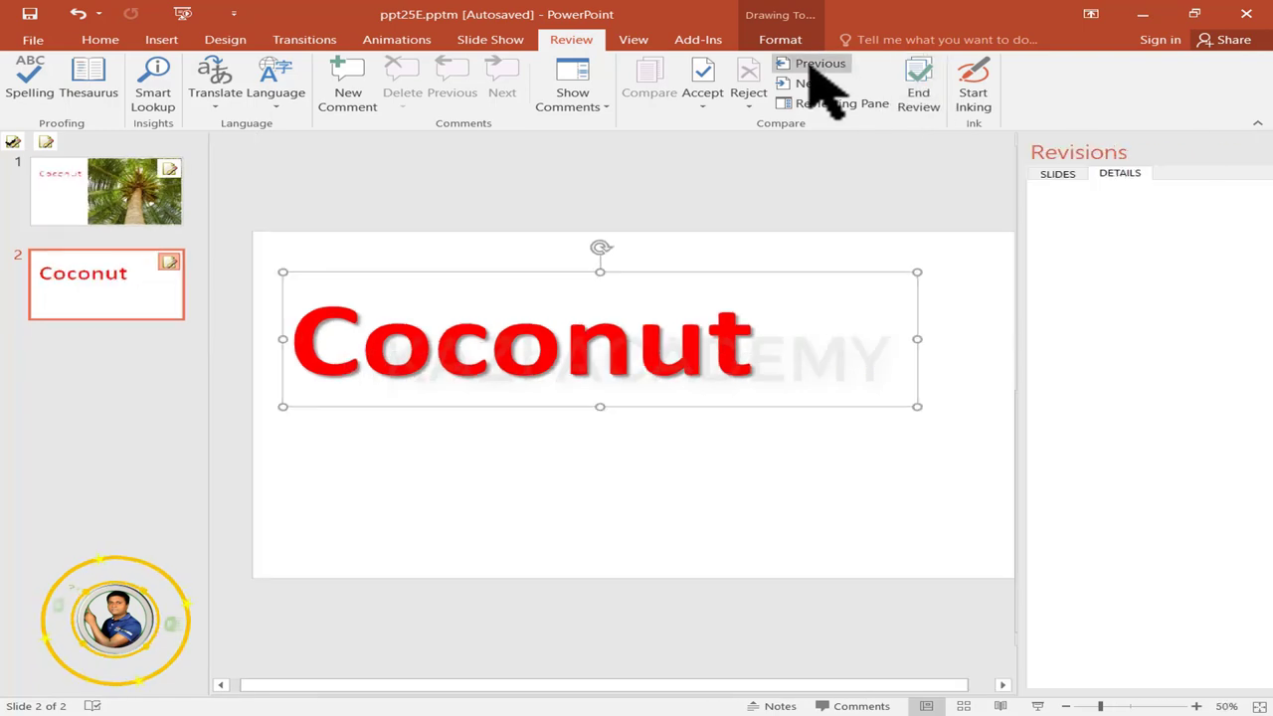
{"action": "left_click", "coordinate": [803, 85]}
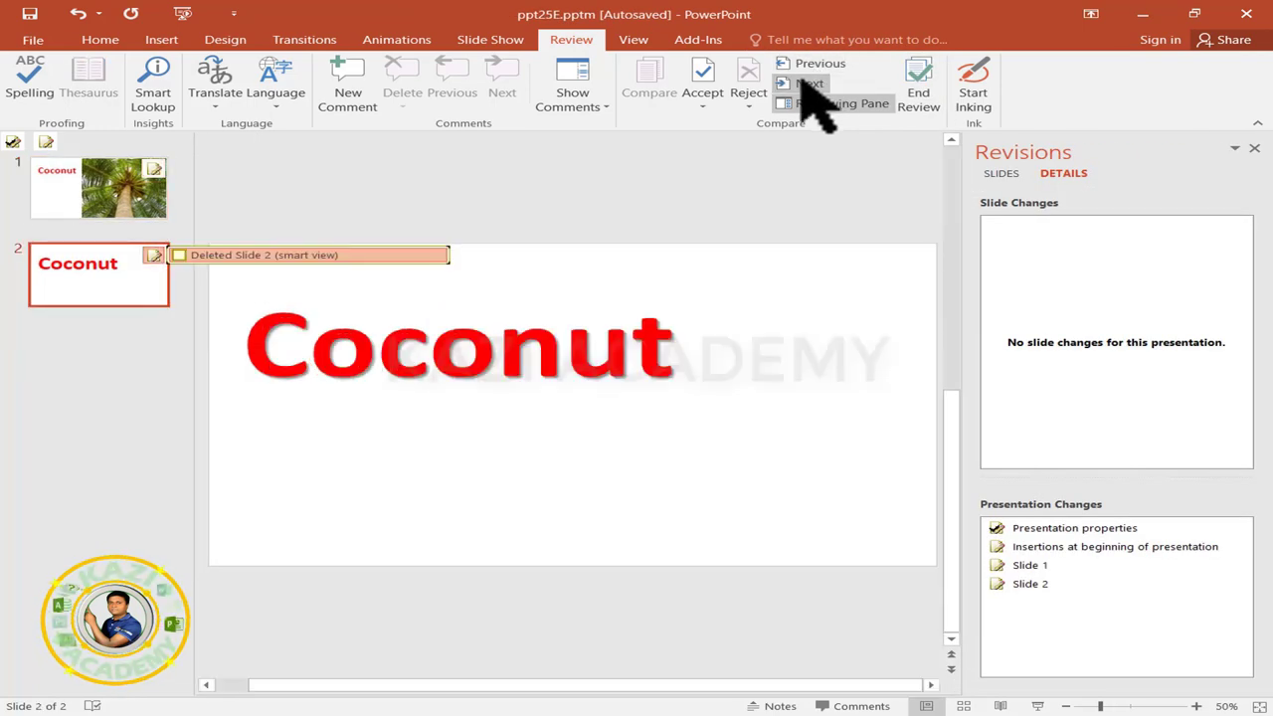
{"action": "left_click", "coordinate": [802, 83]}
{"action": "left_click", "coordinate": [804, 86]}
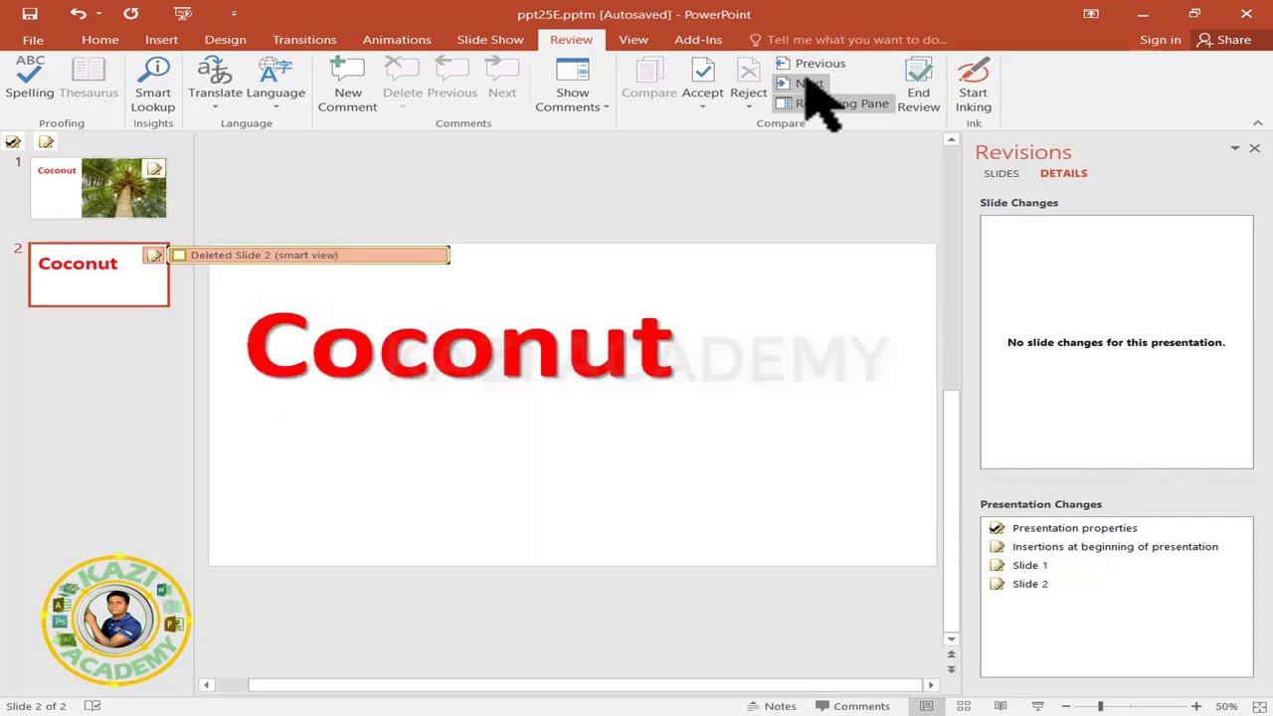
{"action": "left_click", "coordinate": [919, 97]}
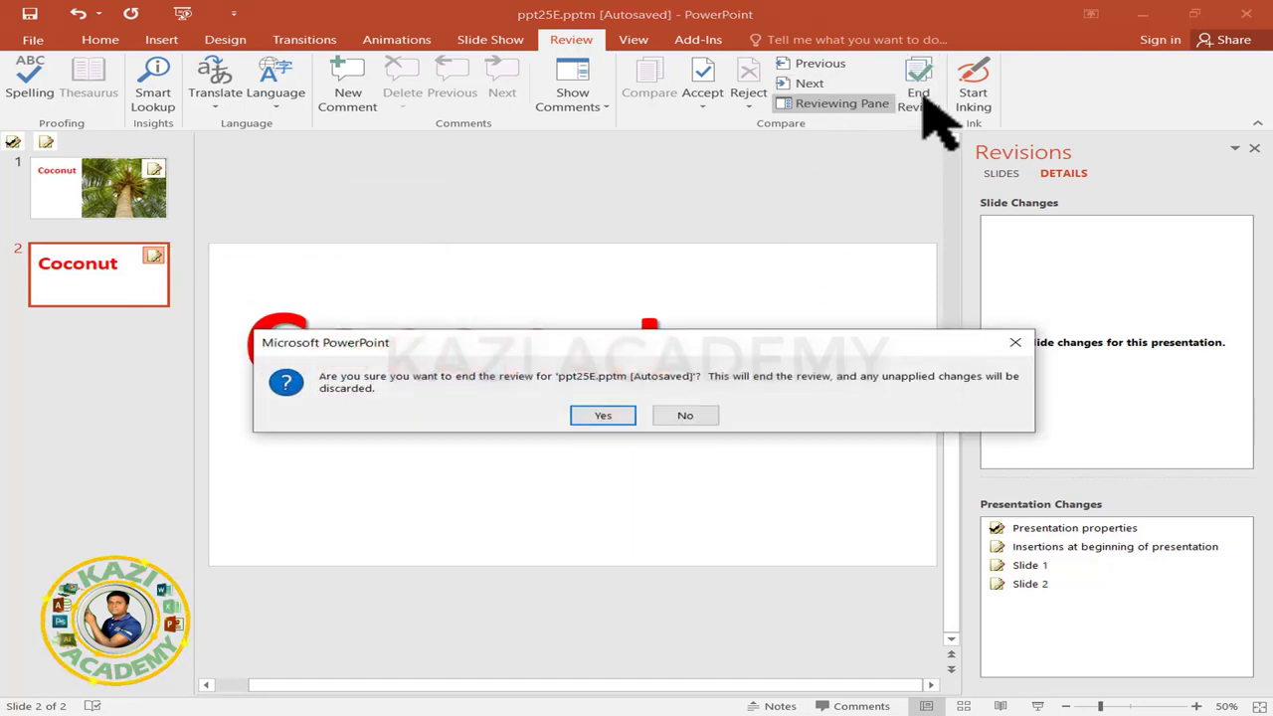
{"action": "left_click", "coordinate": [600, 415]}
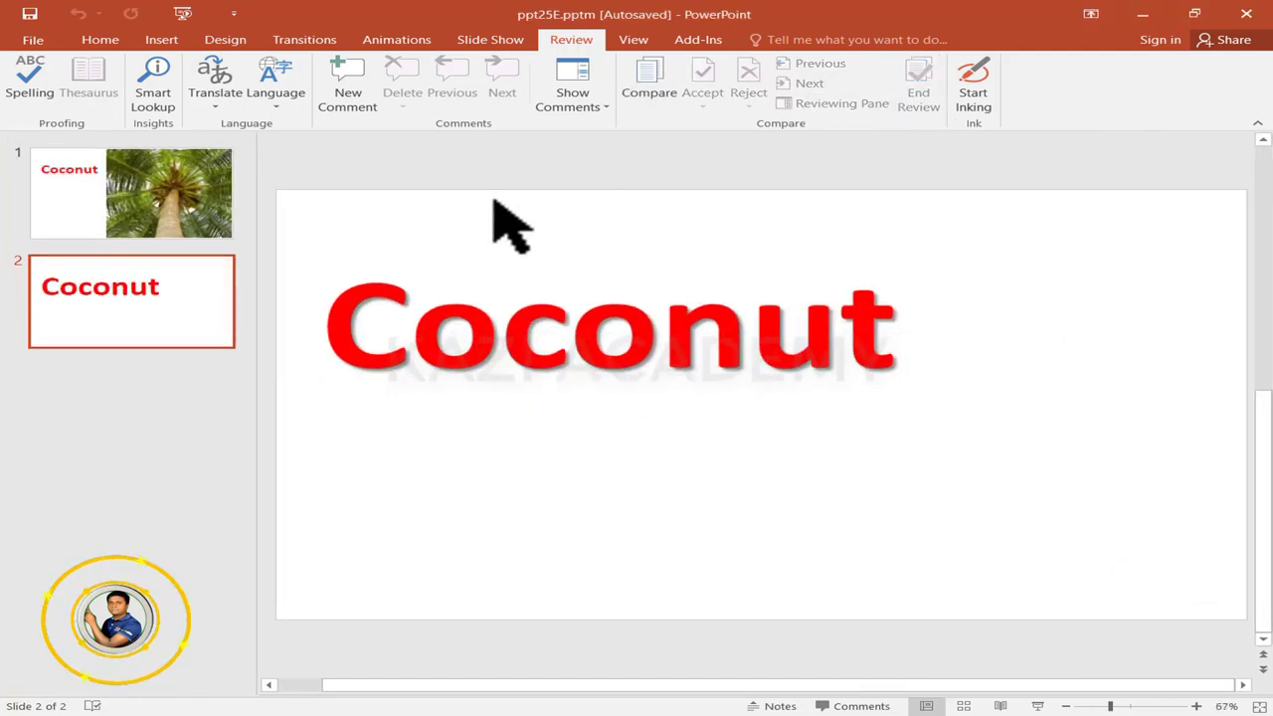
{"action": "left_click", "coordinate": [785, 358]}
Add a new slide 3 and delete its title and text placeholders
{"action": "left_click", "coordinate": [205, 383]}
{"action": "right_click", "coordinate": [193, 366]}
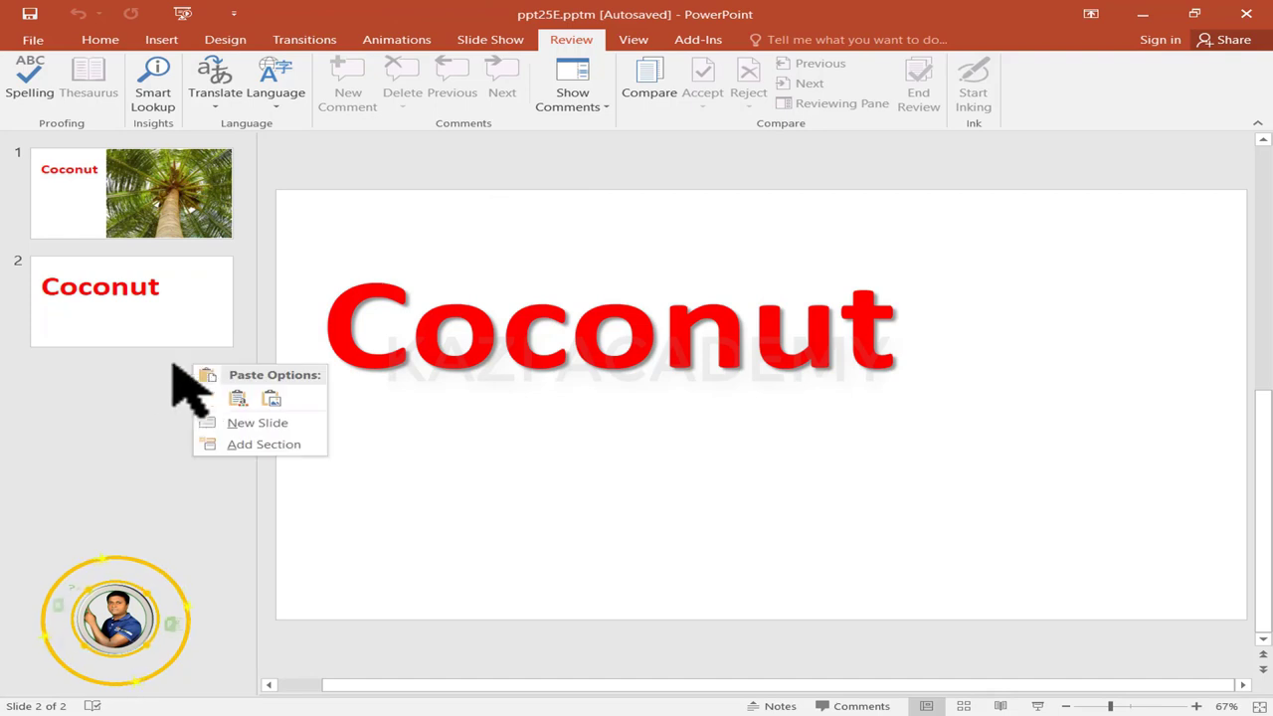
{"action": "left_click", "coordinate": [437, 356]}
{"action": "right_click", "coordinate": [207, 360]}
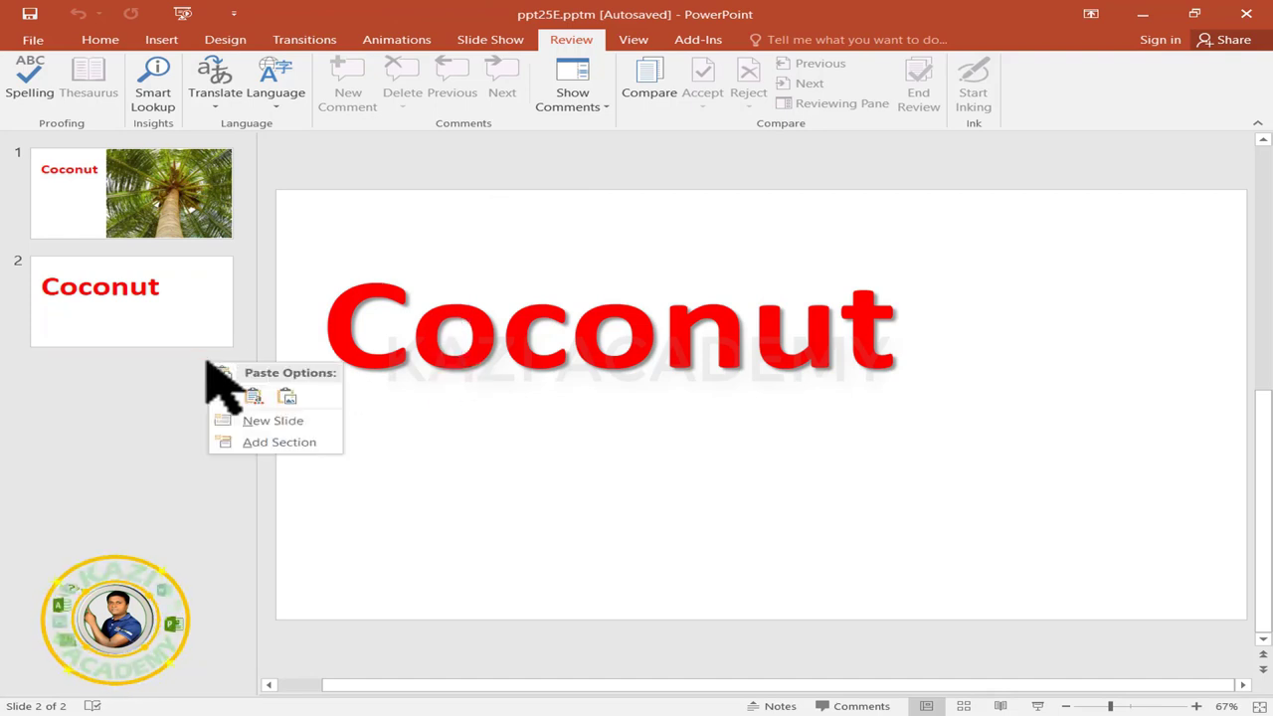
{"action": "left_click", "coordinate": [253, 421]}
{"action": "left_click", "coordinate": [791, 218]}
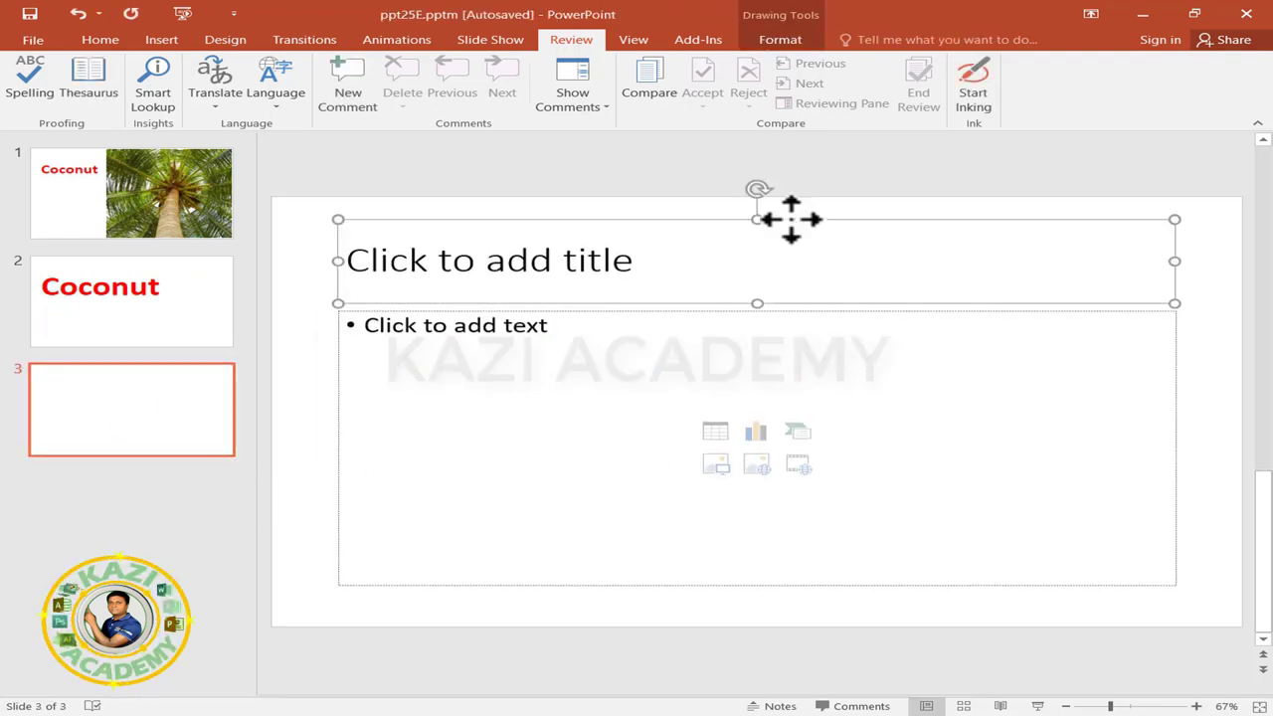
{"action": "key", "text": "Delete"}
{"action": "left_click", "coordinate": [751, 313]}
{"action": "key", "text": "Delete"}
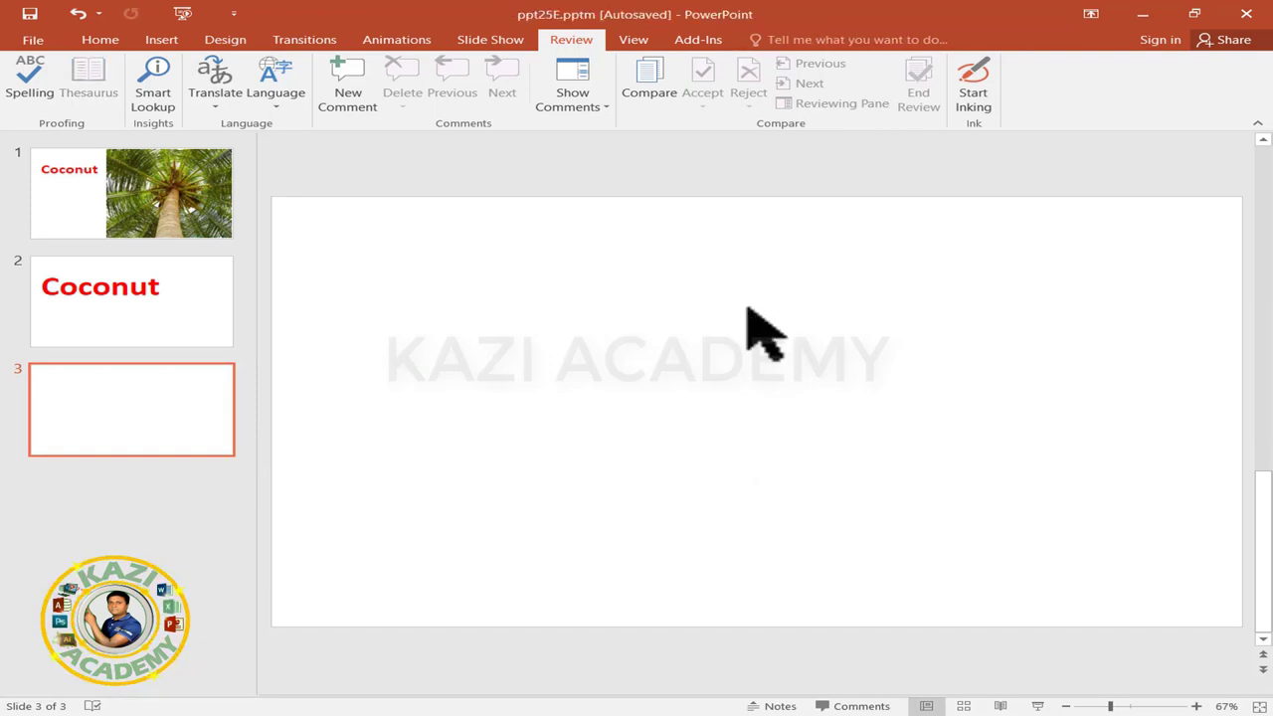
Browse the ink pens, colours and thicknesses without changing anything
{"action": "left_click", "coordinate": [974, 98]}
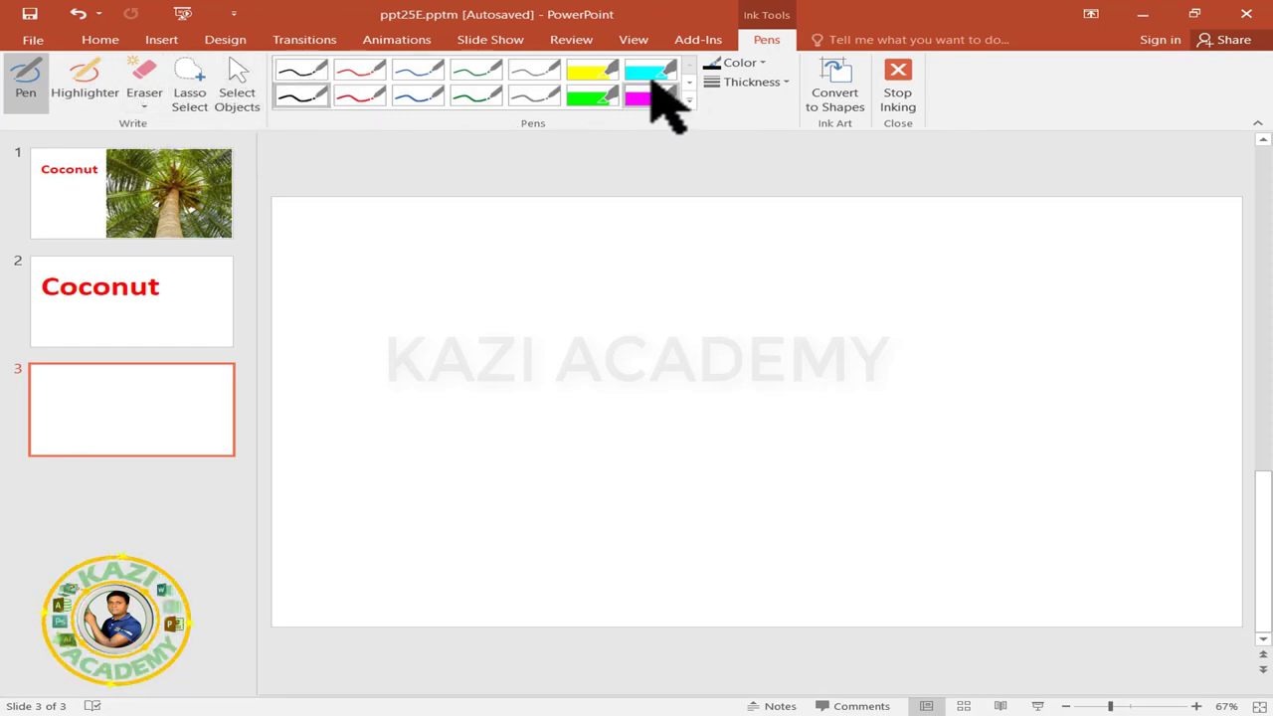
{"action": "left_click", "coordinate": [688, 98]}
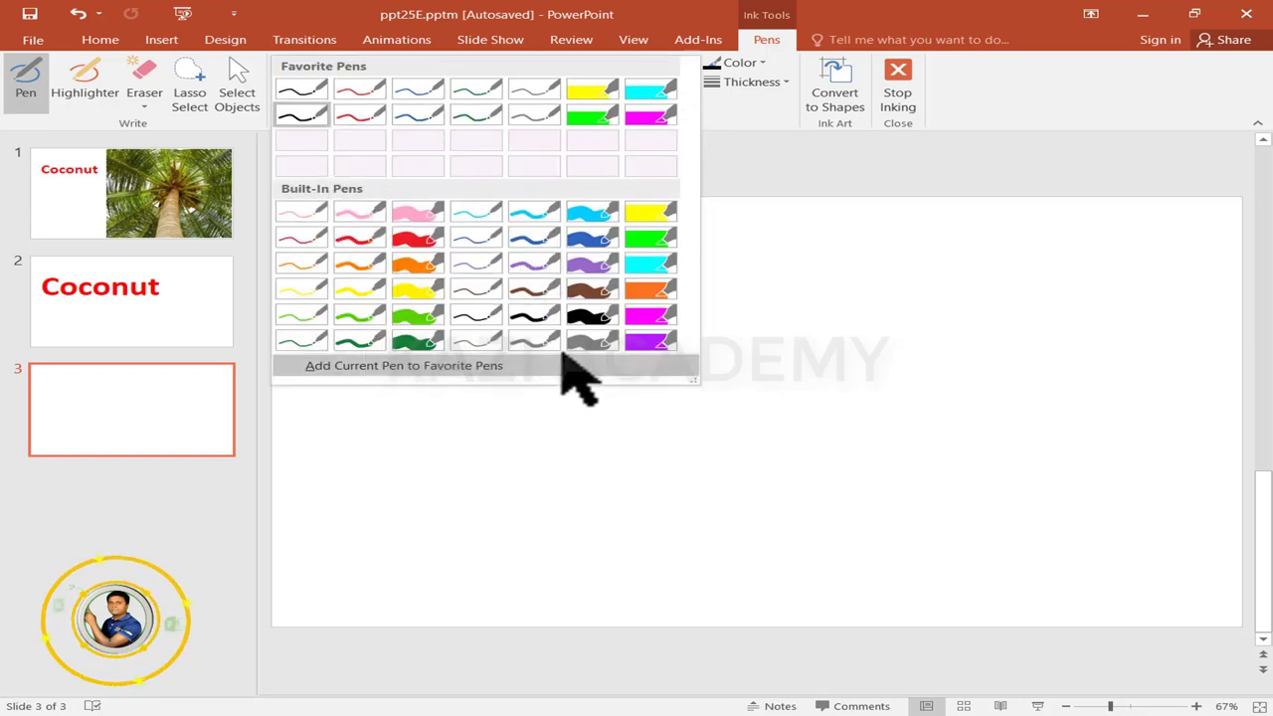
{"action": "left_click", "coordinate": [960, 5]}
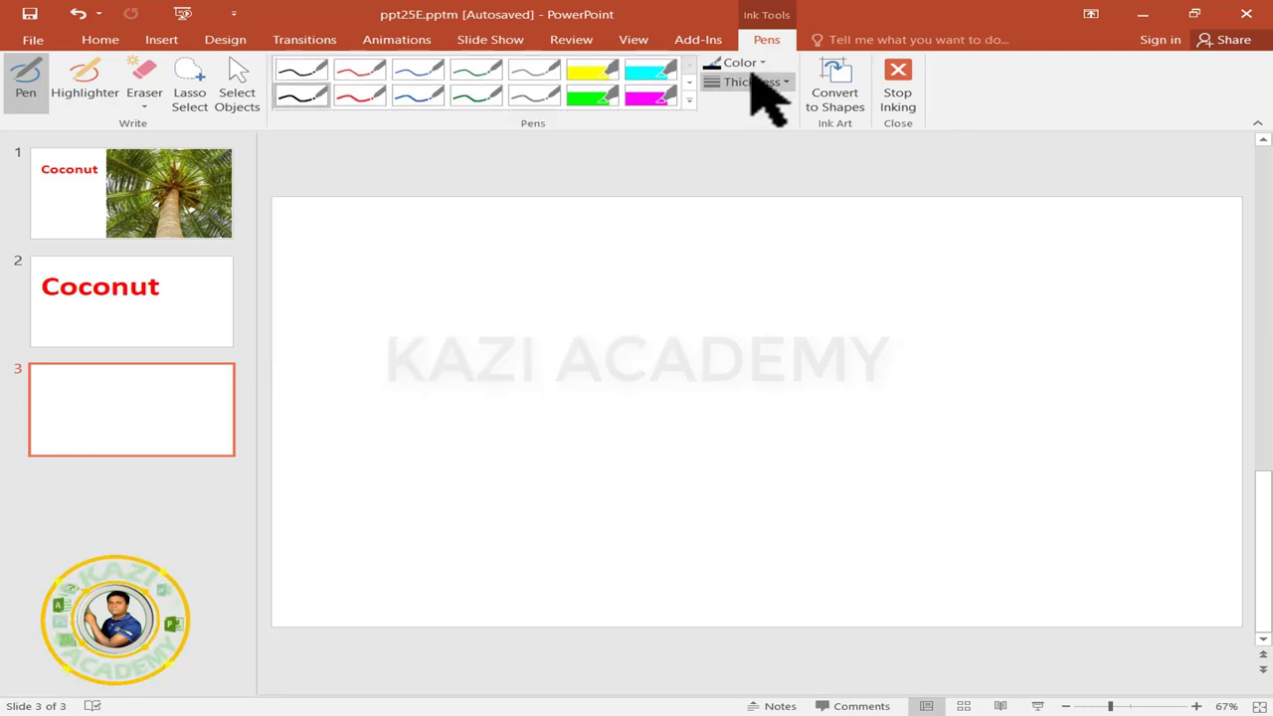
{"action": "left_click", "coordinate": [772, 88]}
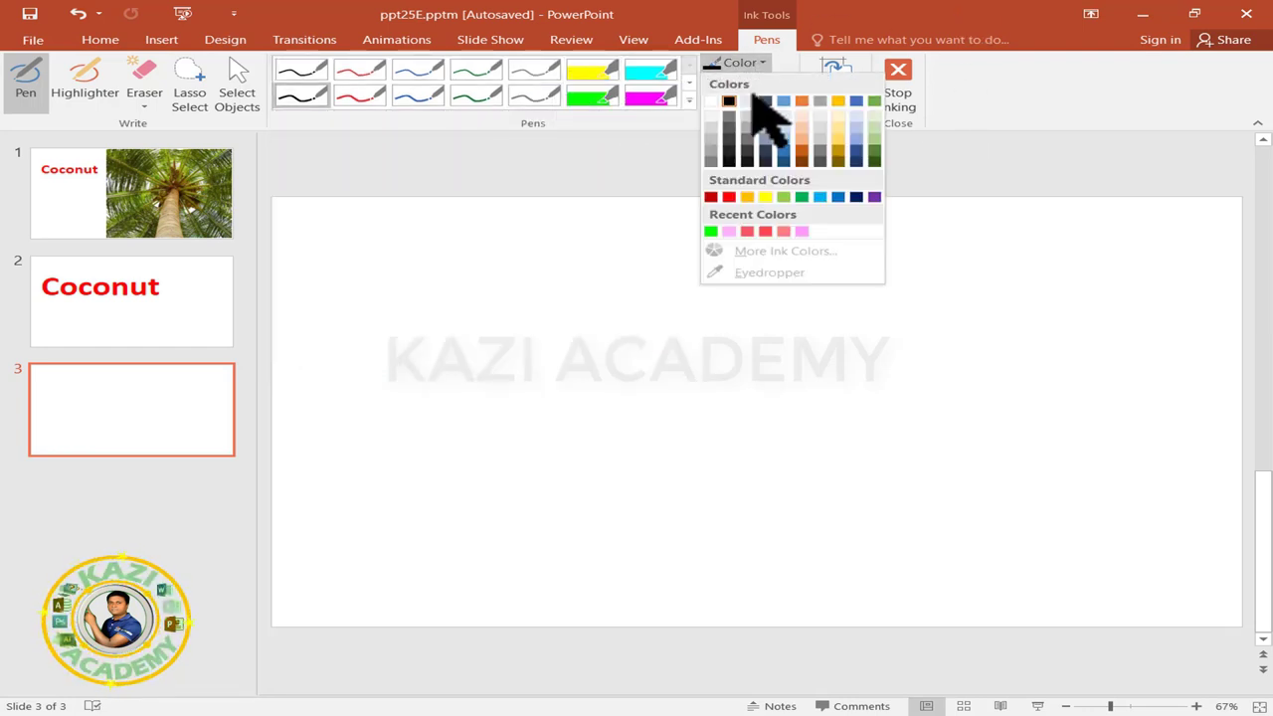
{"action": "left_click", "coordinate": [877, 10]}
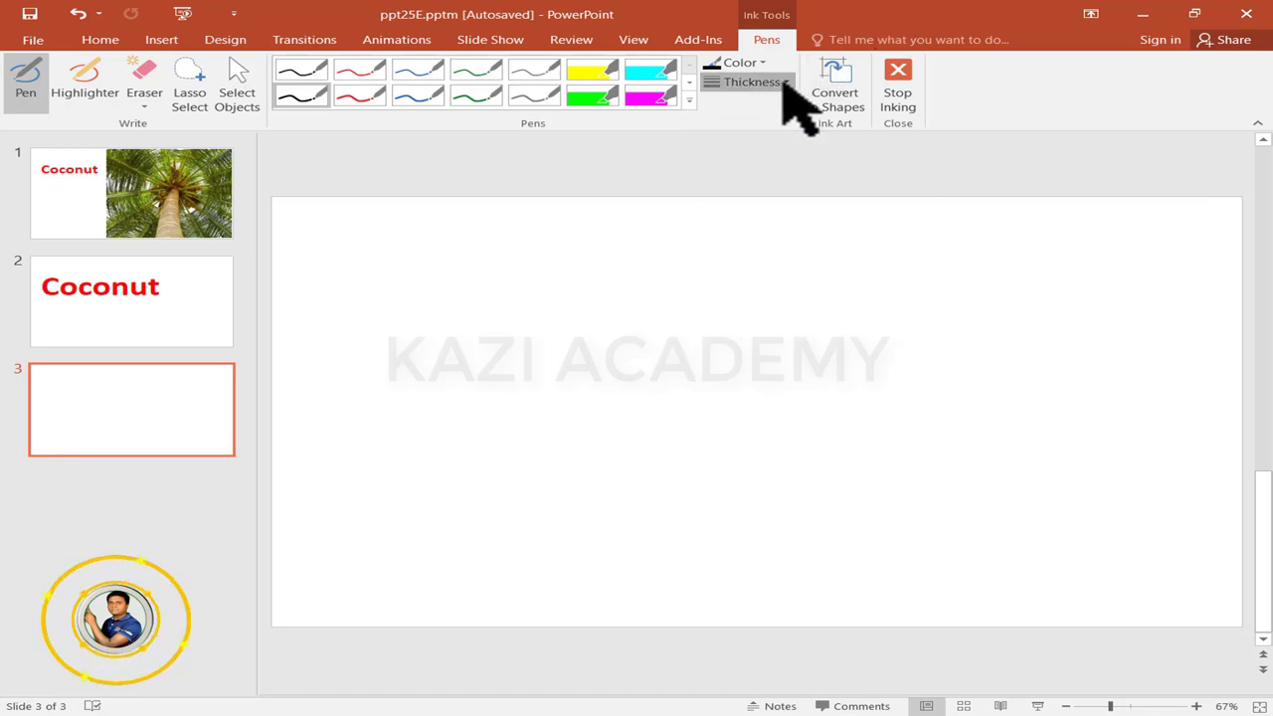
{"action": "left_click", "coordinate": [785, 83]}
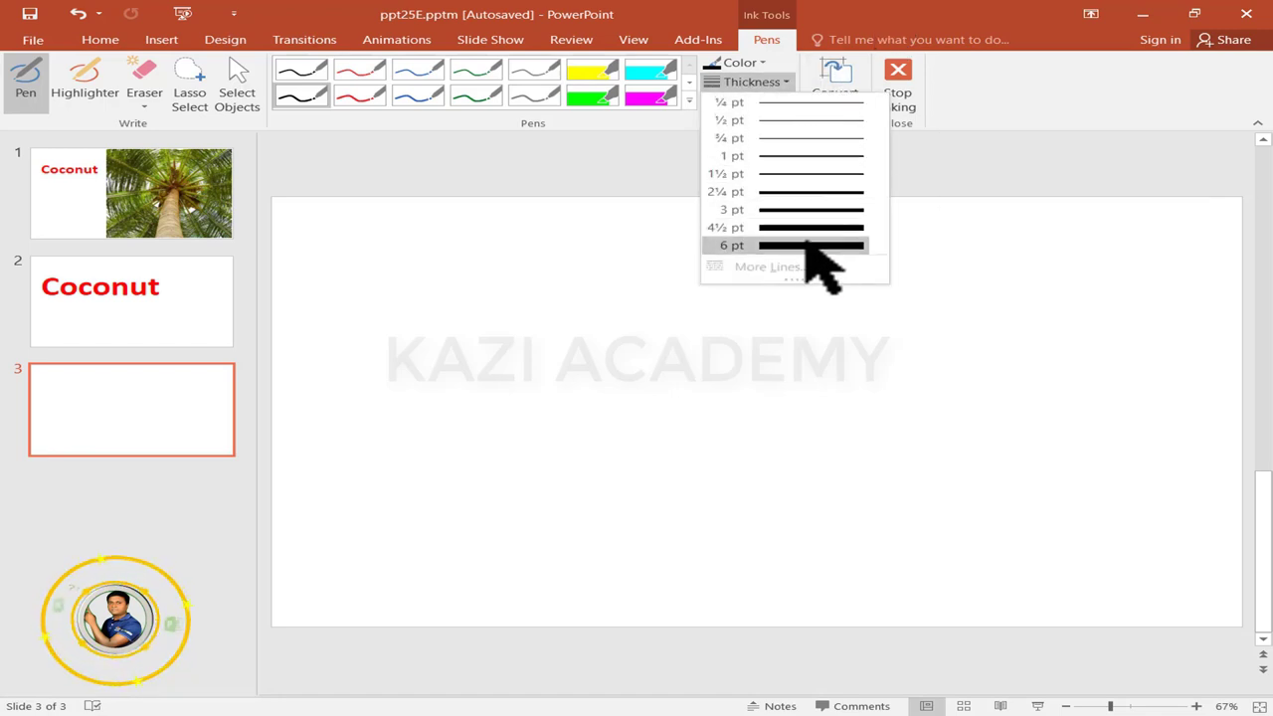
{"action": "left_click", "coordinate": [908, 132]}
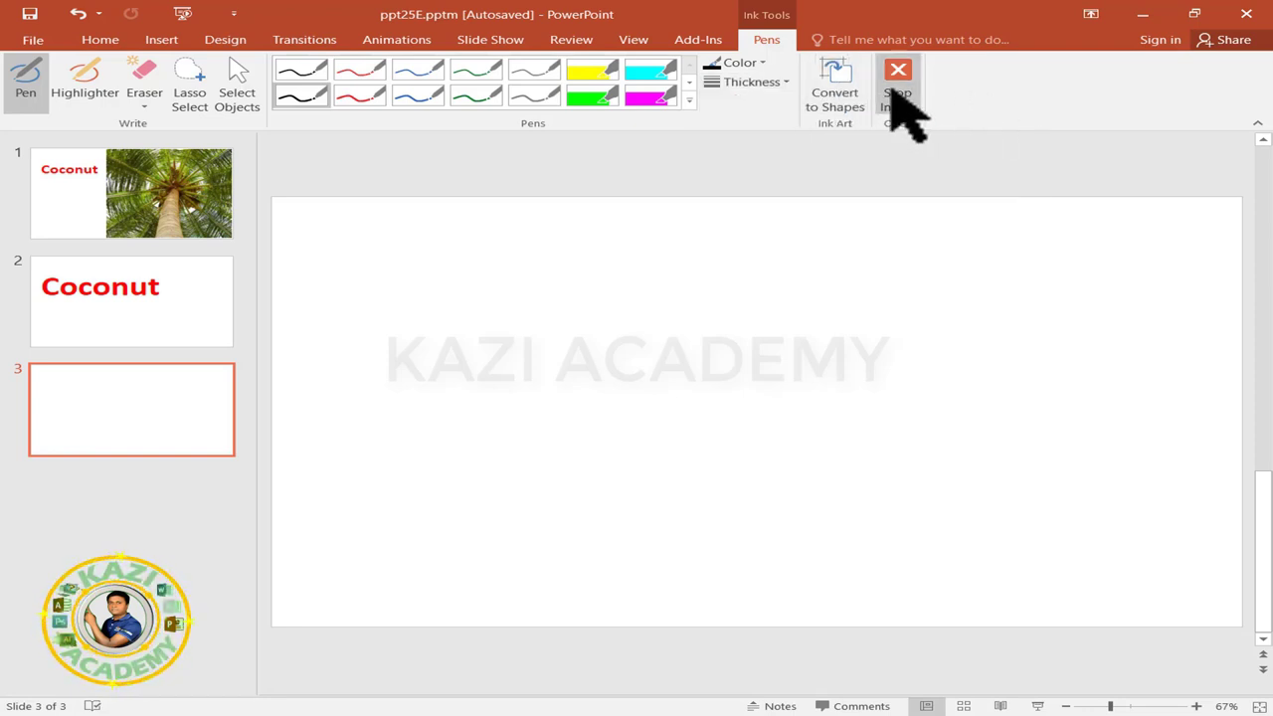
{"action": "left_click", "coordinate": [894, 98]}
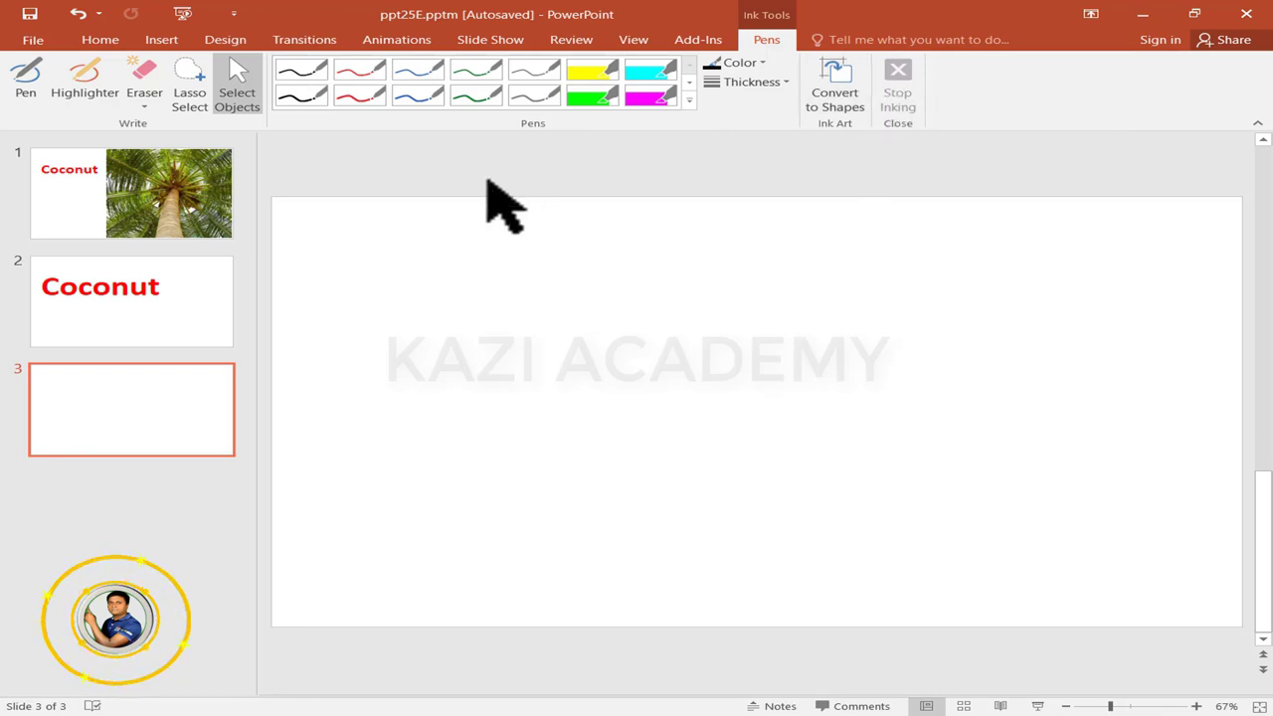
Set the pen to 4½ pt red and draw a rectangle across the middle of slide 3
{"action": "left_click", "coordinate": [22, 74]}
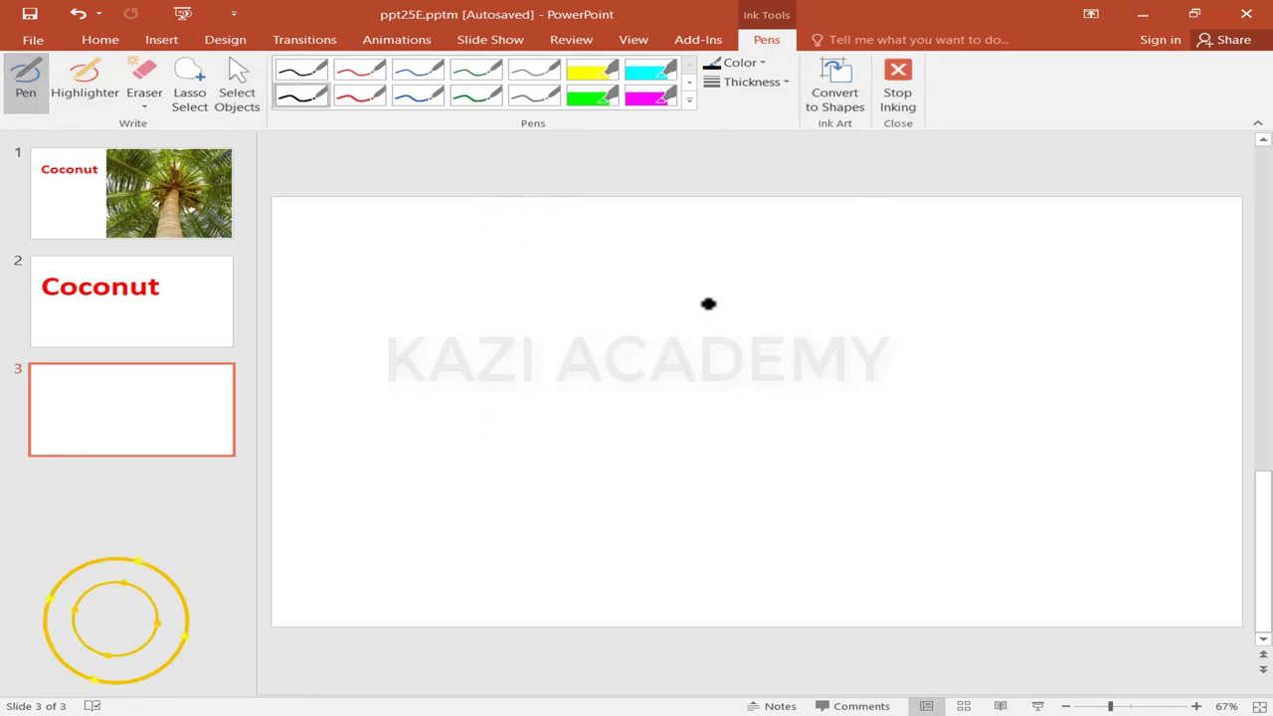
{"action": "left_click", "coordinate": [771, 85]}
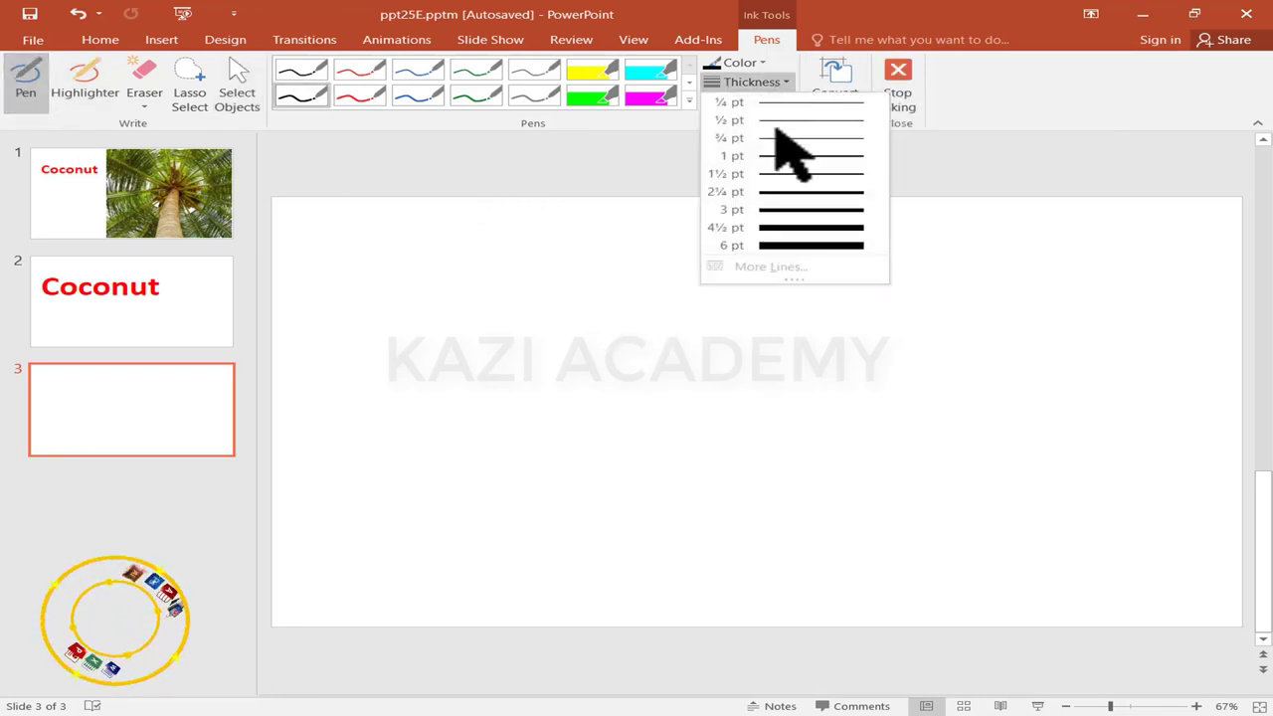
{"action": "left_click", "coordinate": [804, 223]}
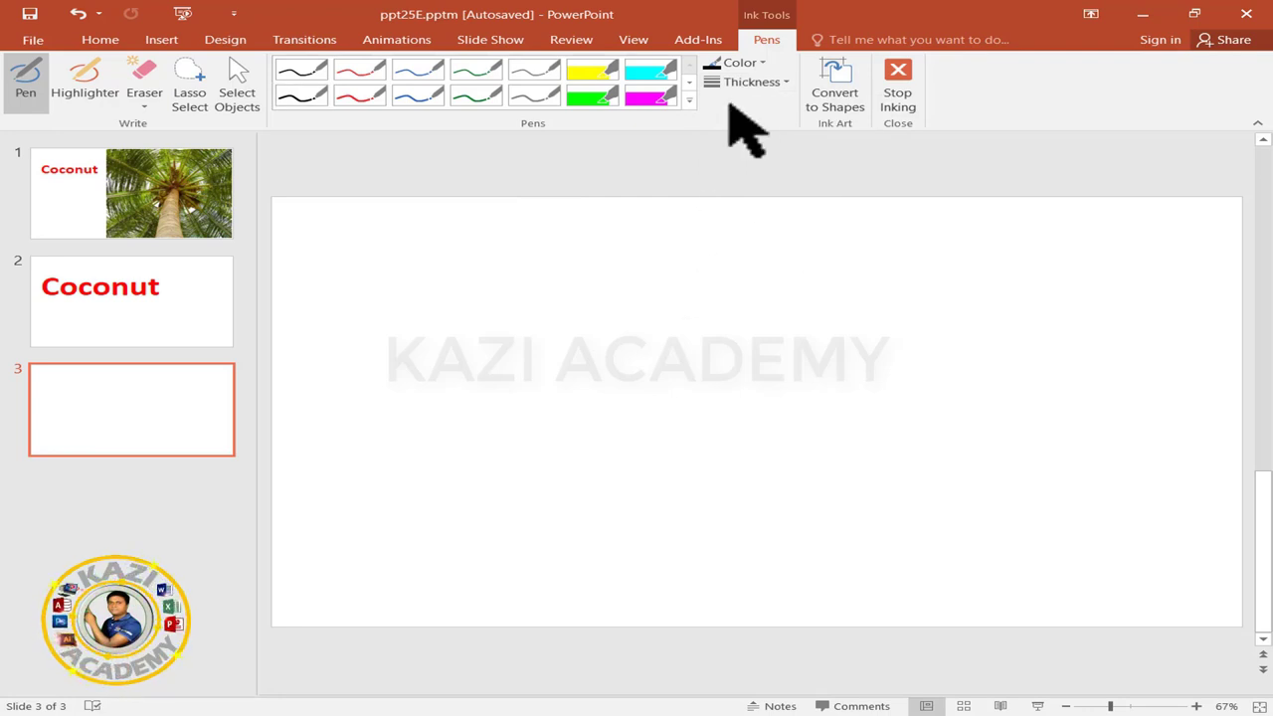
{"action": "left_click", "coordinate": [747, 63]}
{"action": "left_click", "coordinate": [729, 197]}
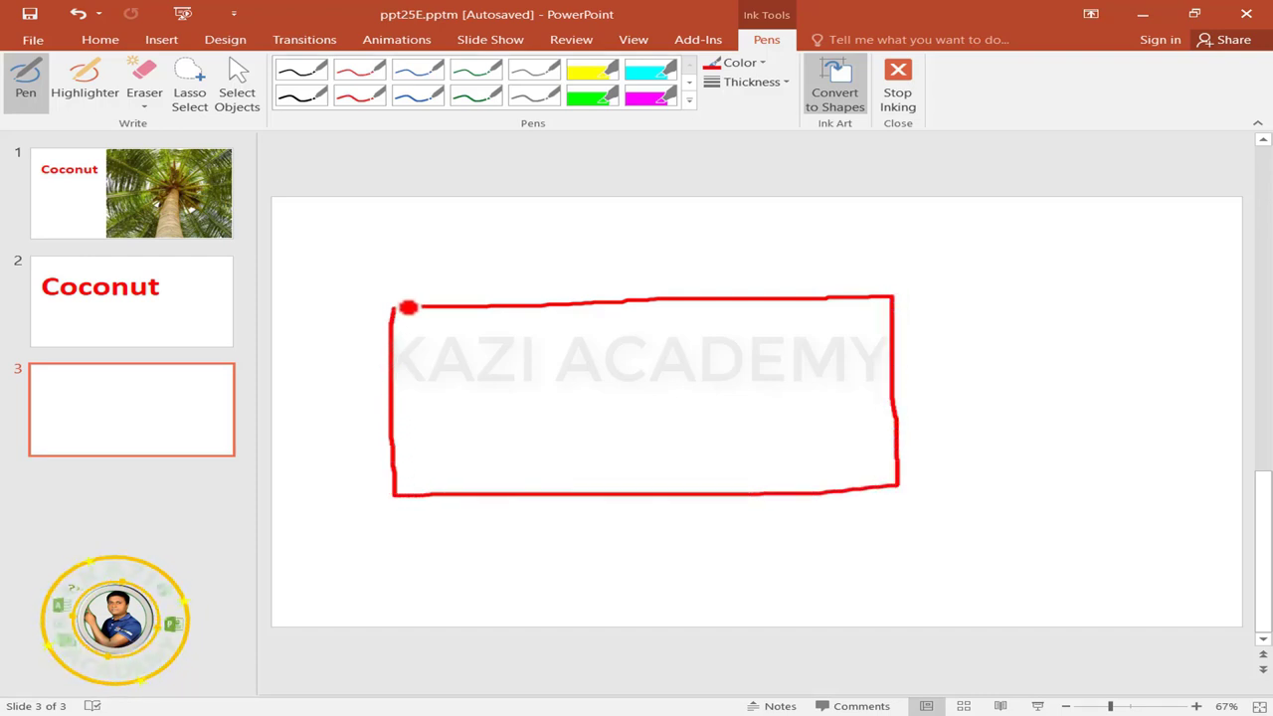
{"action": "left_click_drag", "start_coordinate": [408, 307], "coordinate": [405, 305]}
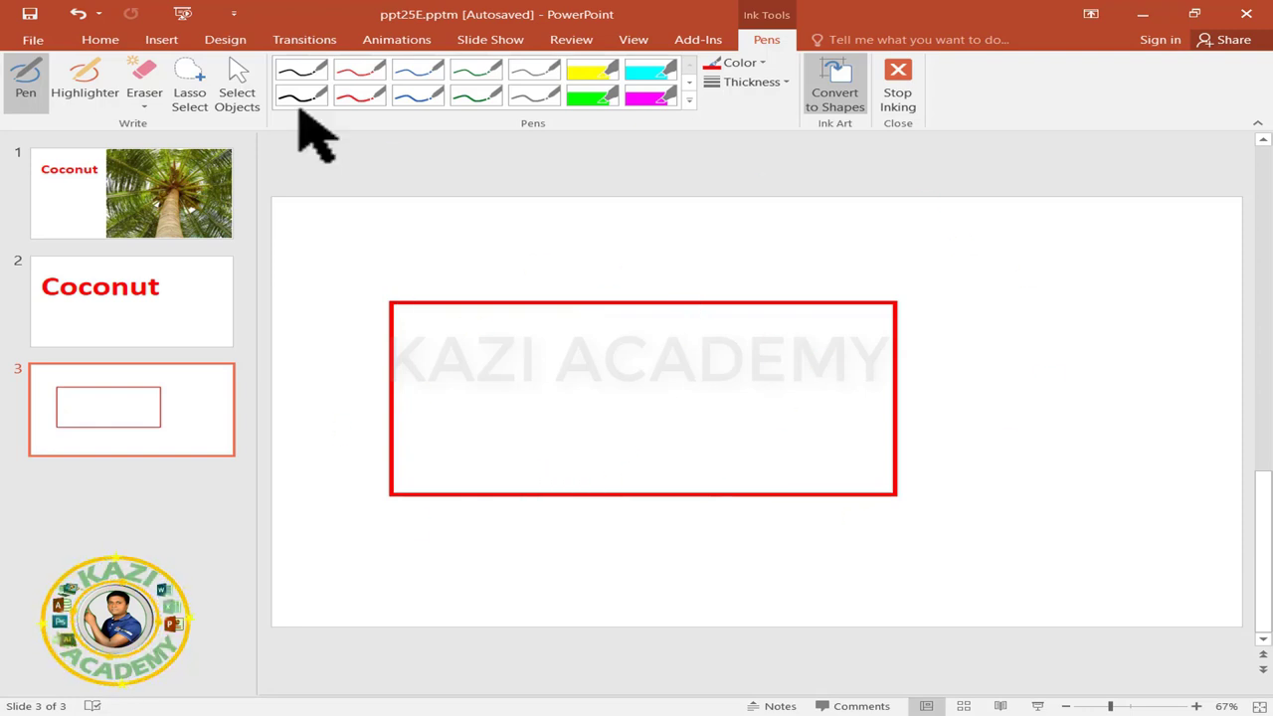
{"action": "left_click", "coordinate": [237, 88]}
Move the red rectangle slightly up and right, keeping its red outline
{"action": "left_click_drag", "start_coordinate": [588, 303], "coordinate": [621, 299]}
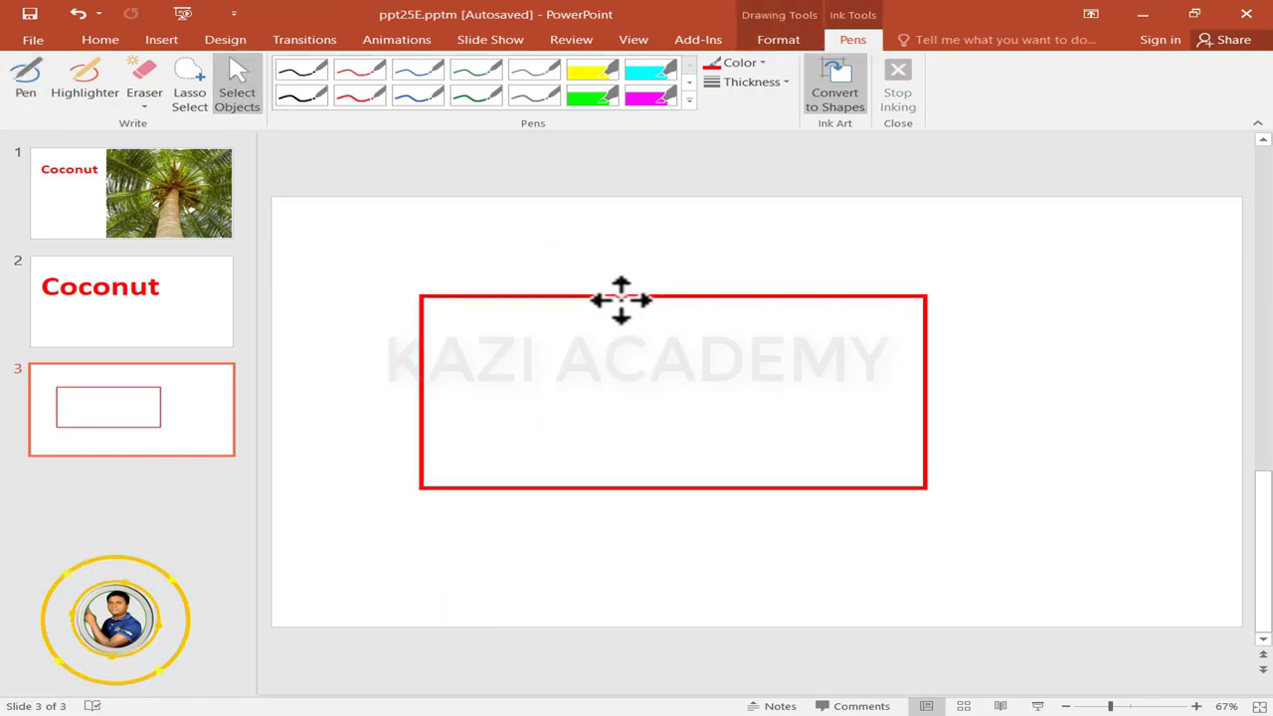
{"action": "left_click", "coordinate": [757, 62]}
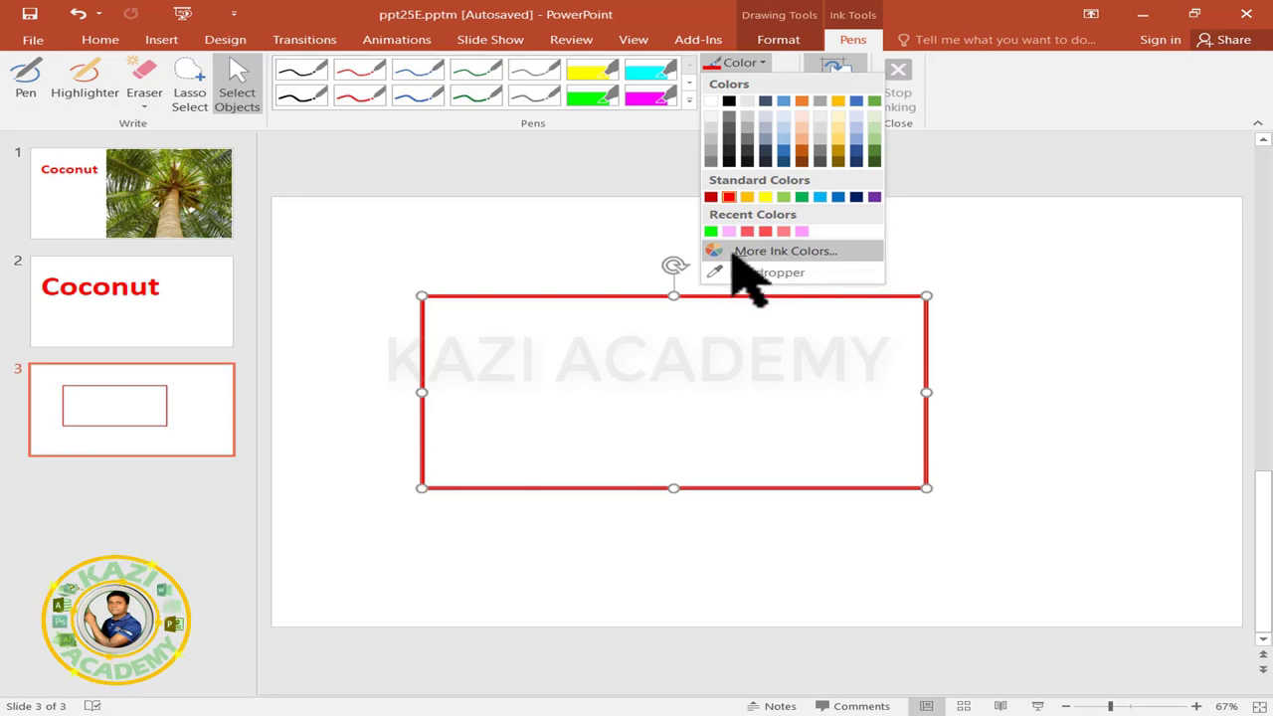
{"action": "left_click", "coordinate": [931, 8]}
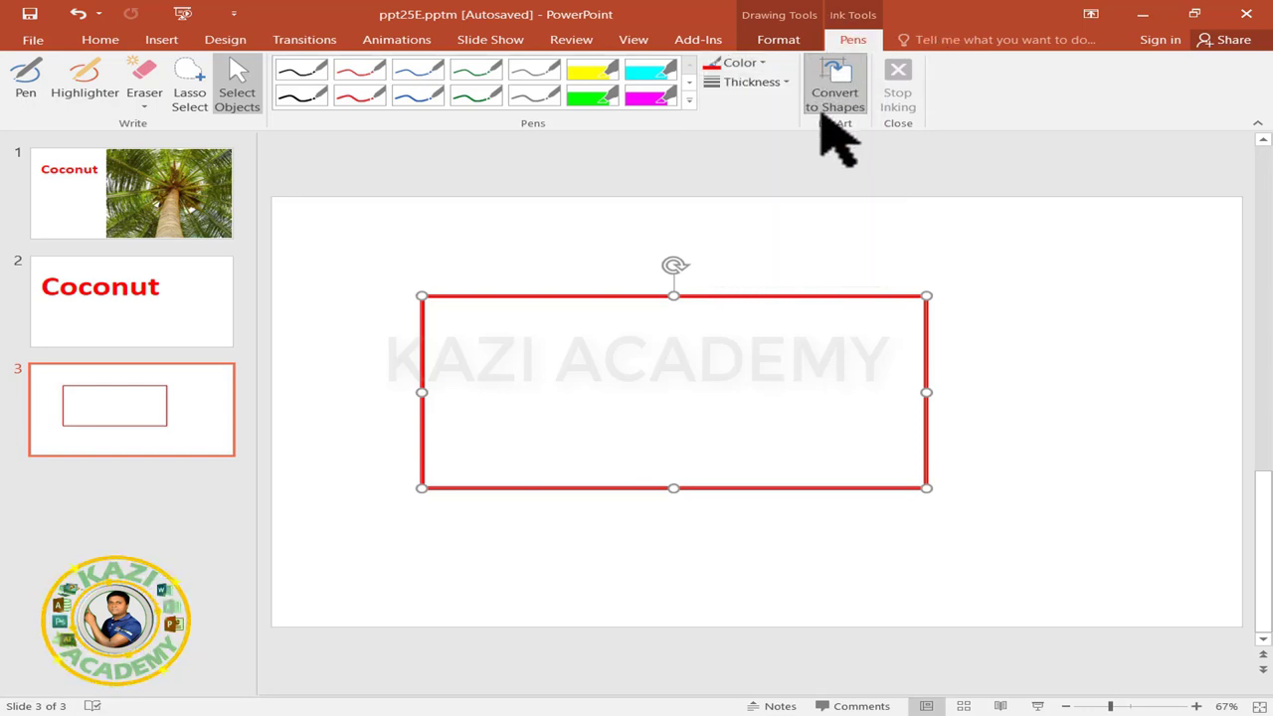
{"action": "left_click", "coordinate": [774, 84]}
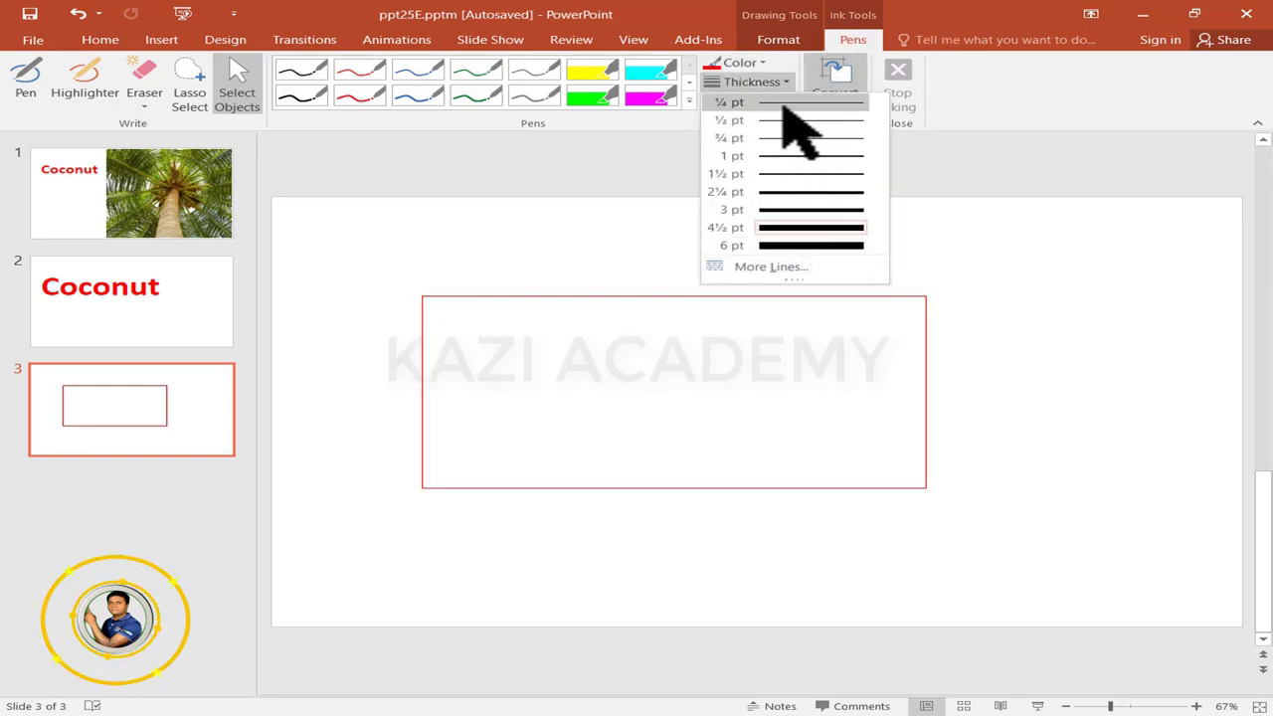
{"action": "left_click", "coordinate": [775, 266]}
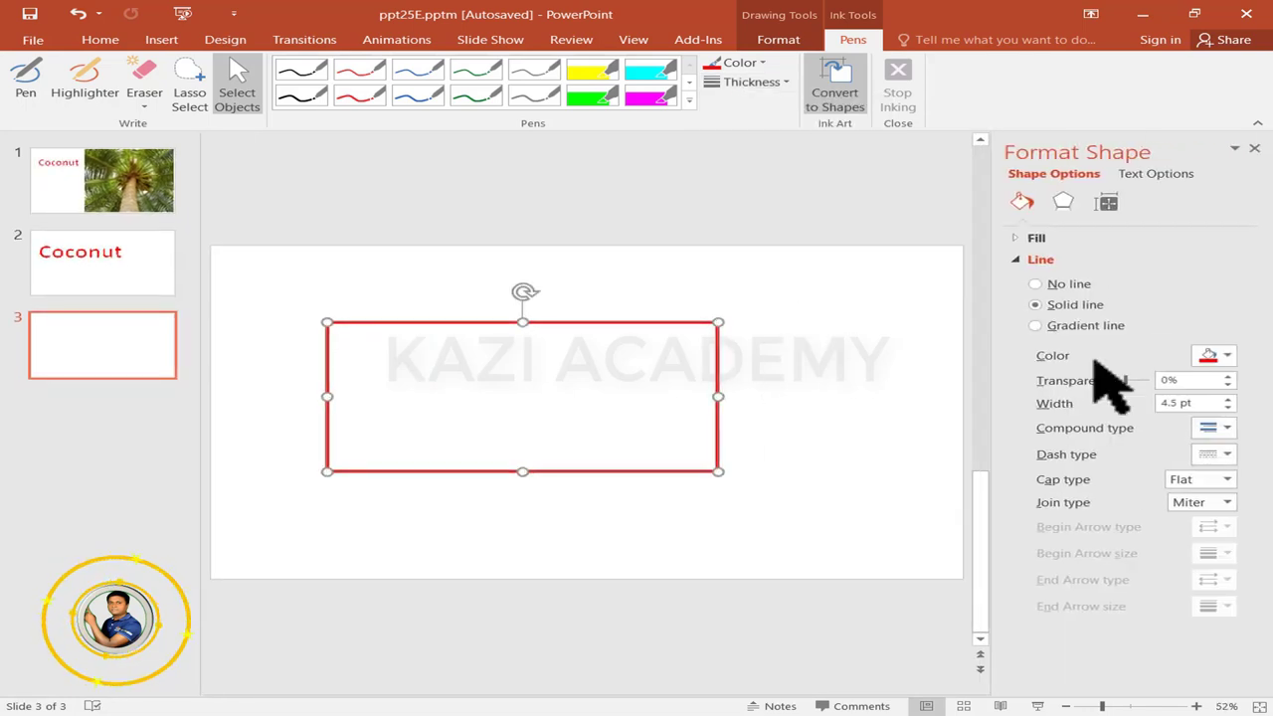
Review the outline's dash, compound, colour, cap and join settings, keeping Flat cap and Miter join
{"action": "left_click", "coordinate": [1225, 455]}
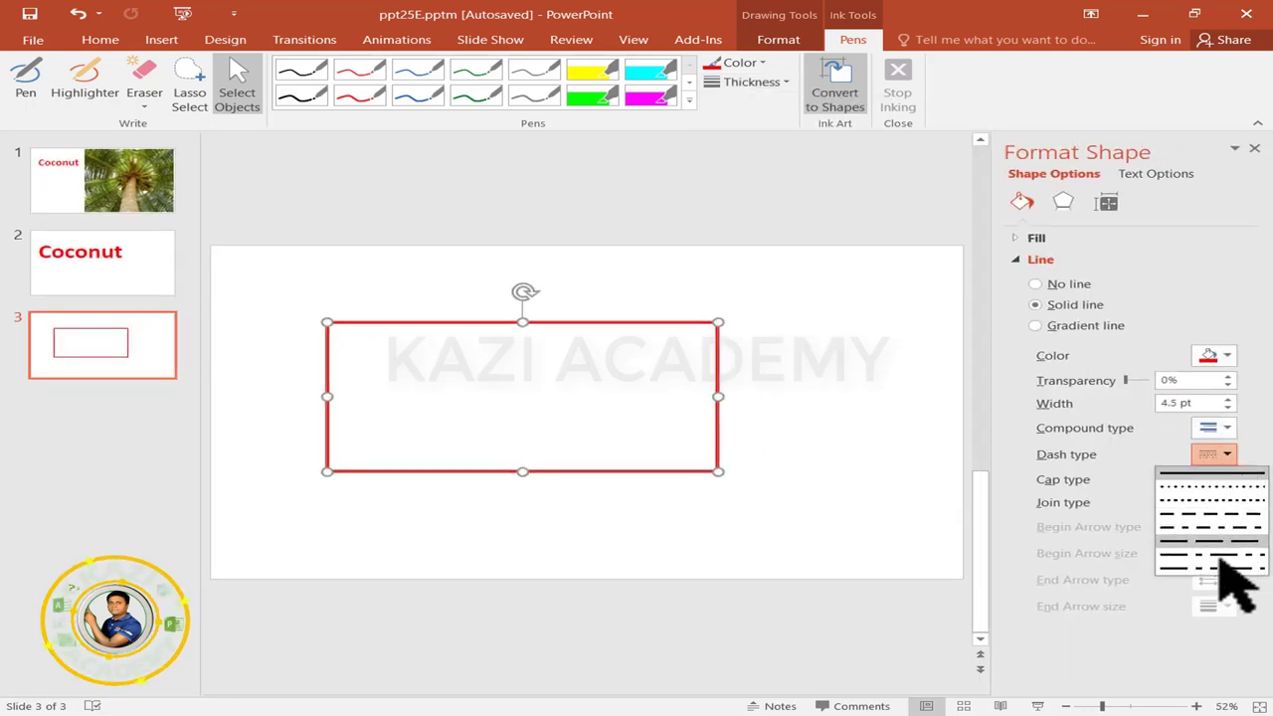
{"action": "left_click", "coordinate": [1226, 428]}
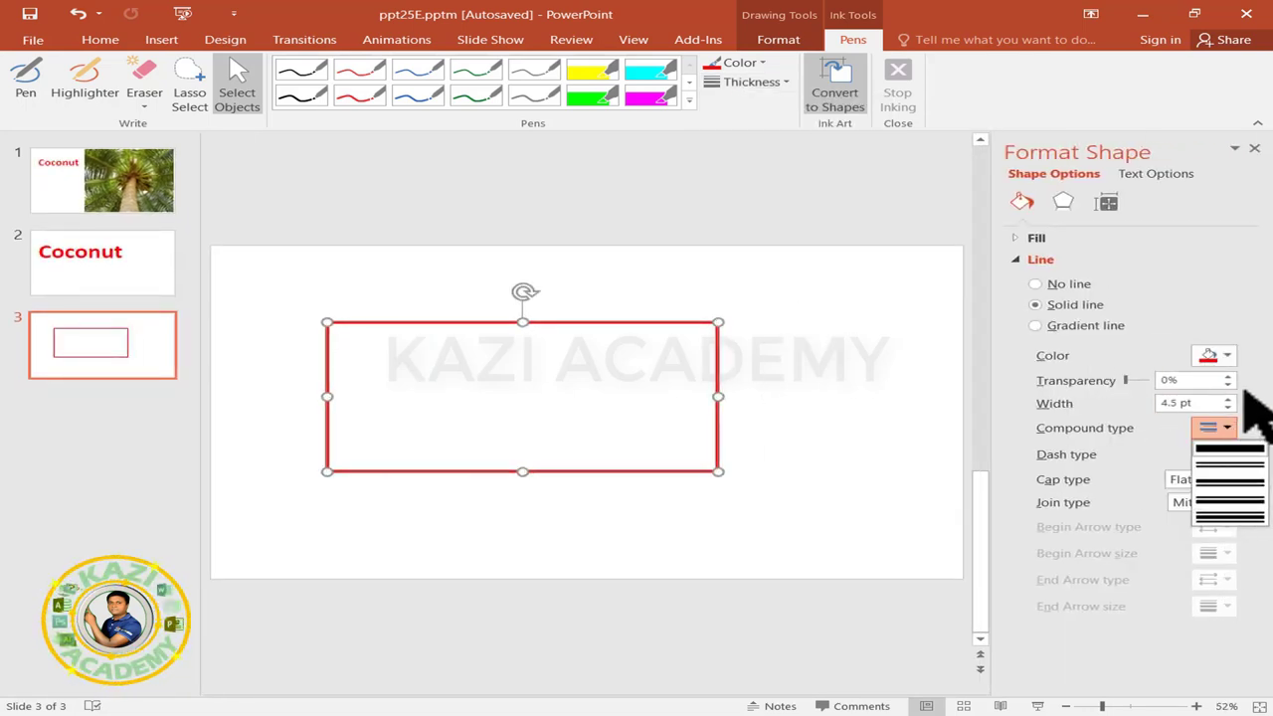
{"action": "left_click", "coordinate": [1229, 356]}
{"action": "left_click", "coordinate": [1229, 356]}
{"action": "left_click", "coordinate": [1044, 386]}
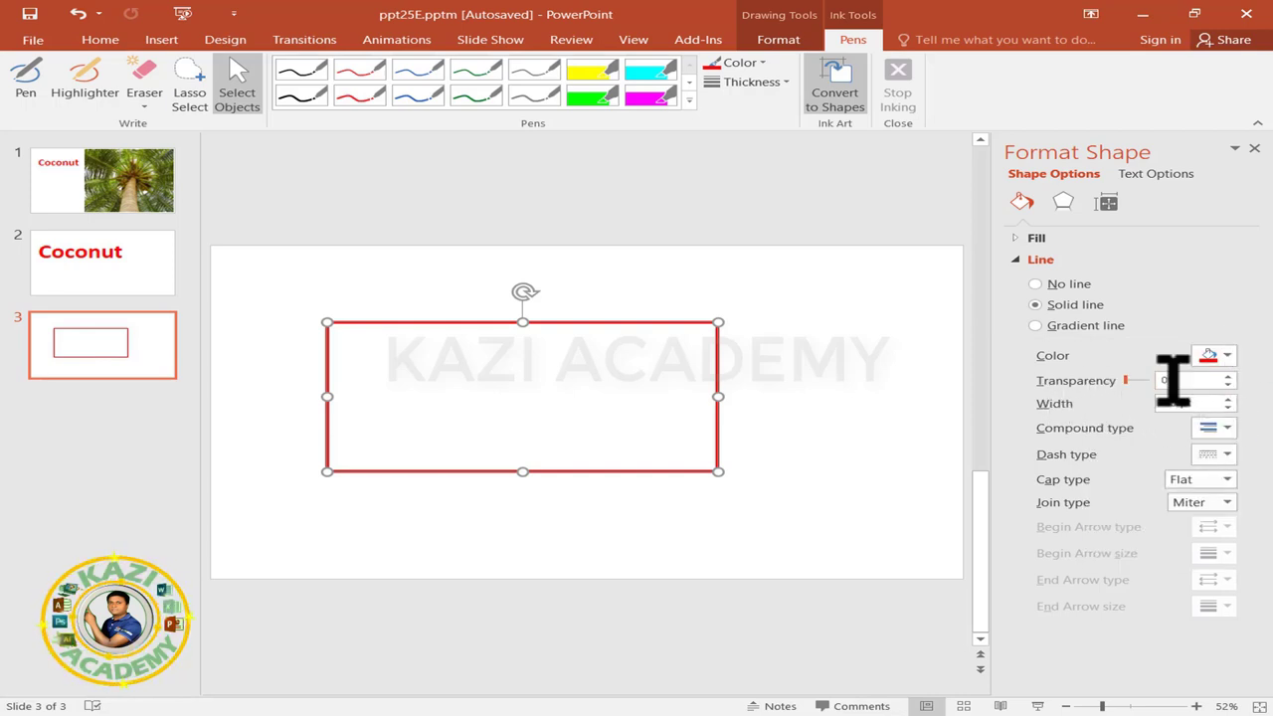
{"action": "left_click", "coordinate": [1227, 479]}
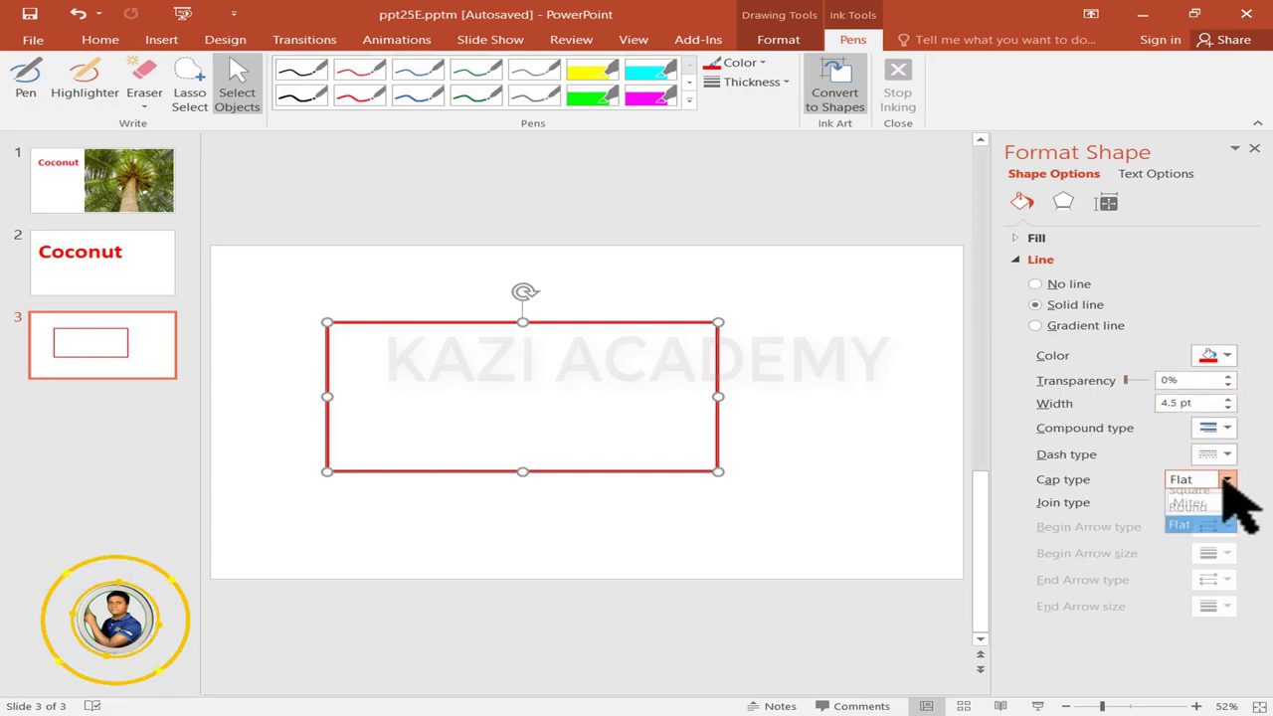
{"action": "left_click", "coordinate": [1199, 537]}
{"action": "left_click", "coordinate": [1227, 503]}
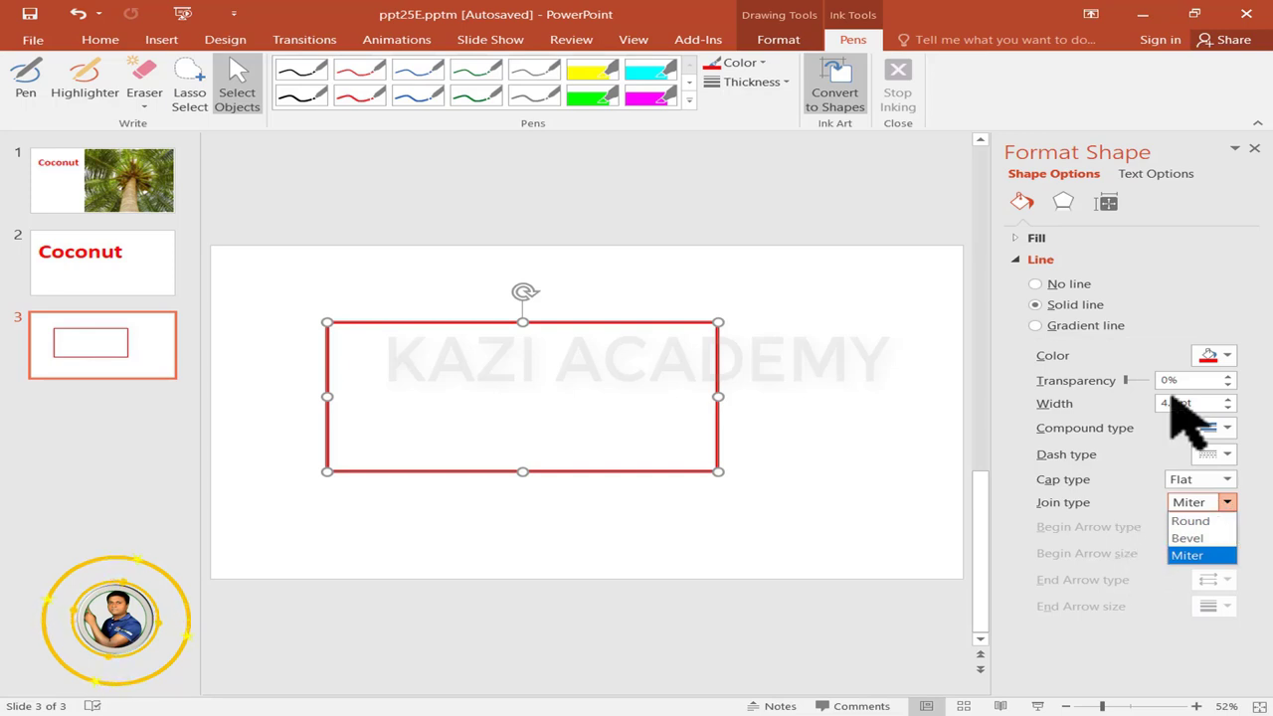
{"action": "left_click", "coordinate": [1179, 320]}
{"action": "left_click", "coordinate": [1063, 202]}
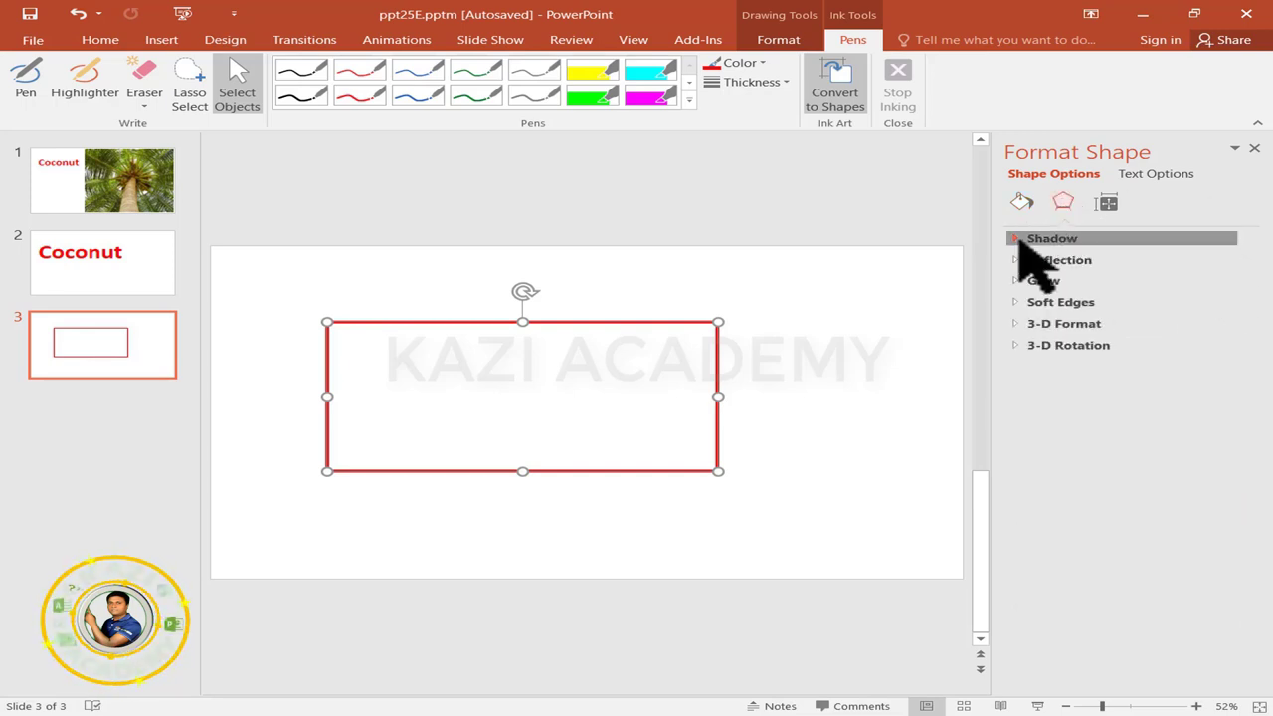
Explore shadow options, then try a reflection on the rectangle and undo it
{"action": "left_click", "coordinate": [1035, 238]}
{"action": "left_click", "coordinate": [1229, 286]}
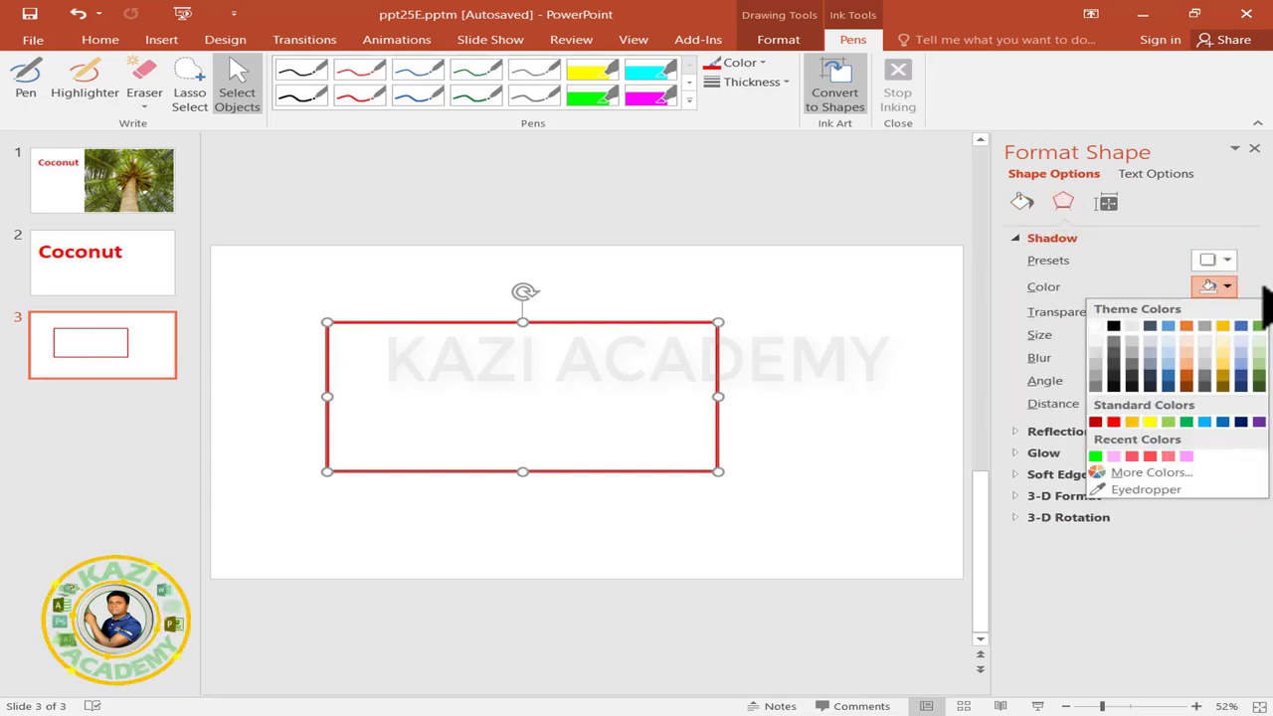
{"action": "left_click", "coordinate": [1220, 261]}
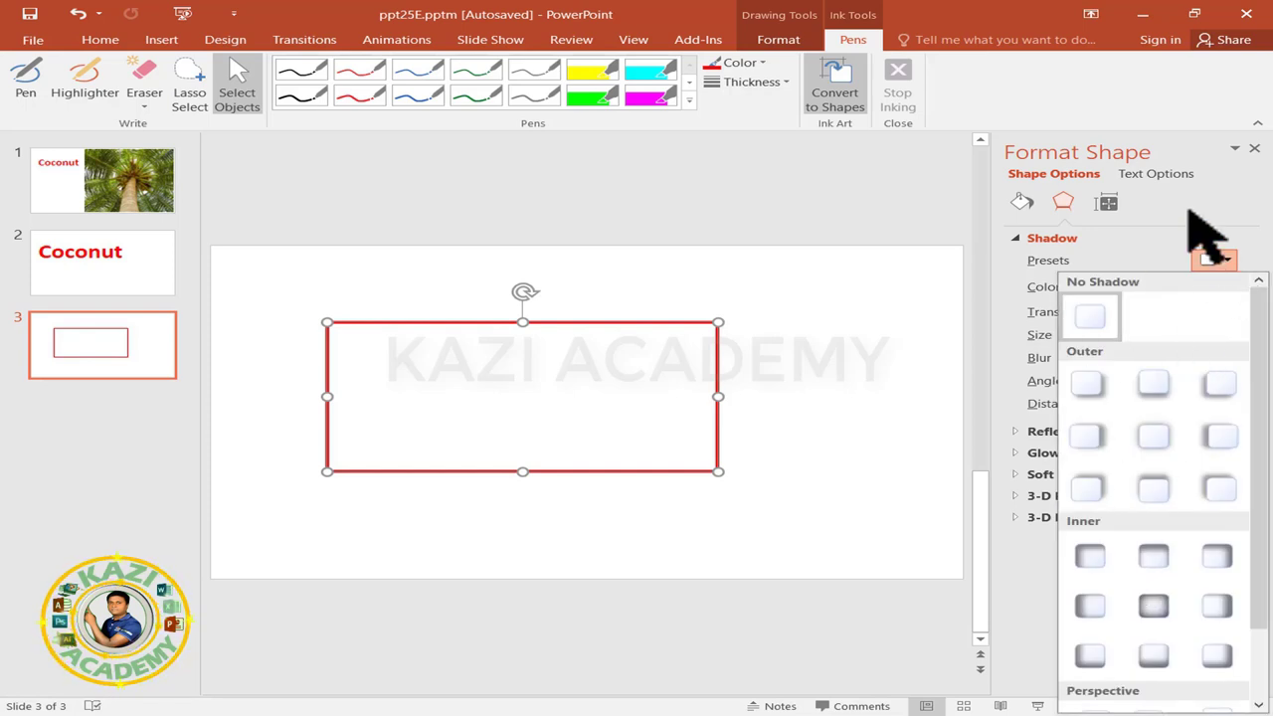
{"action": "left_click", "coordinate": [1207, 259]}
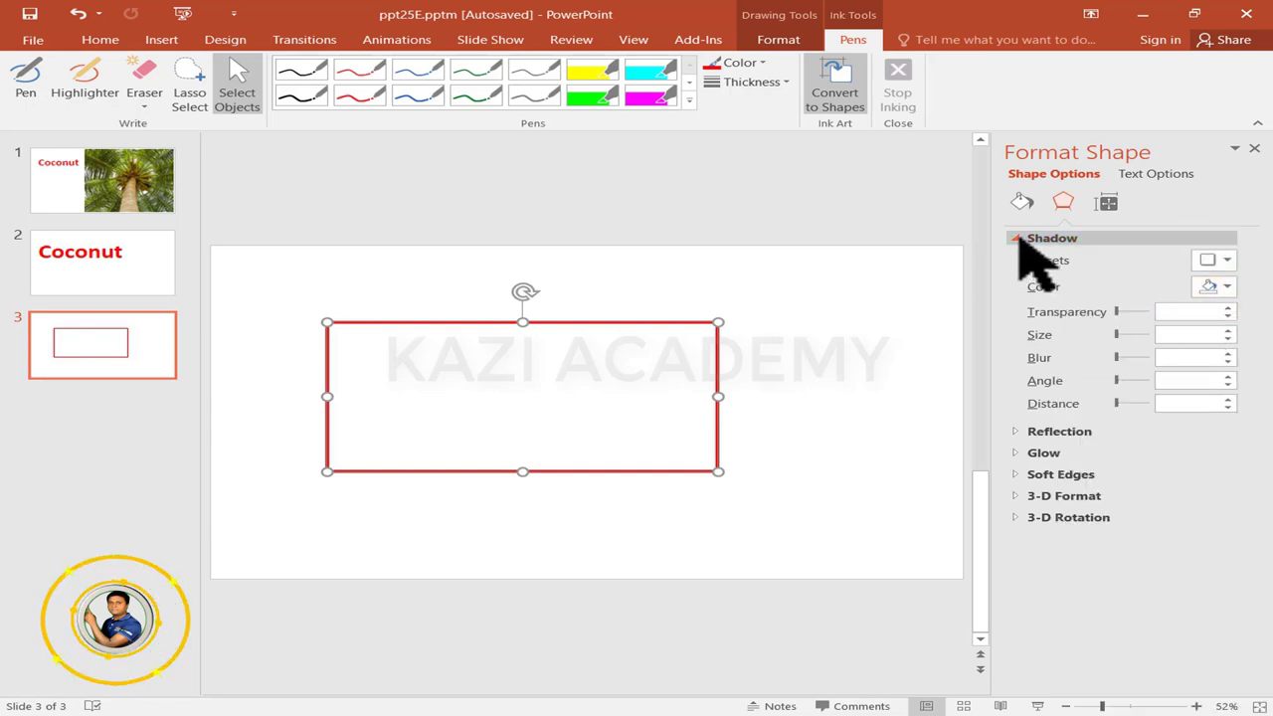
{"action": "left_click", "coordinate": [1016, 430]}
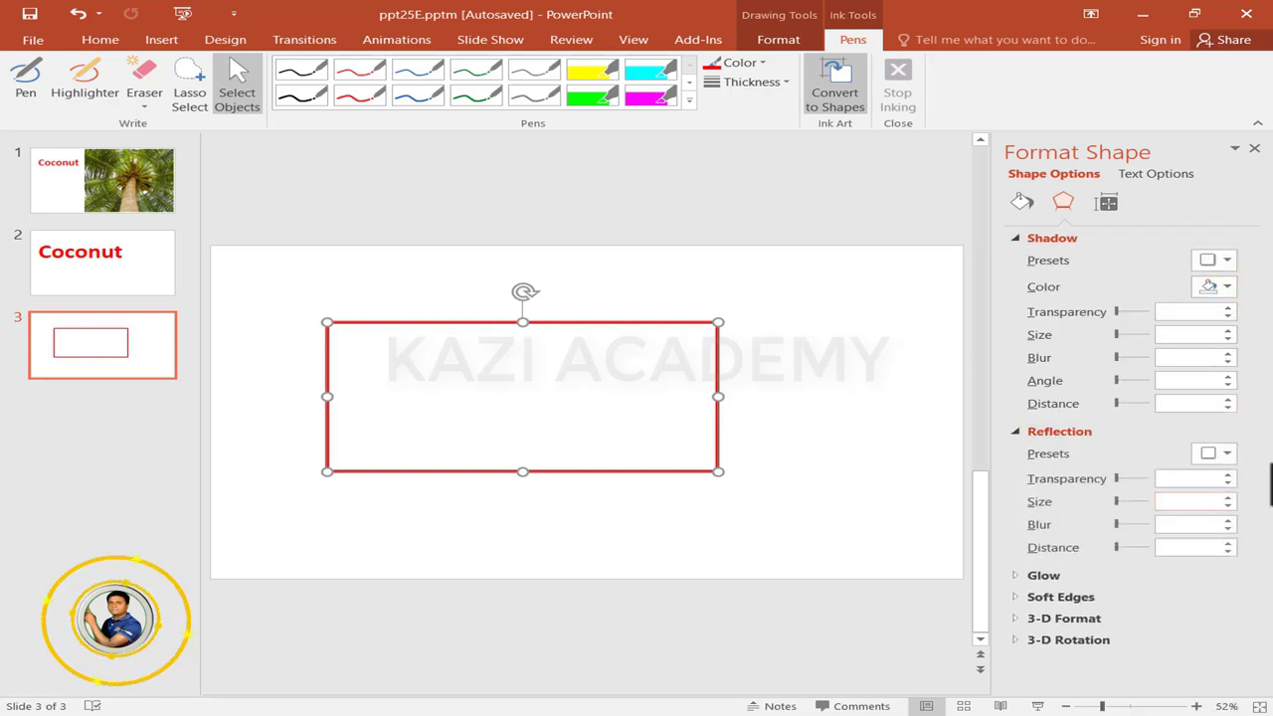
{"action": "left_click", "coordinate": [1233, 451]}
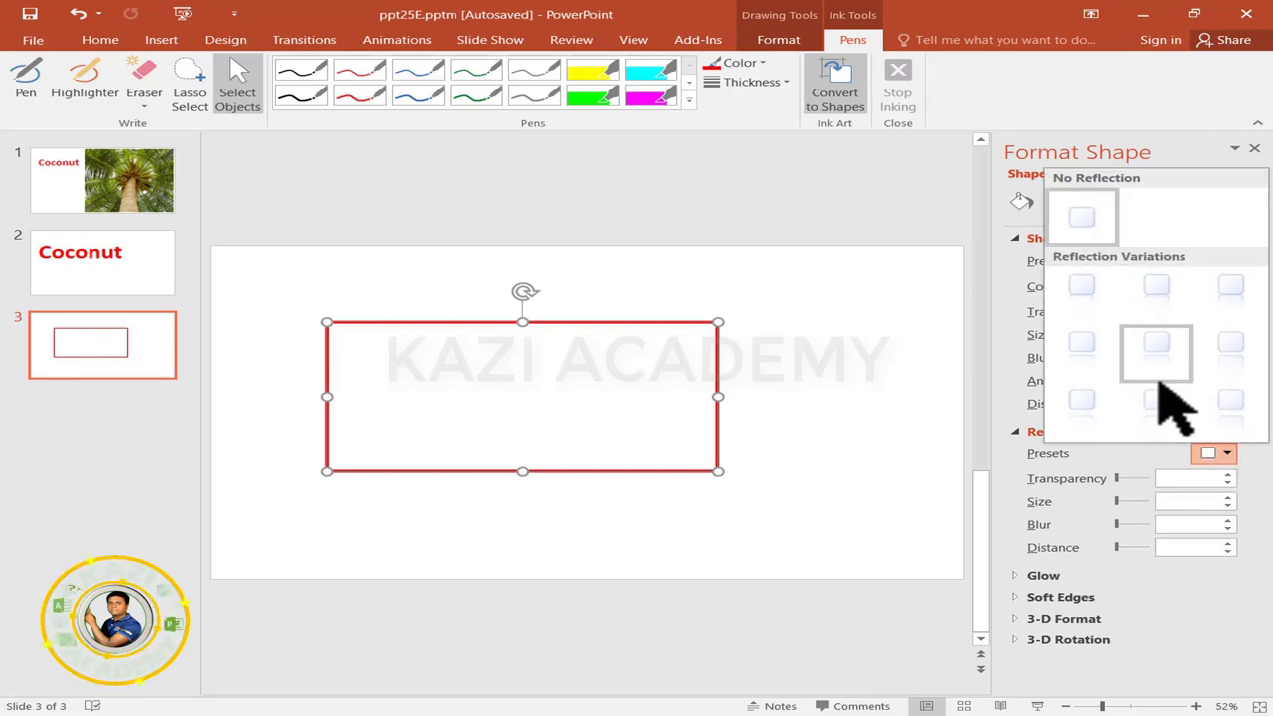
{"action": "left_click", "coordinate": [1161, 343]}
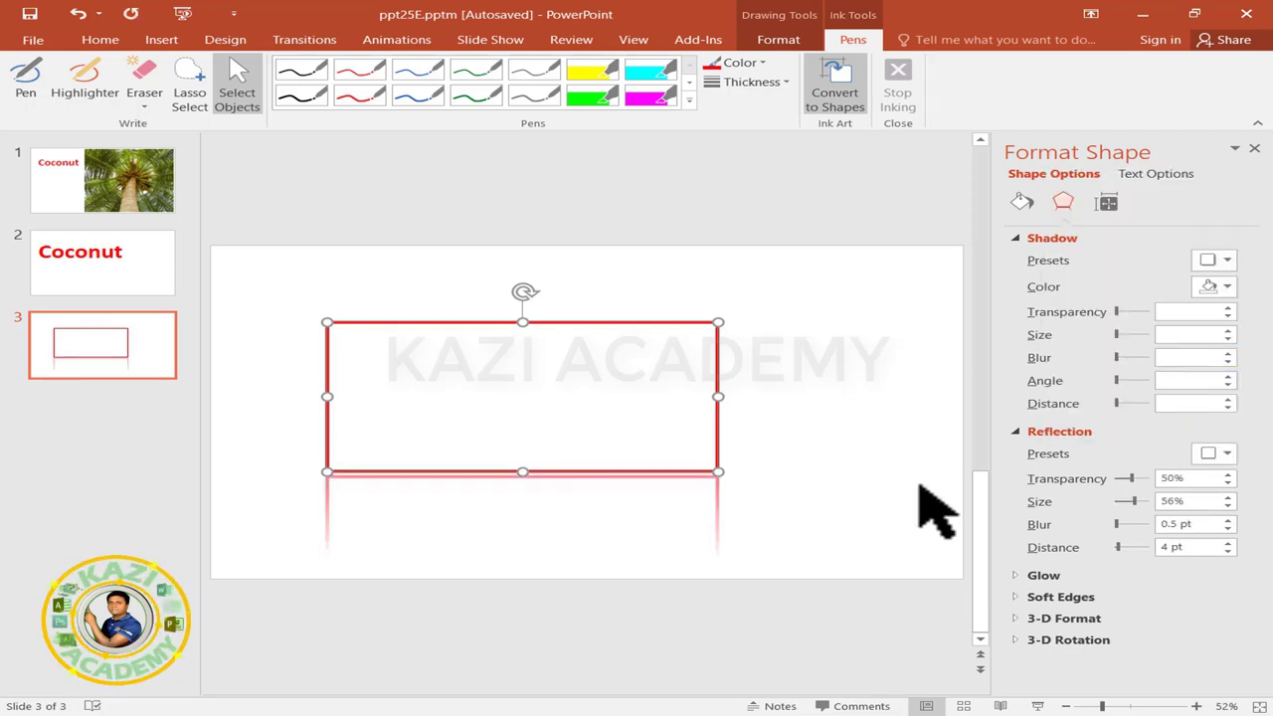
{"action": "key", "text": "ctrl+z"}
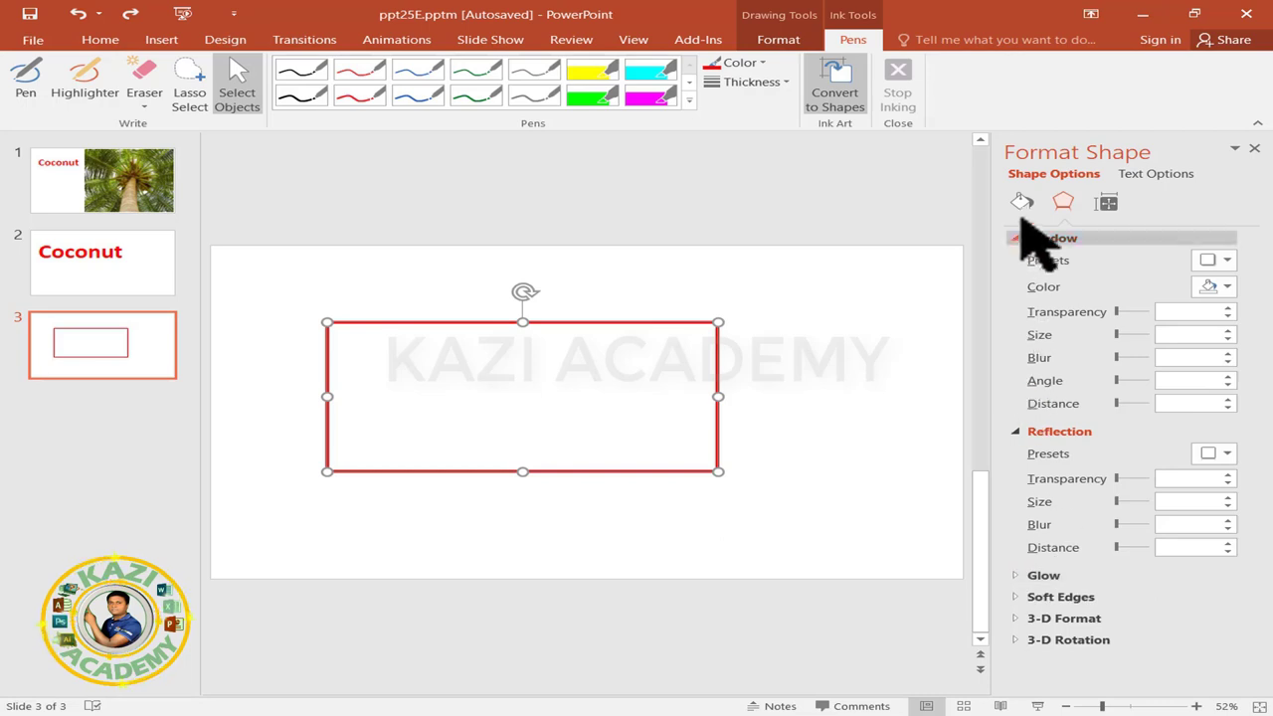
{"action": "left_click", "coordinate": [1017, 238]}
{"action": "left_click", "coordinate": [1017, 259]}
Give the rectangle a yellow glow enlarged to 32 pt at 42% transparency
{"action": "left_click", "coordinate": [1015, 280]}
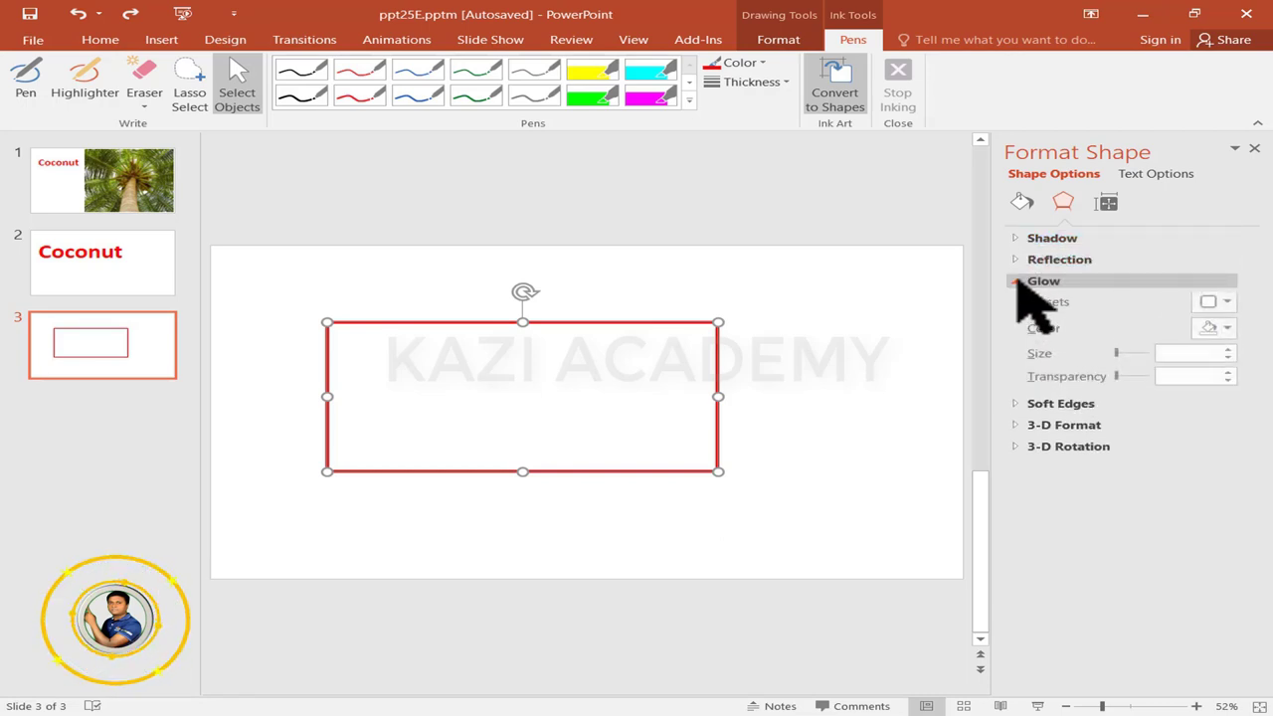
{"action": "left_click", "coordinate": [1218, 303]}
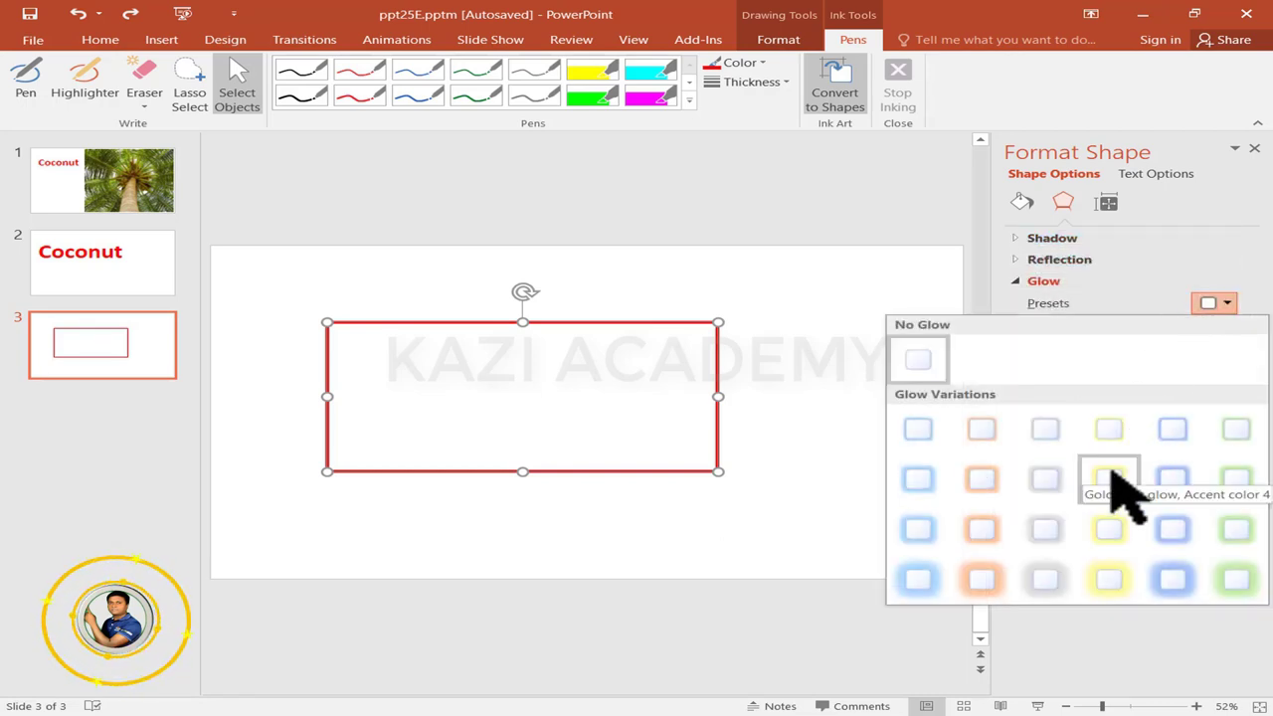
{"action": "left_click", "coordinate": [1109, 479]}
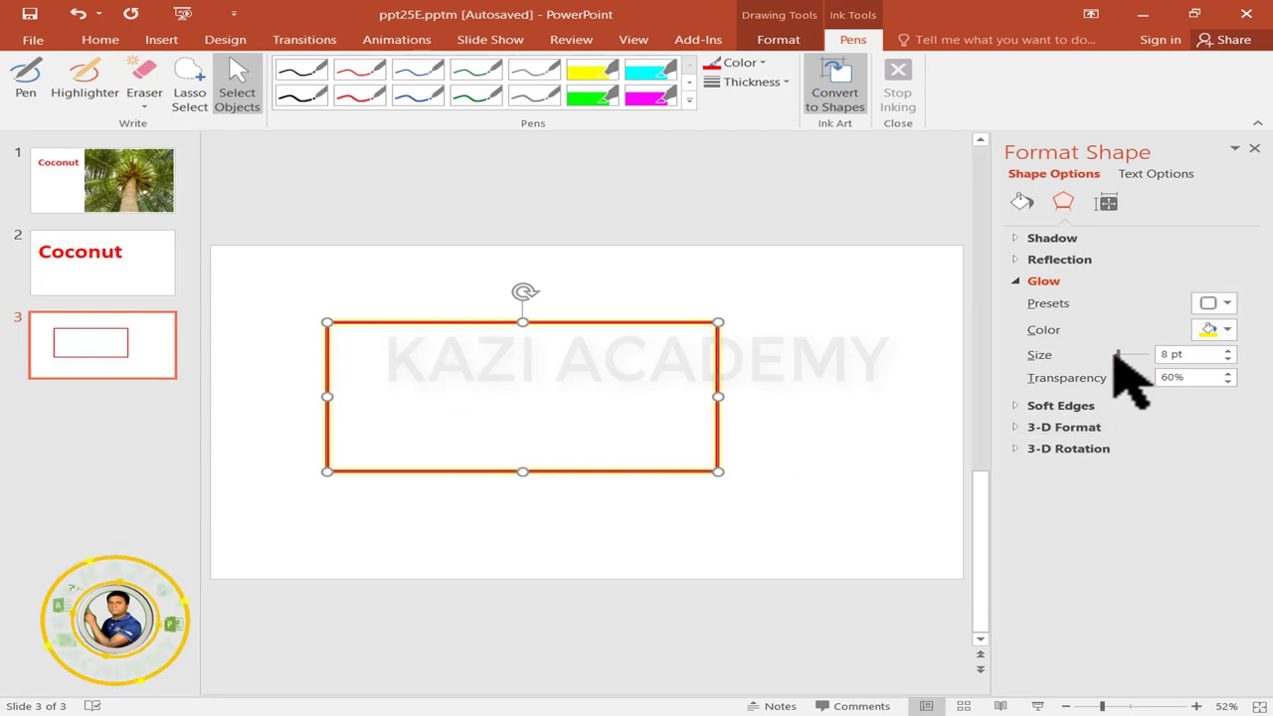
{"action": "mouse_move", "coordinate": [1115, 354]}
{"action": "left_mouse_down"}
{"action": "mouse_move", "coordinate": [1150, 354]}
{"action": "mouse_move", "coordinate": [1030, 378]}
{"action": "mouse_move", "coordinate": [1150, 378]}
{"action": "mouse_move", "coordinate": [1129, 378]}
{"action": "left_mouse_up"}
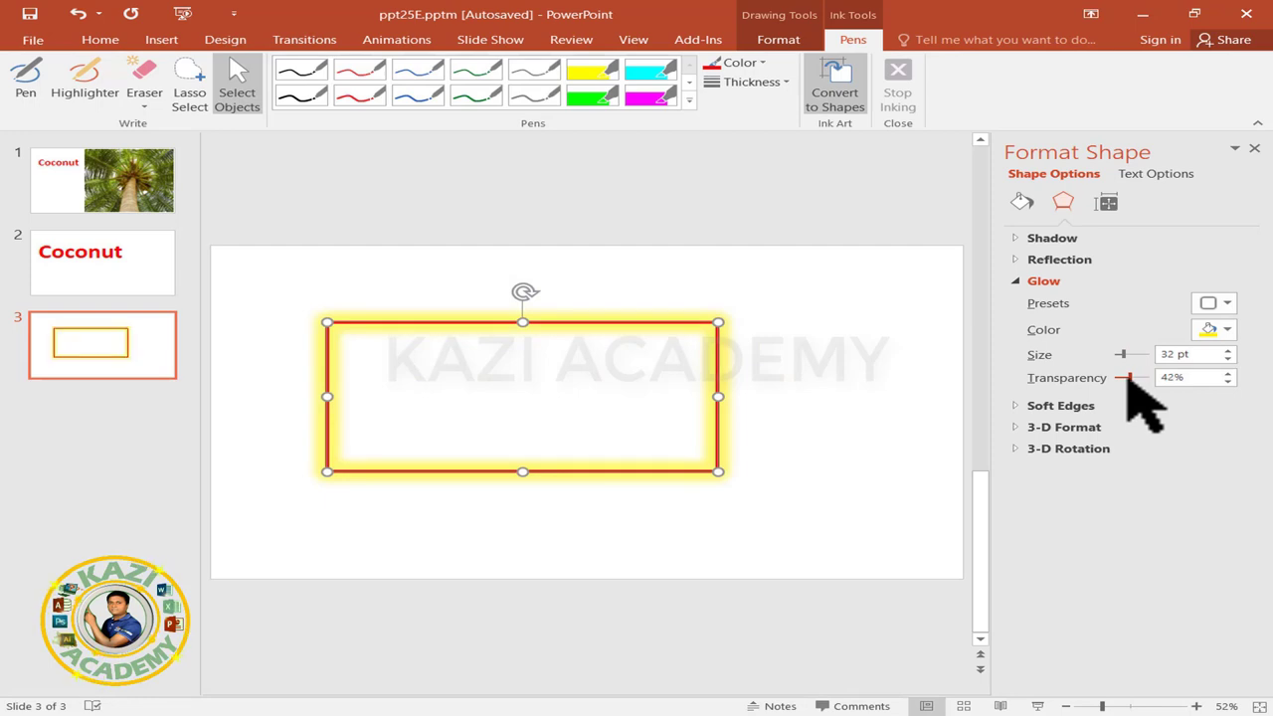
{"action": "left_click", "coordinate": [1012, 283]}
Collapse Glow and look through the Soft Edges presets without changing them
{"action": "left_click", "coordinate": [1012, 284]}
{"action": "left_click", "coordinate": [1012, 287]}
{"action": "left_click", "coordinate": [1019, 302]}
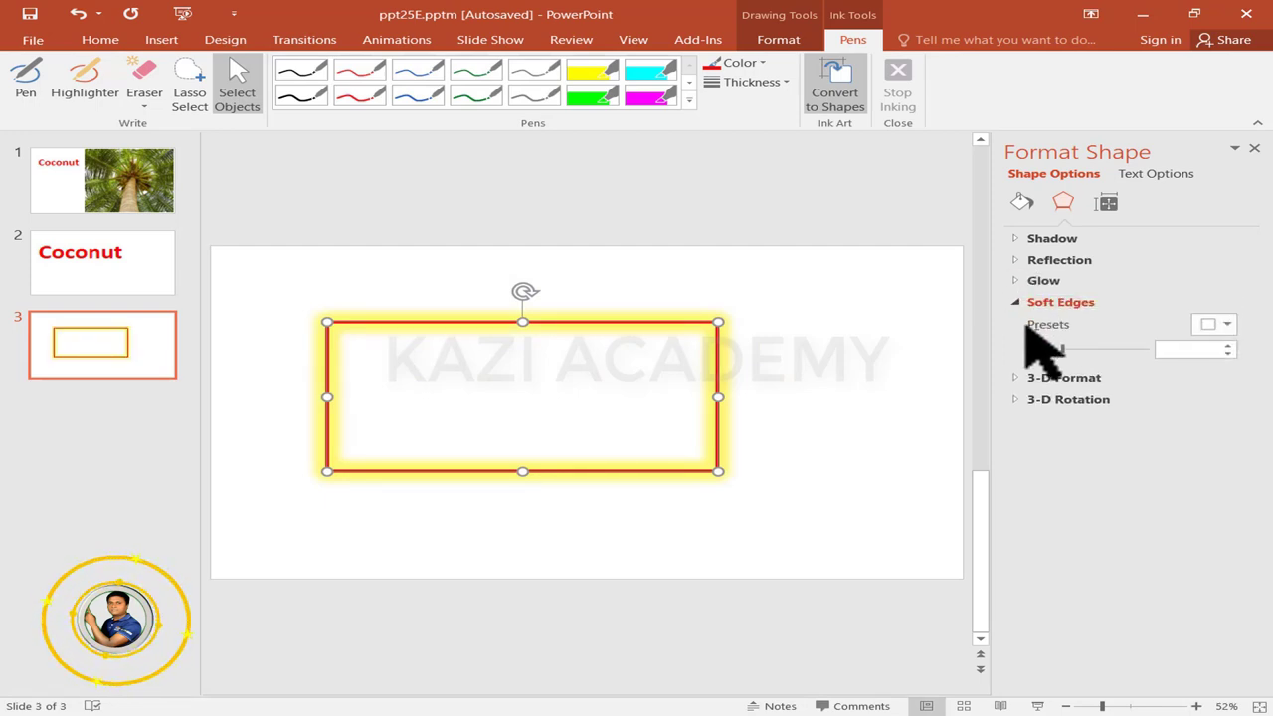
{"action": "left_click", "coordinate": [1226, 324]}
{"action": "left_click", "coordinate": [1233, 453]}
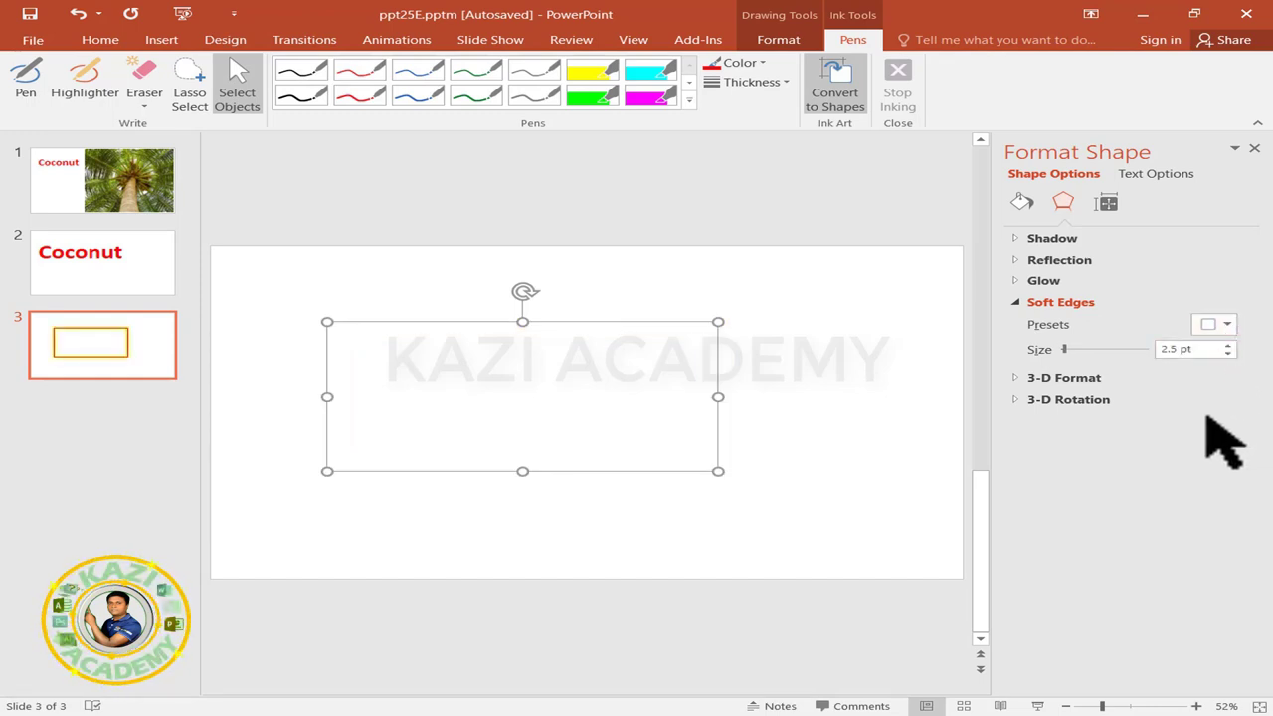
Add 6 pt top and bottom bevels, a red 6 pt depth and a 1 pt contour
{"action": "left_click", "coordinate": [1014, 378]}
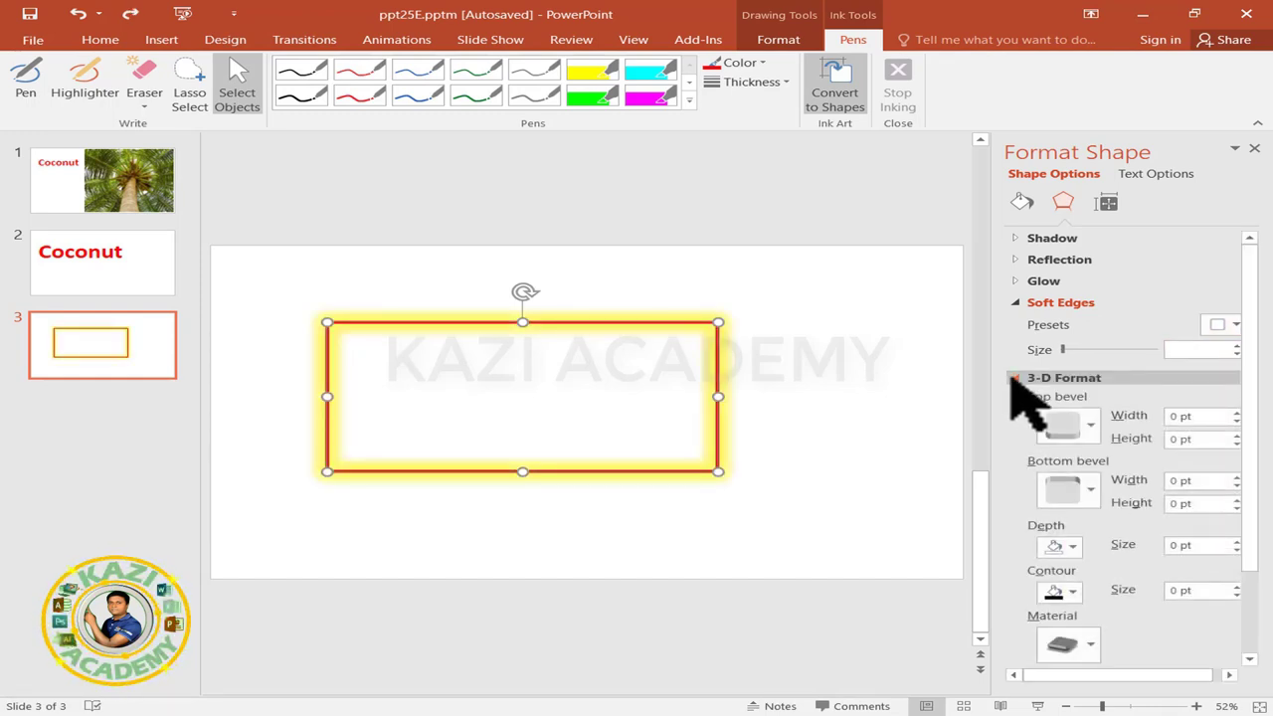
{"action": "left_click", "coordinate": [1088, 425]}
{"action": "left_click", "coordinate": [1045, 568]}
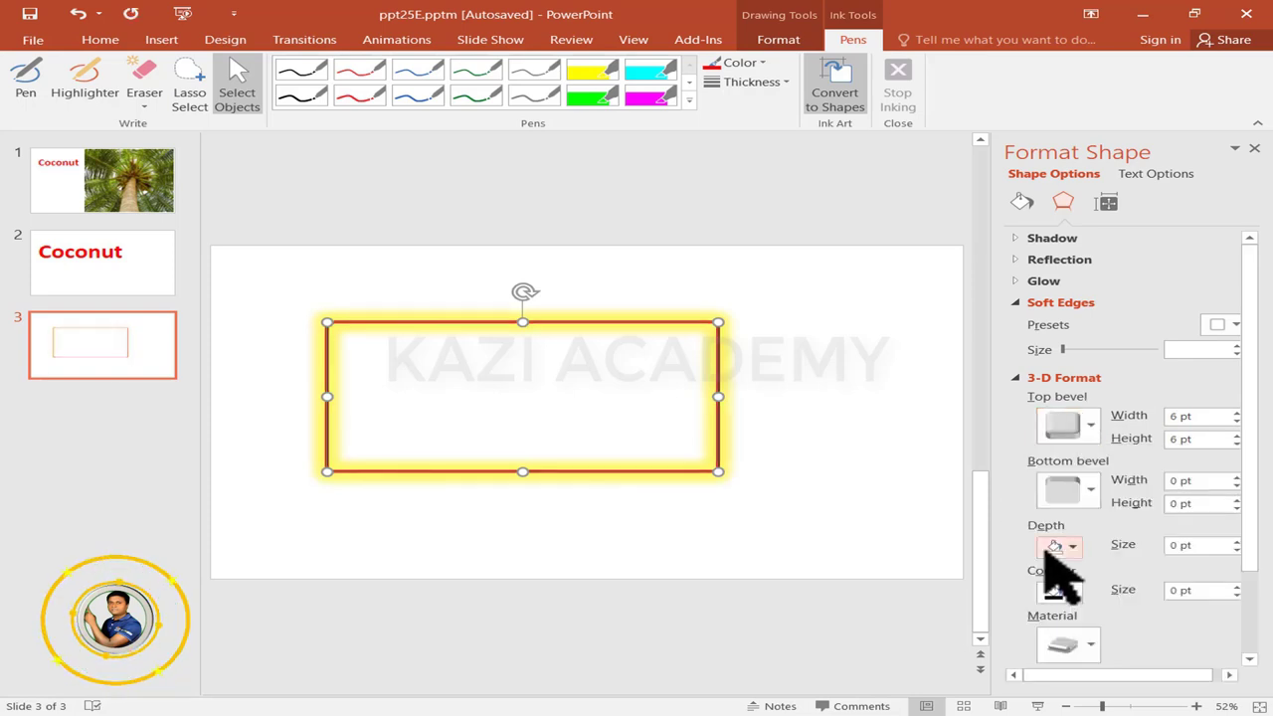
{"action": "left_click", "coordinate": [1092, 488]}
{"action": "left_click", "coordinate": [1049, 400]}
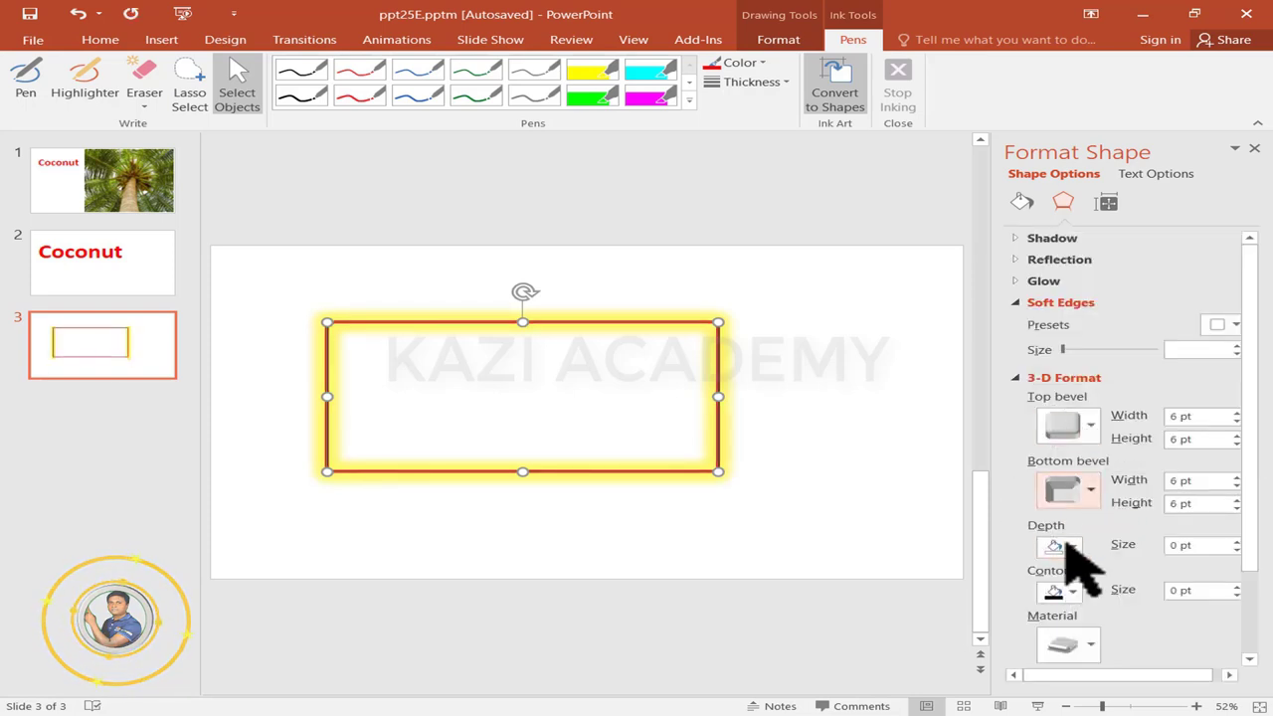
{"action": "left_click", "coordinate": [1069, 547]}
{"action": "left_click", "coordinate": [1082, 478]}
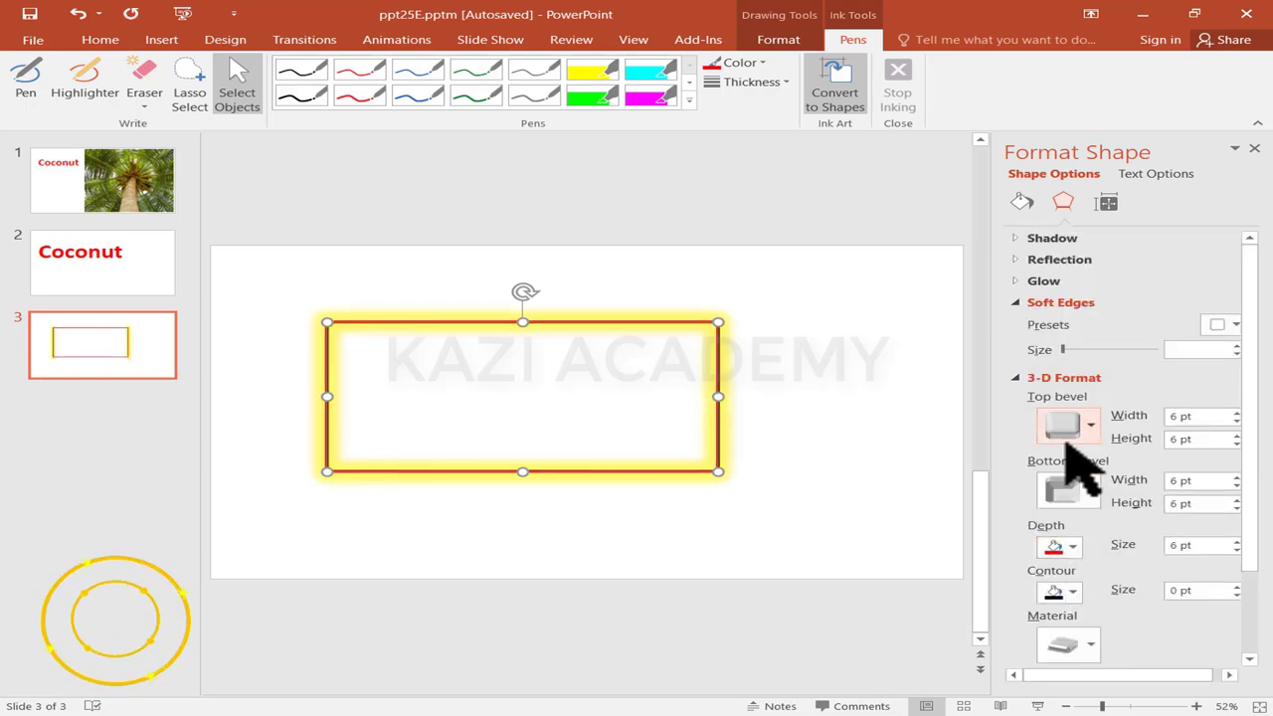
{"action": "left_click", "coordinate": [1074, 591]}
{"action": "left_click", "coordinate": [1046, 409]}
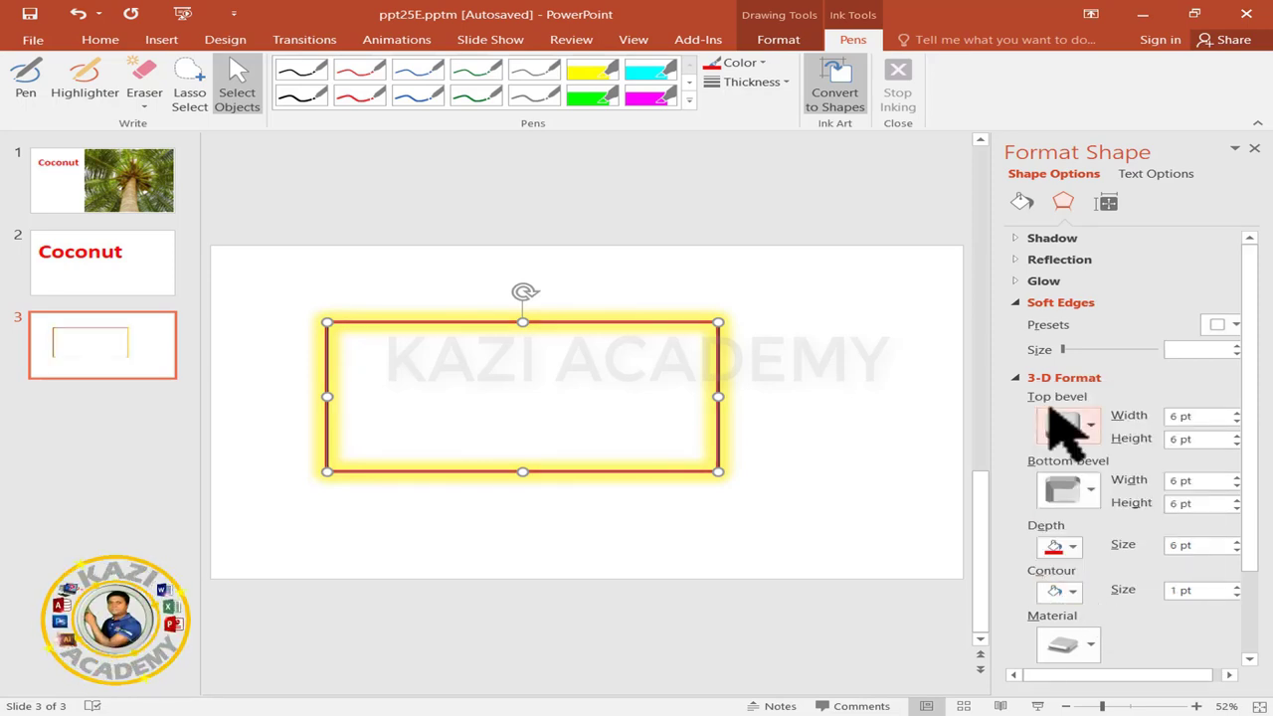
Try several special-effect materials and settle on Wireframe
{"action": "left_click", "coordinate": [1086, 645]}
{"action": "left_click", "coordinate": [1056, 529]}
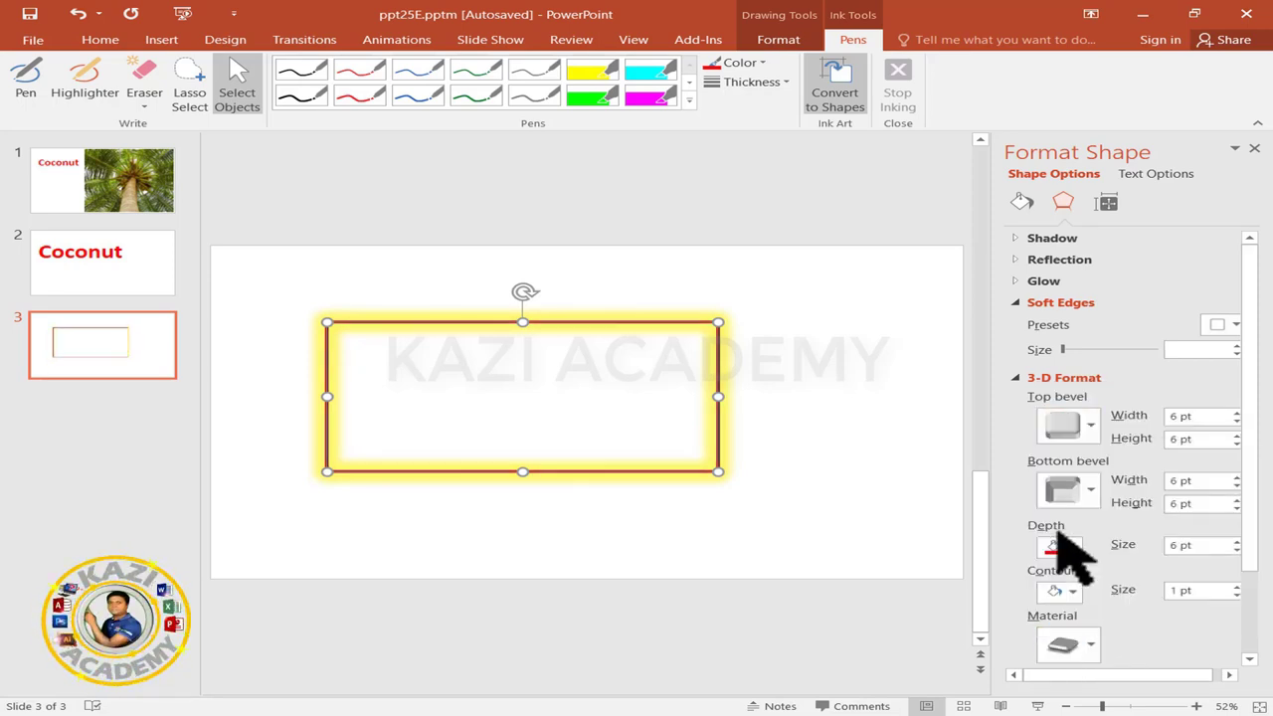
{"action": "left_click", "coordinate": [1090, 646]}
{"action": "left_click", "coordinate": [1170, 542]}
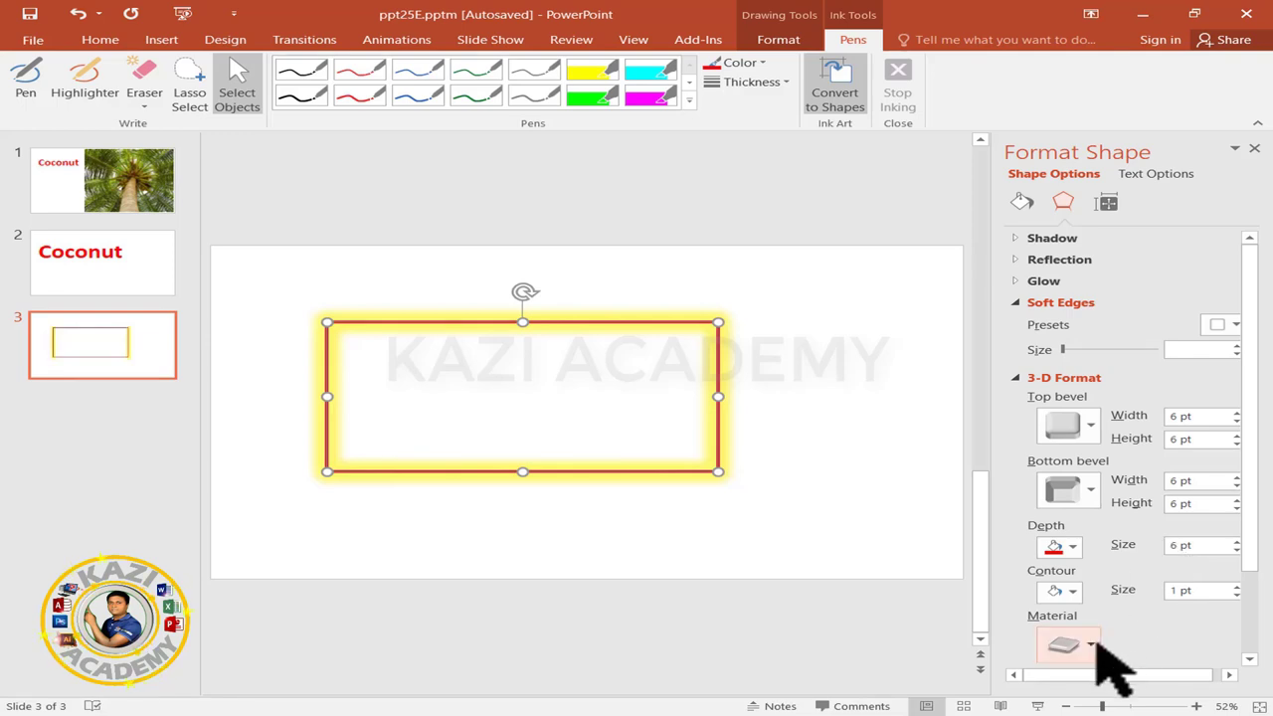
{"action": "left_click", "coordinate": [1092, 646]}
{"action": "left_click", "coordinate": [1250, 542]}
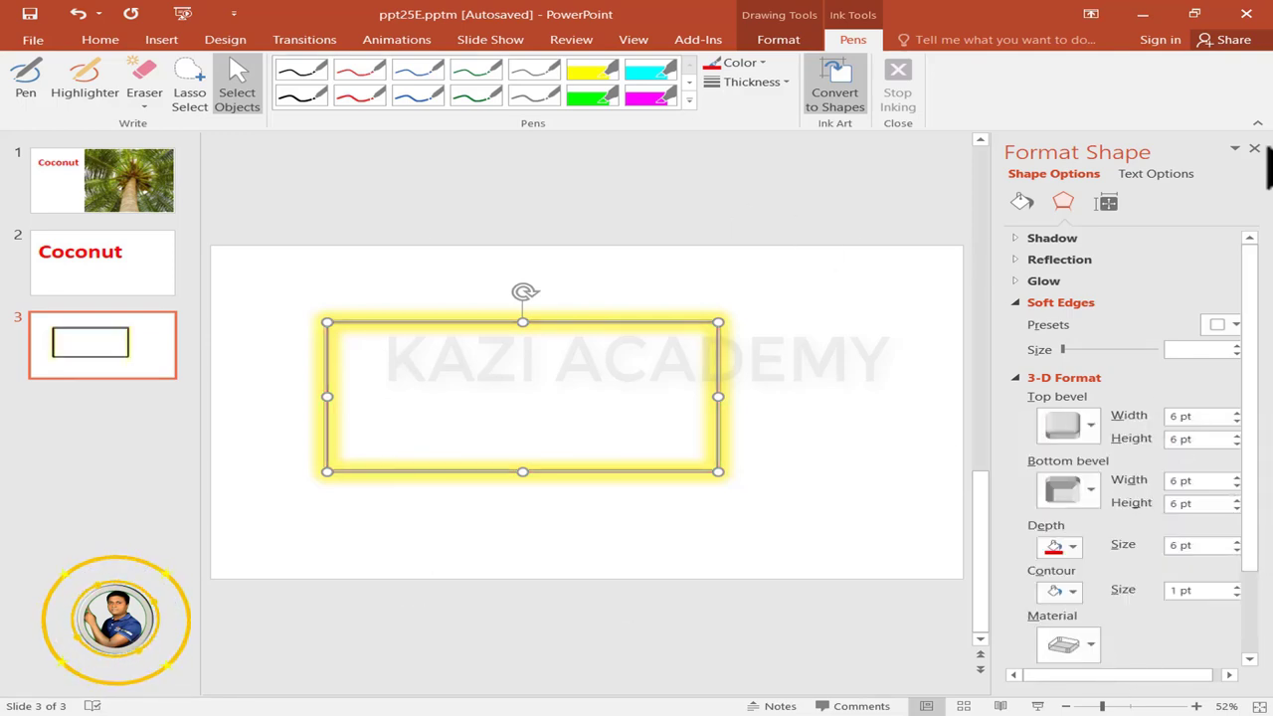
Shrink the glowing rectangle and move it into slide 3's top-left corner
{"action": "left_click", "coordinate": [1254, 147]}
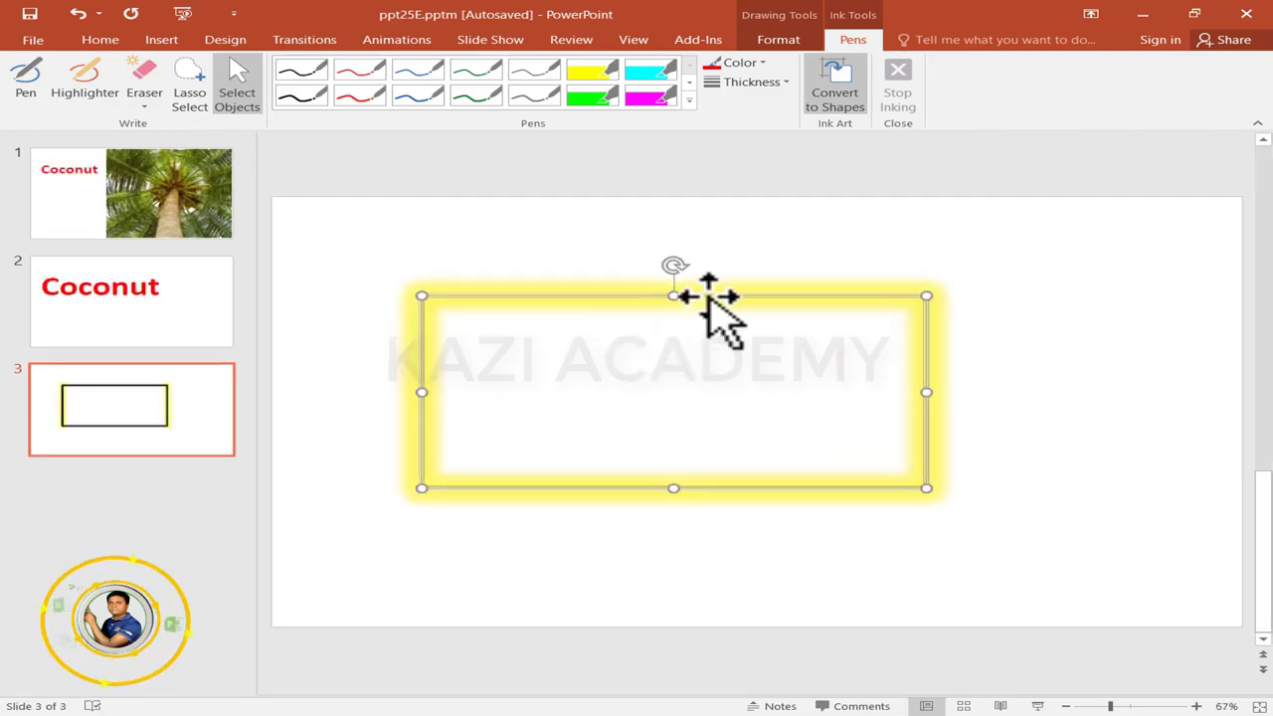
{"action": "left_click_drag", "start_coordinate": [757, 295], "coordinate": [657, 231]}
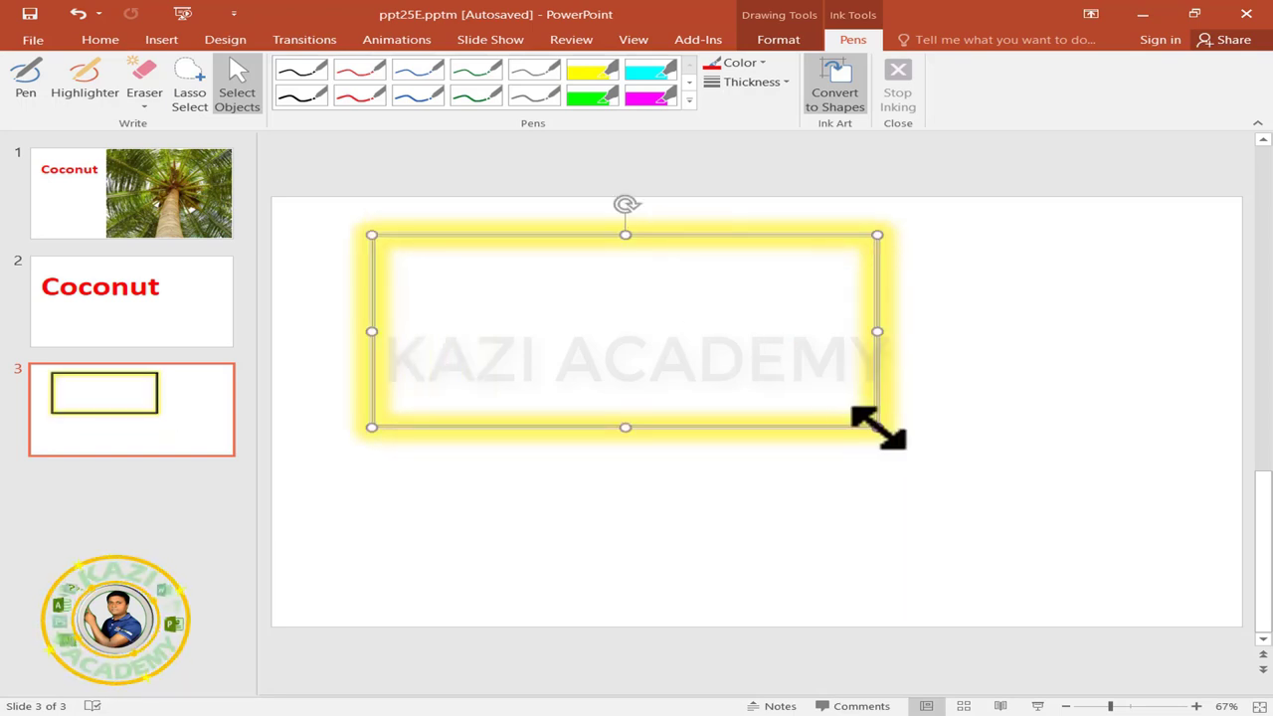
{"action": "left_click_drag", "start_coordinate": [879, 428], "coordinate": [581, 344]}
{"action": "left_click_drag", "start_coordinate": [530, 239], "coordinate": [457, 217]}
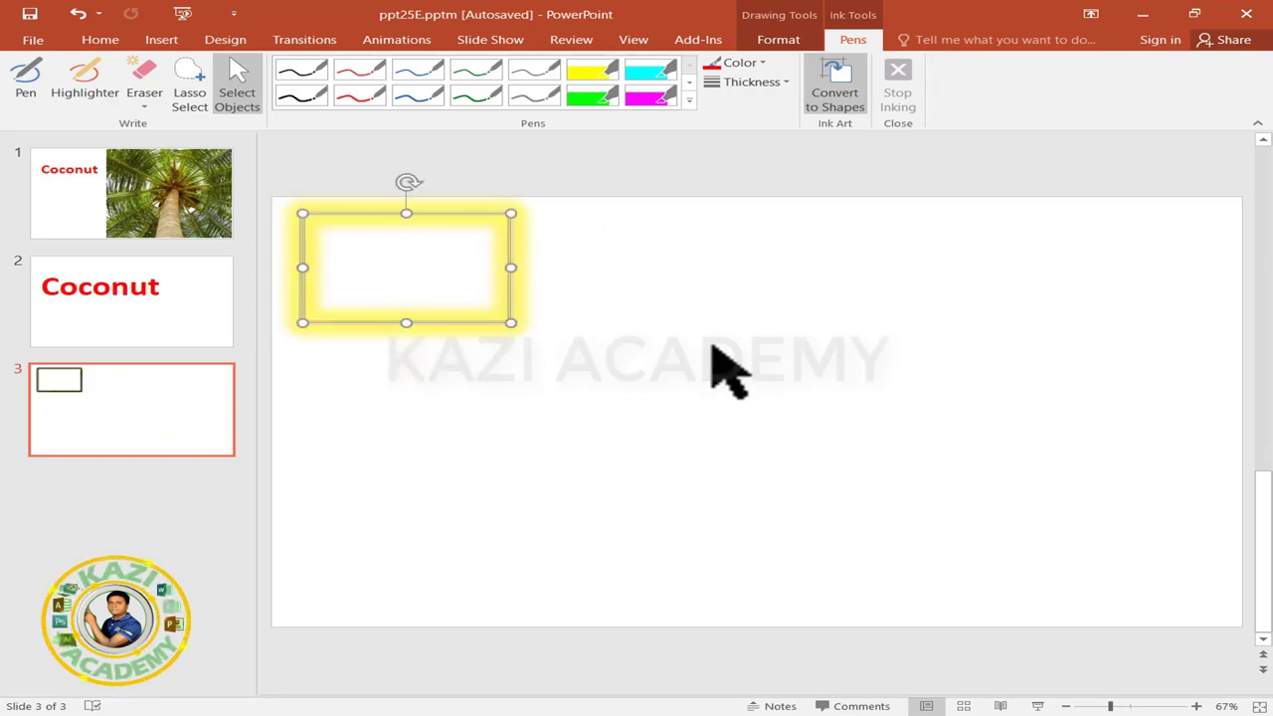
{"action": "left_click", "coordinate": [756, 366]}
Draw a red oval to the right of the rectangle and fill it yellow
{"action": "left_click", "coordinate": [26, 79]}
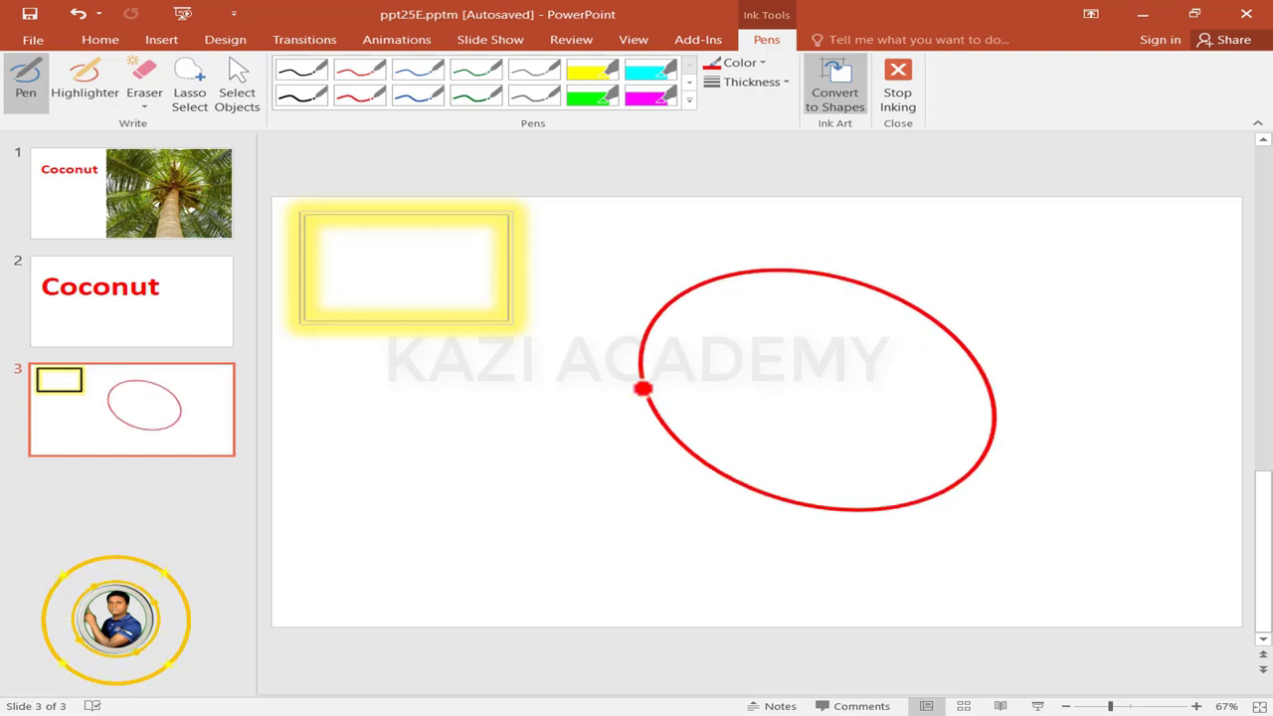
{"action": "left_click", "coordinate": [913, 115]}
{"action": "mouse_move", "coordinate": [745, 270]}
{"action": "left_mouse_down"}
{"action": "mouse_move", "coordinate": [745, 344]}
{"action": "mouse_move", "coordinate": [731, 293]}
{"action": "left_mouse_up"}
{"action": "left_click", "coordinate": [779, 40]}
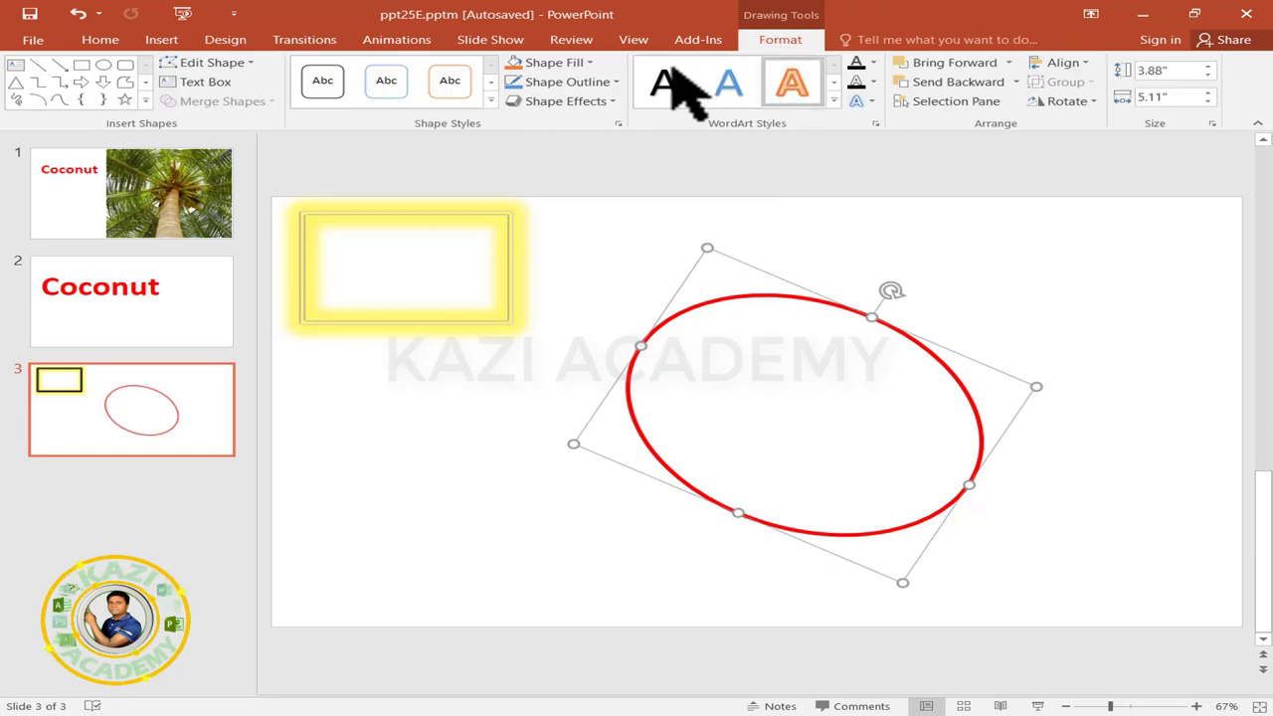
{"action": "left_click", "coordinate": [594, 64]}
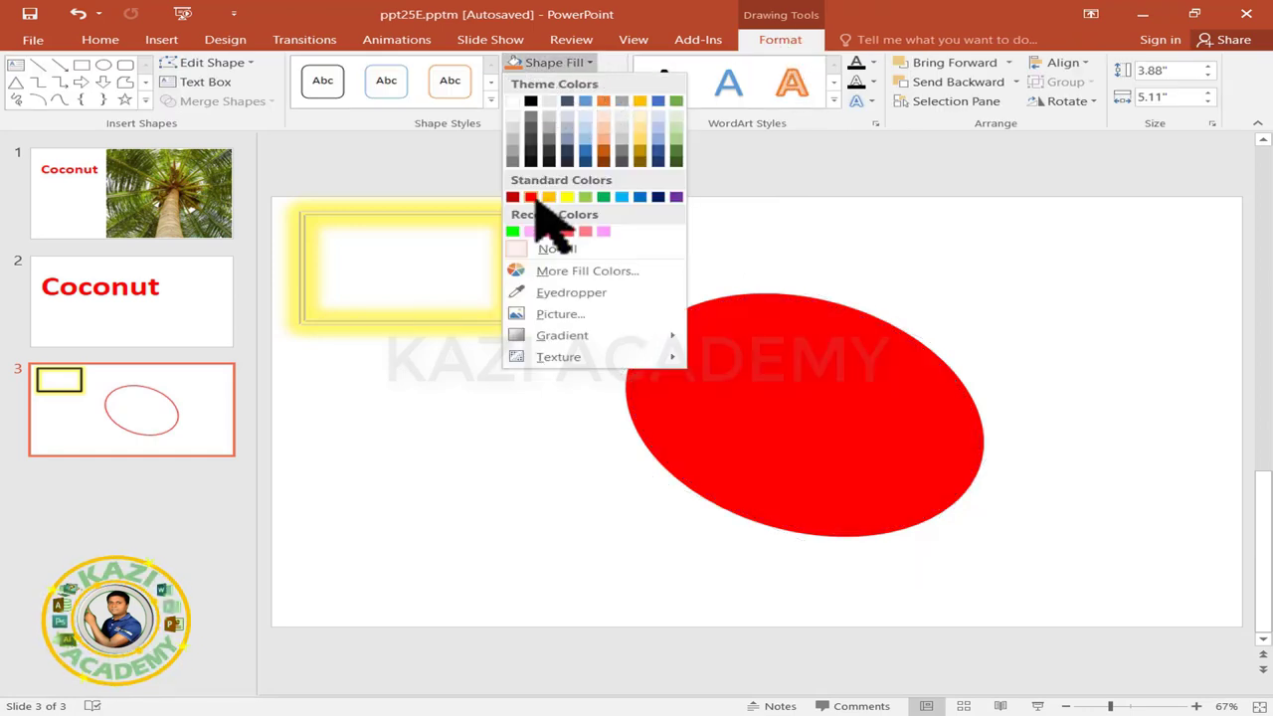
{"action": "left_click", "coordinate": [568, 197]}
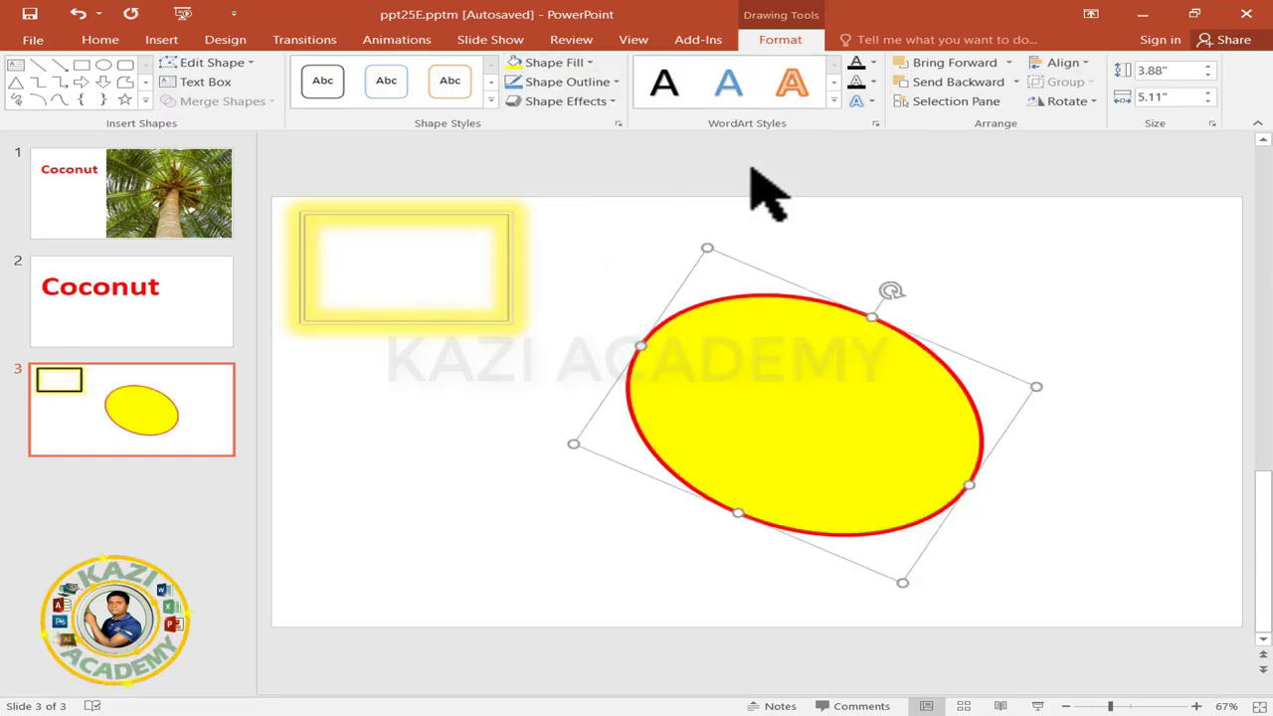
{"action": "left_click", "coordinate": [611, 84]}
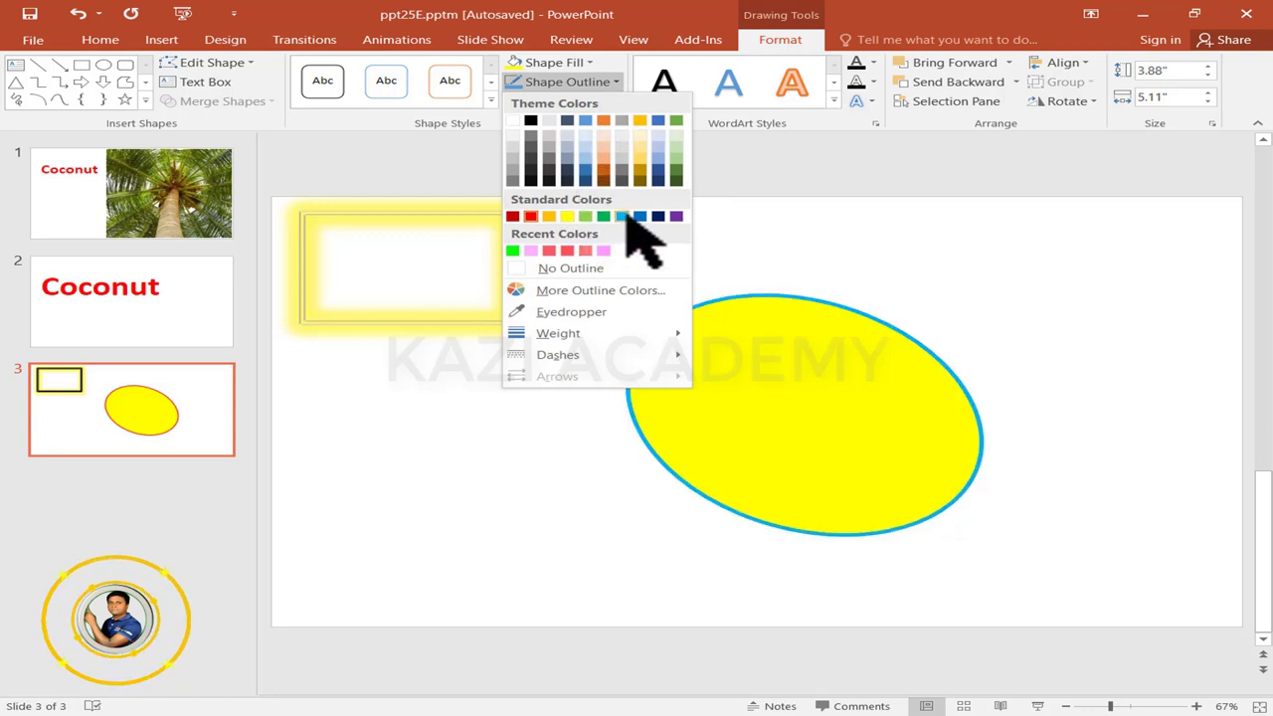
Give the yellow oval a thick blue outline, a 3-D preset and an outer shadow
{"action": "left_click", "coordinate": [624, 215]}
{"action": "left_click", "coordinate": [616, 84]}
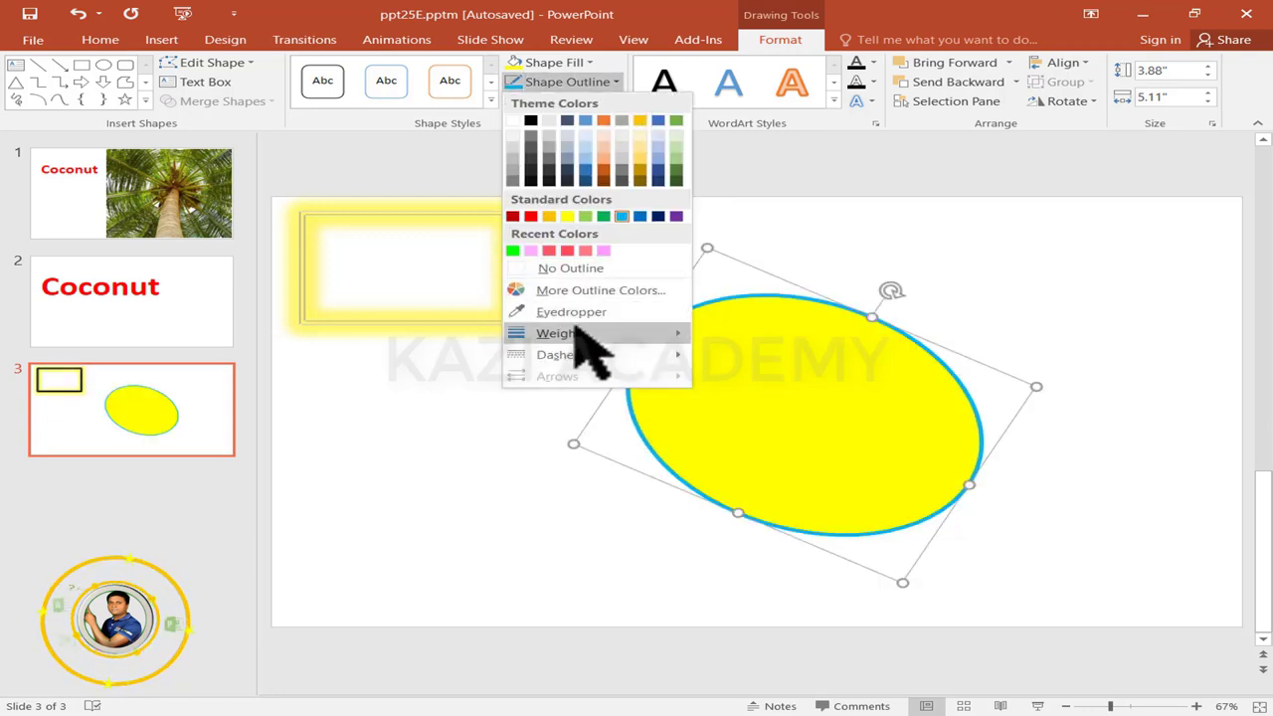
{"action": "mouse_move", "coordinate": [557, 333]}
{"action": "left_click", "coordinate": [801, 475]}
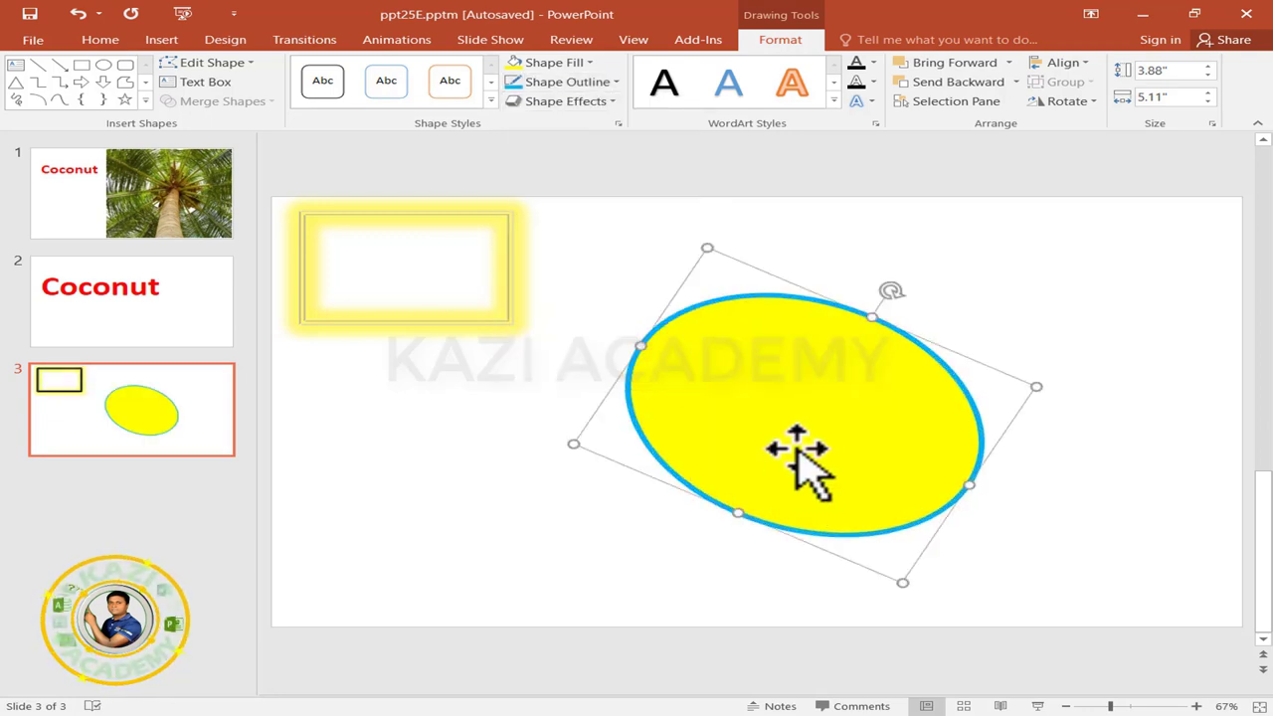
{"action": "left_click", "coordinate": [601, 103]}
{"action": "mouse_move", "coordinate": [582, 131]}
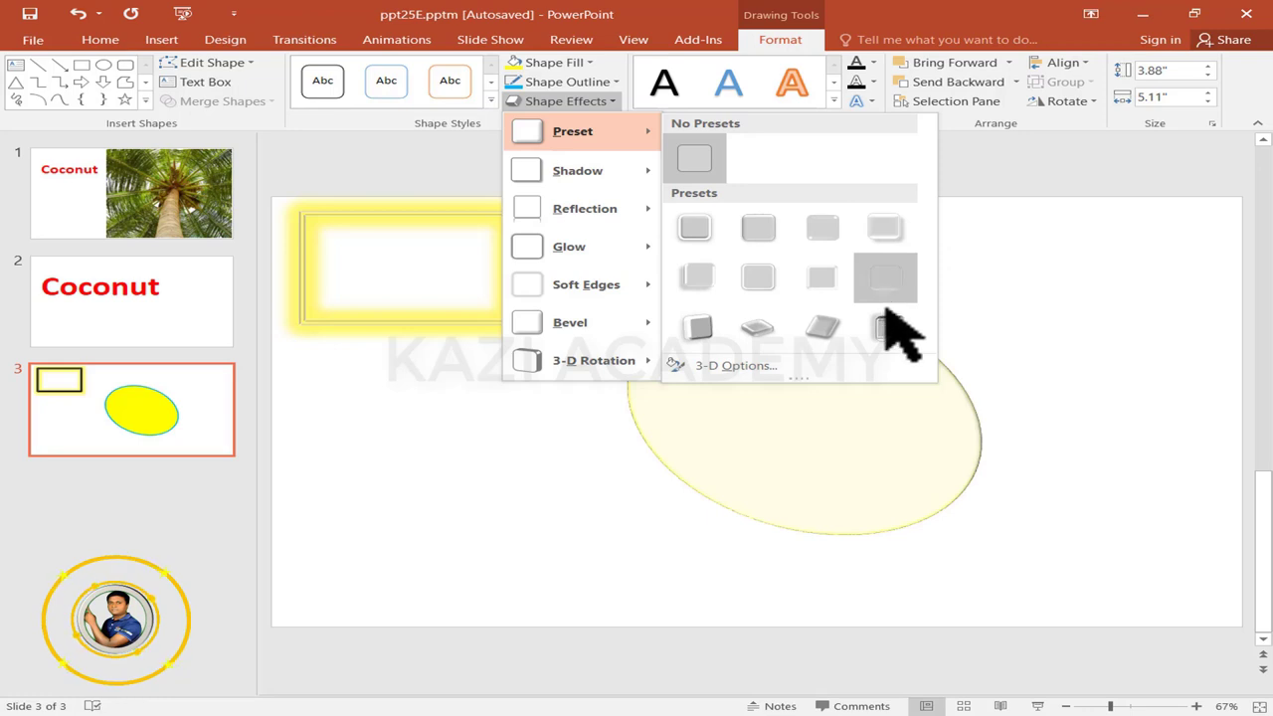
{"action": "left_click", "coordinate": [698, 288]}
{"action": "left_click", "coordinate": [613, 101]}
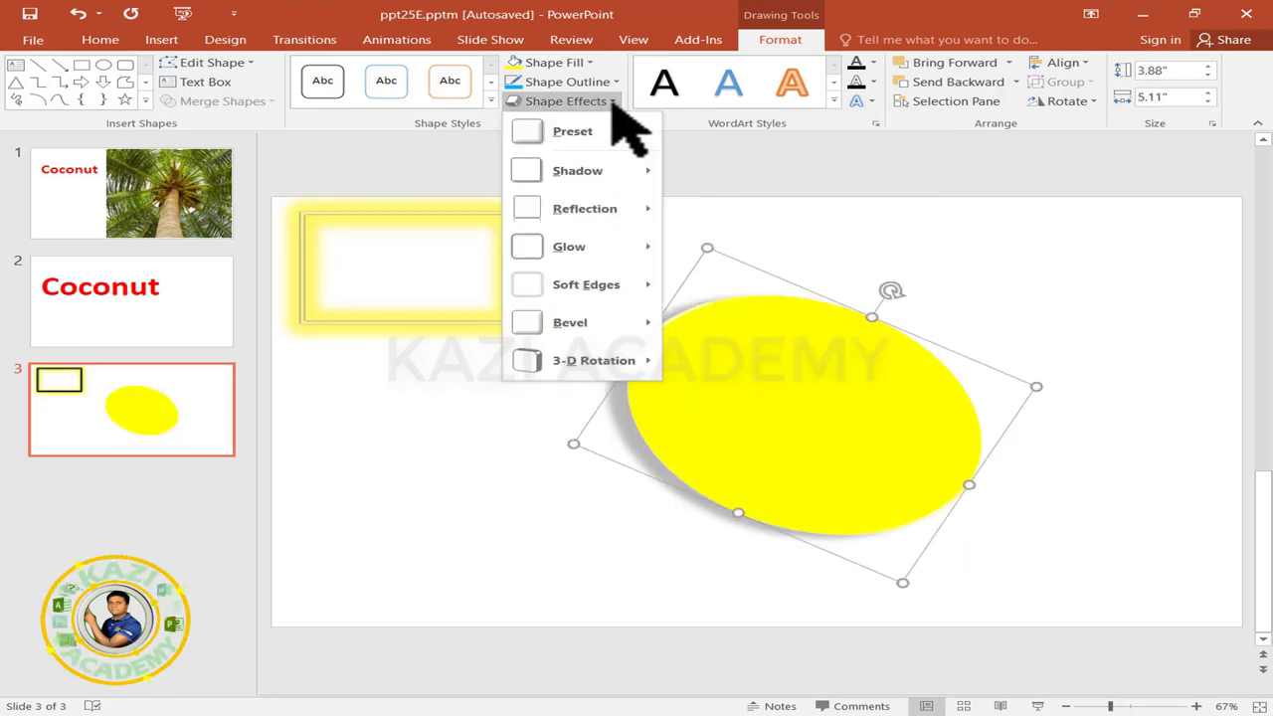
{"action": "left_click", "coordinate": [605, 170]}
{"action": "left_click", "coordinate": [753, 266]}
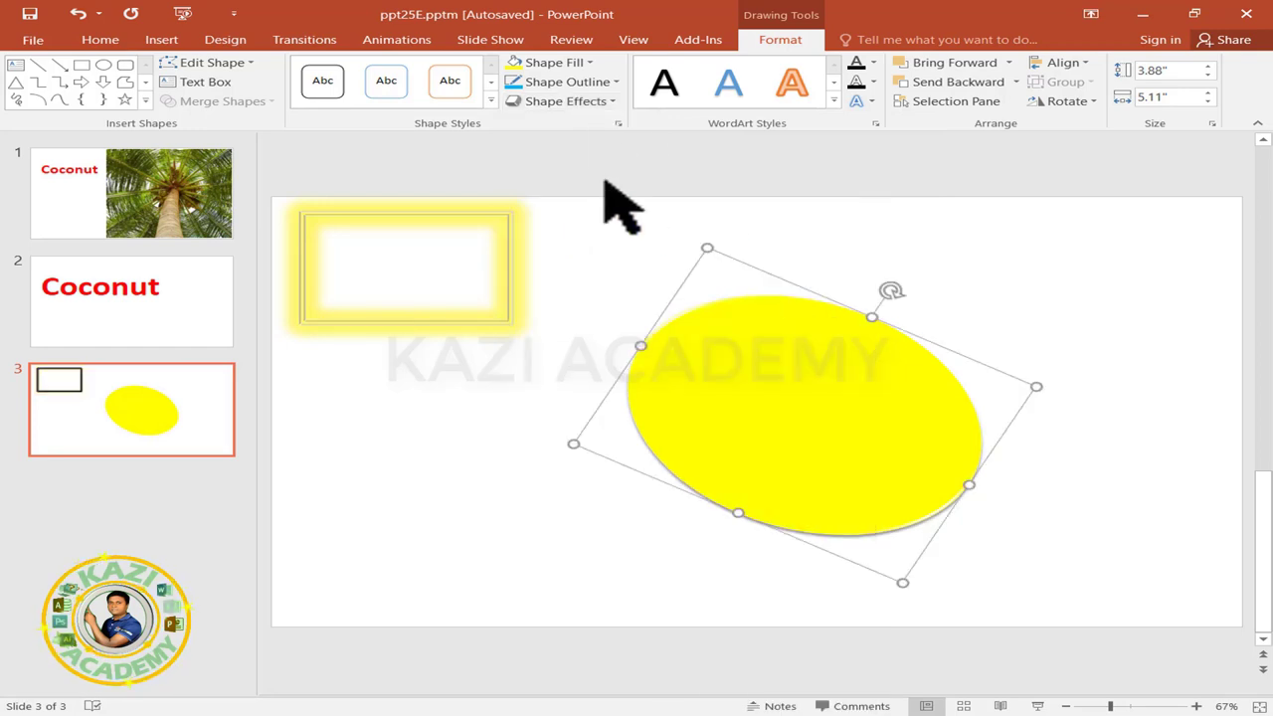
Add a reflection, subtle glow, bevel and tilted 3-D rotation to the oval
{"action": "left_click", "coordinate": [601, 103]}
{"action": "mouse_move", "coordinate": [585, 209]}
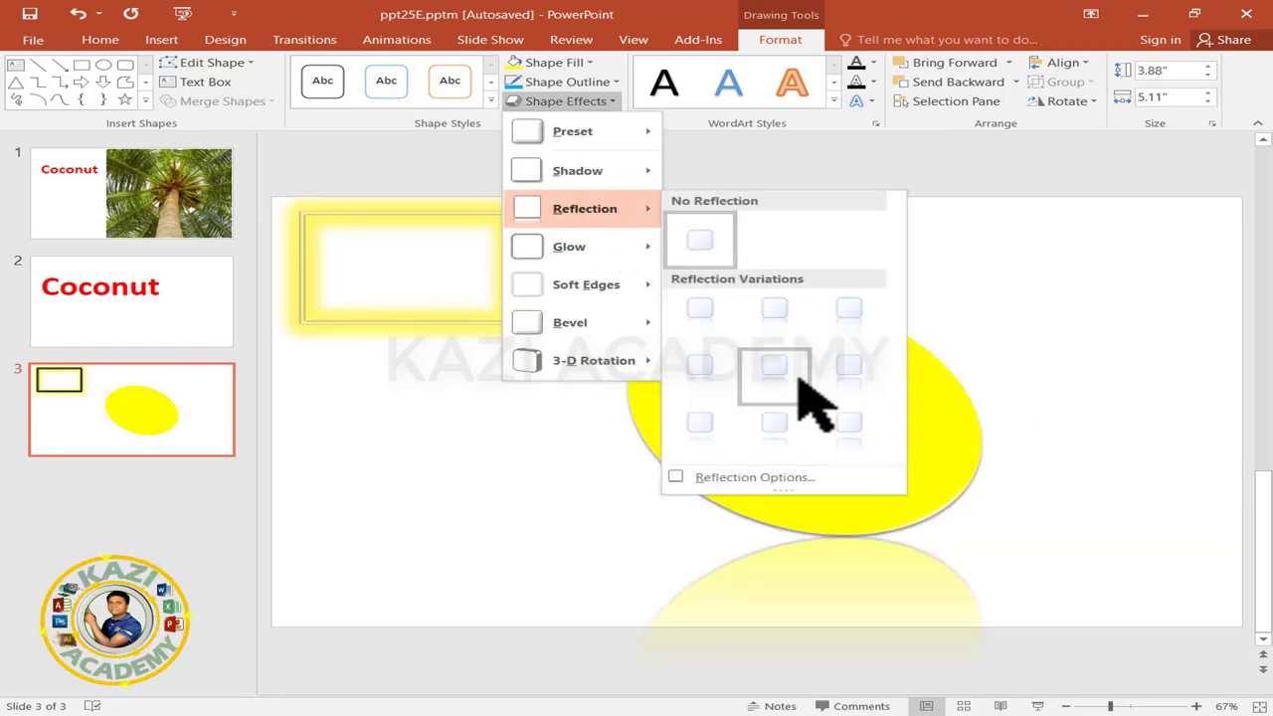
{"action": "left_click", "coordinate": [774, 316]}
{"action": "left_click", "coordinate": [602, 101]}
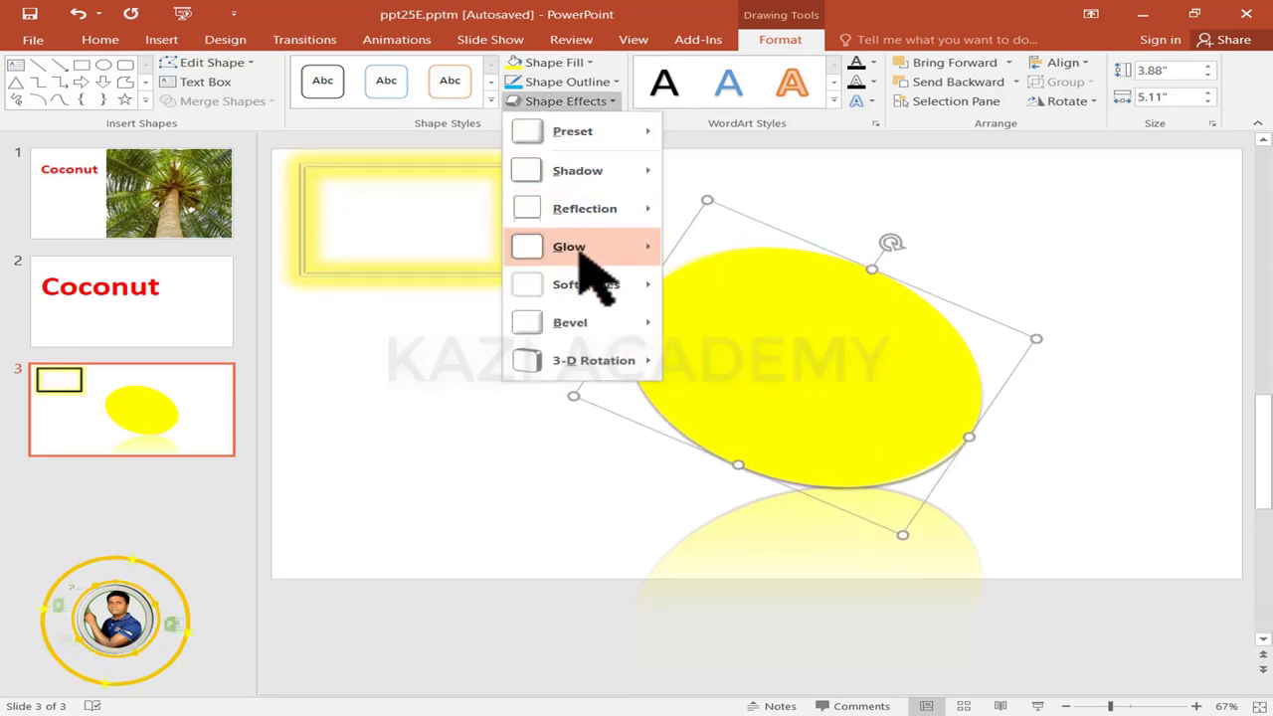
{"action": "mouse_move", "coordinate": [568, 247]}
{"action": "left_click", "coordinate": [954, 392]}
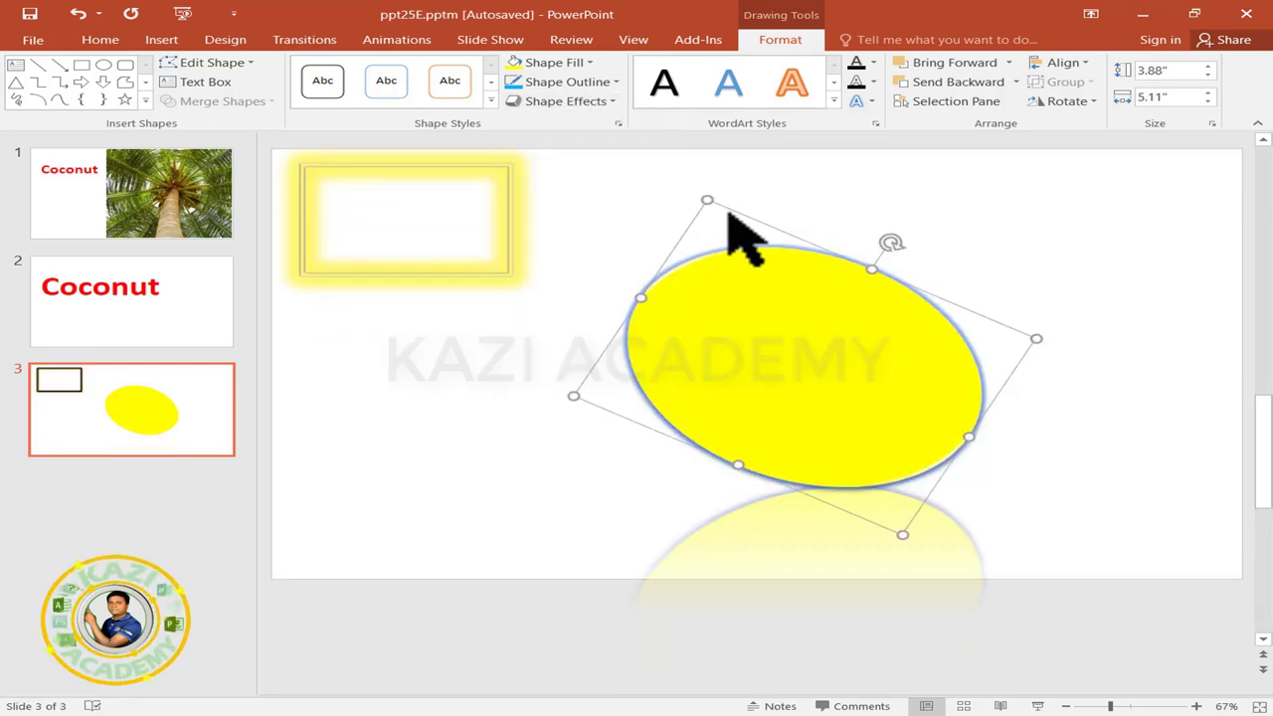
{"action": "left_click", "coordinate": [589, 100]}
{"action": "mouse_move", "coordinate": [569, 322]}
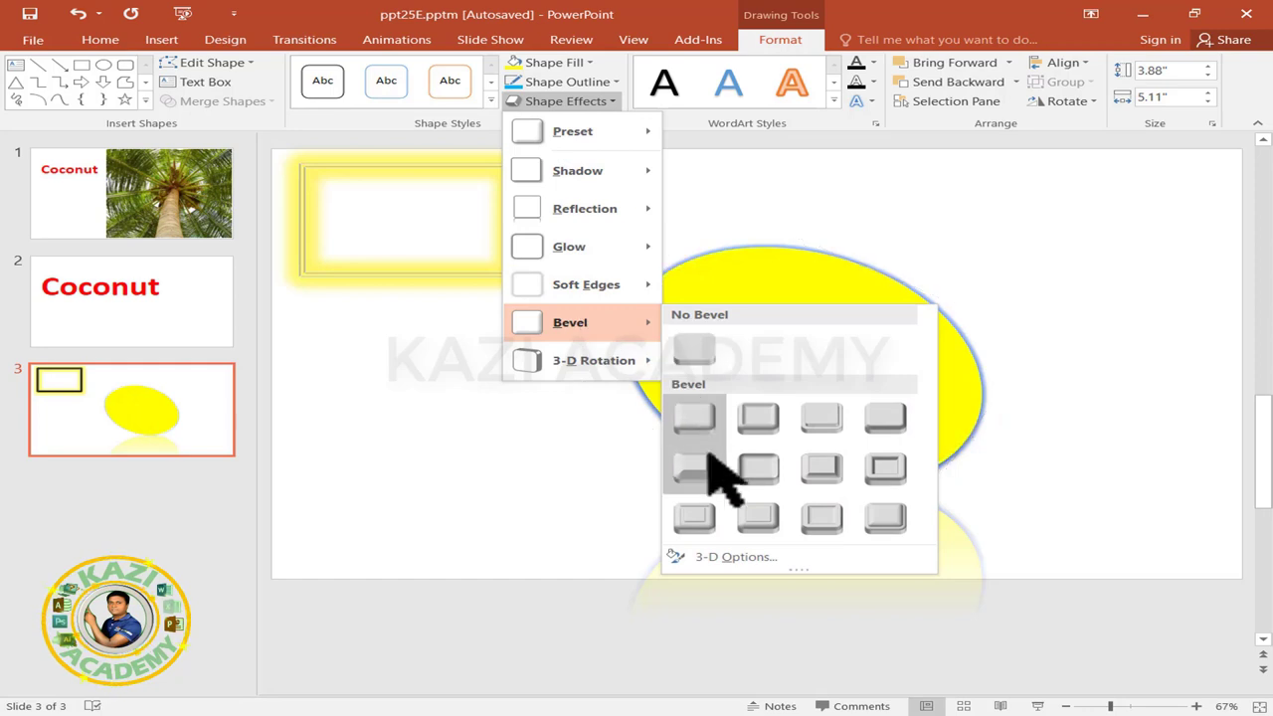
{"action": "left_click", "coordinate": [880, 418]}
{"action": "left_click", "coordinate": [564, 101]}
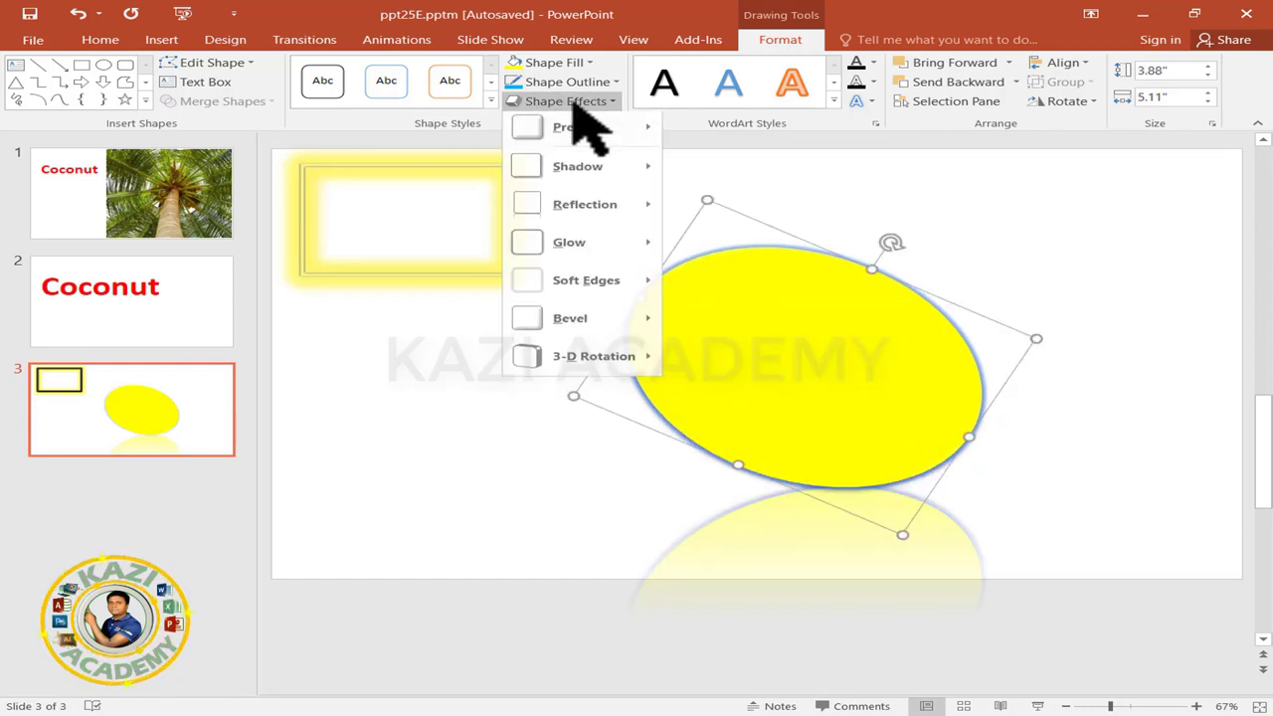
{"action": "mouse_move", "coordinate": [594, 355]}
{"action": "left_click", "coordinate": [756, 416]}
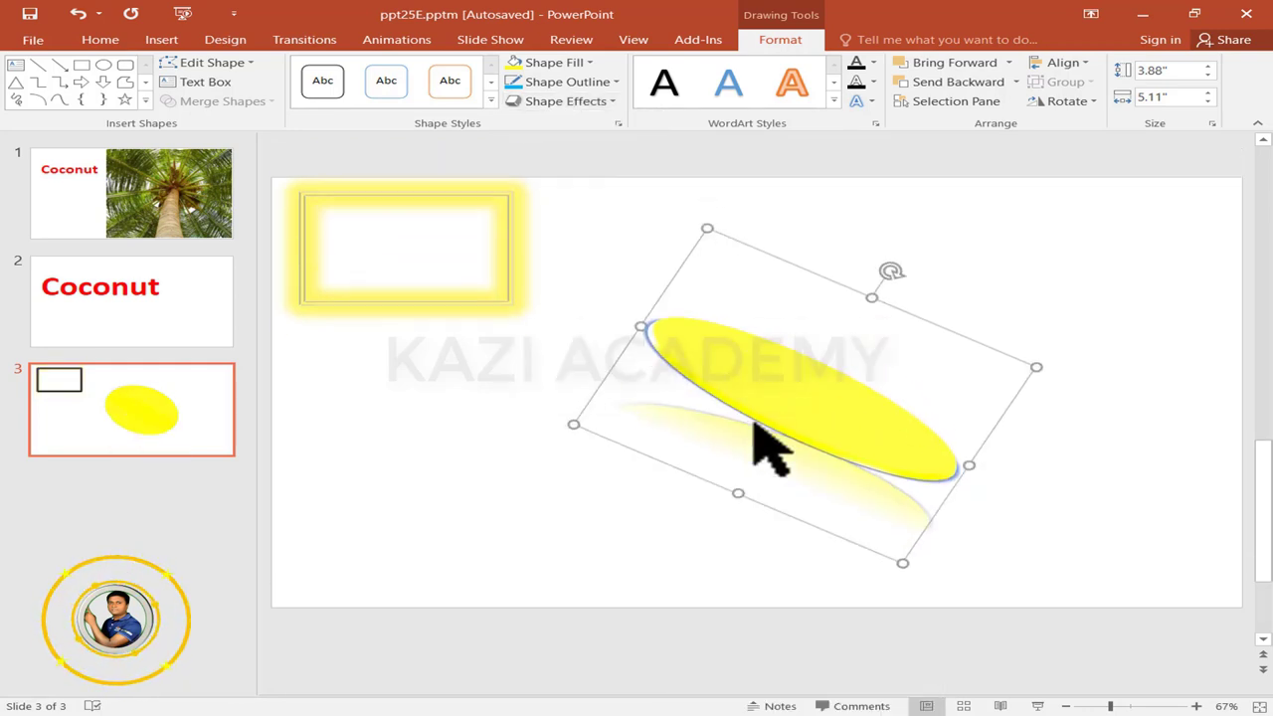
{"action": "left_click", "coordinate": [1034, 252]}
Draw a yellow highlighter loop at the top right of slide 3 and try erasing it
{"action": "left_click", "coordinate": [571, 40]}
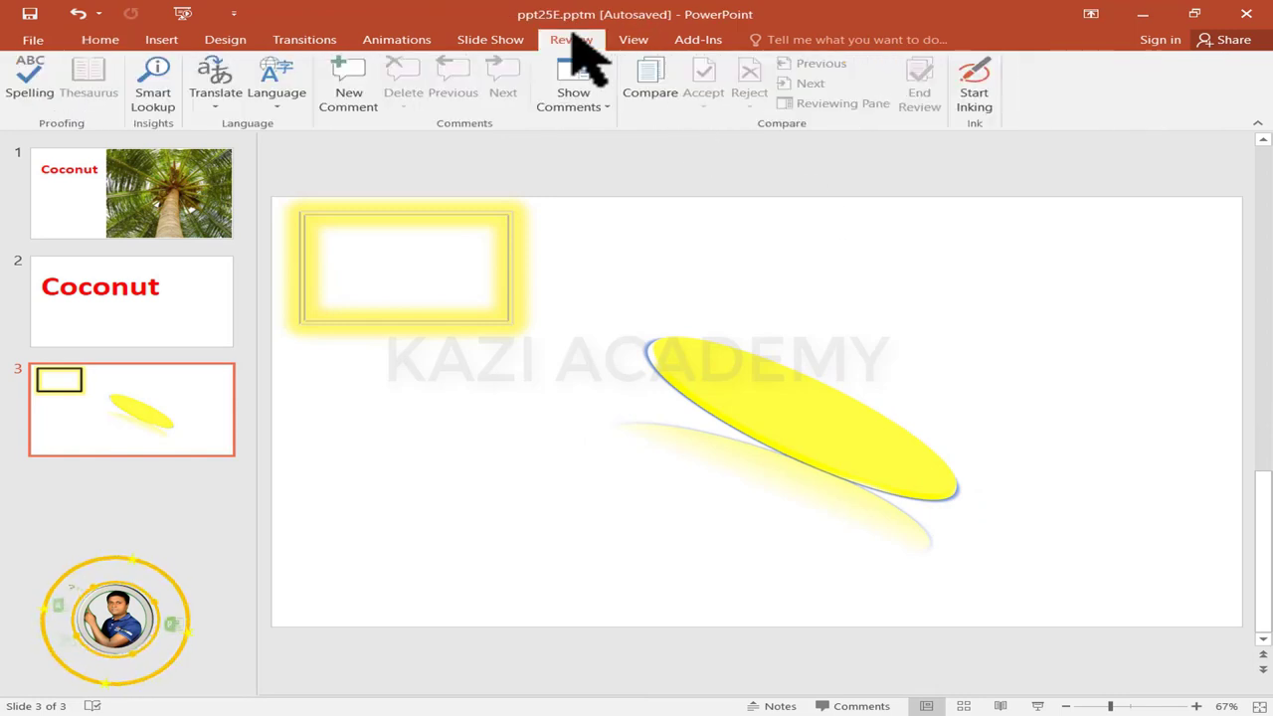
{"action": "left_click", "coordinate": [974, 99]}
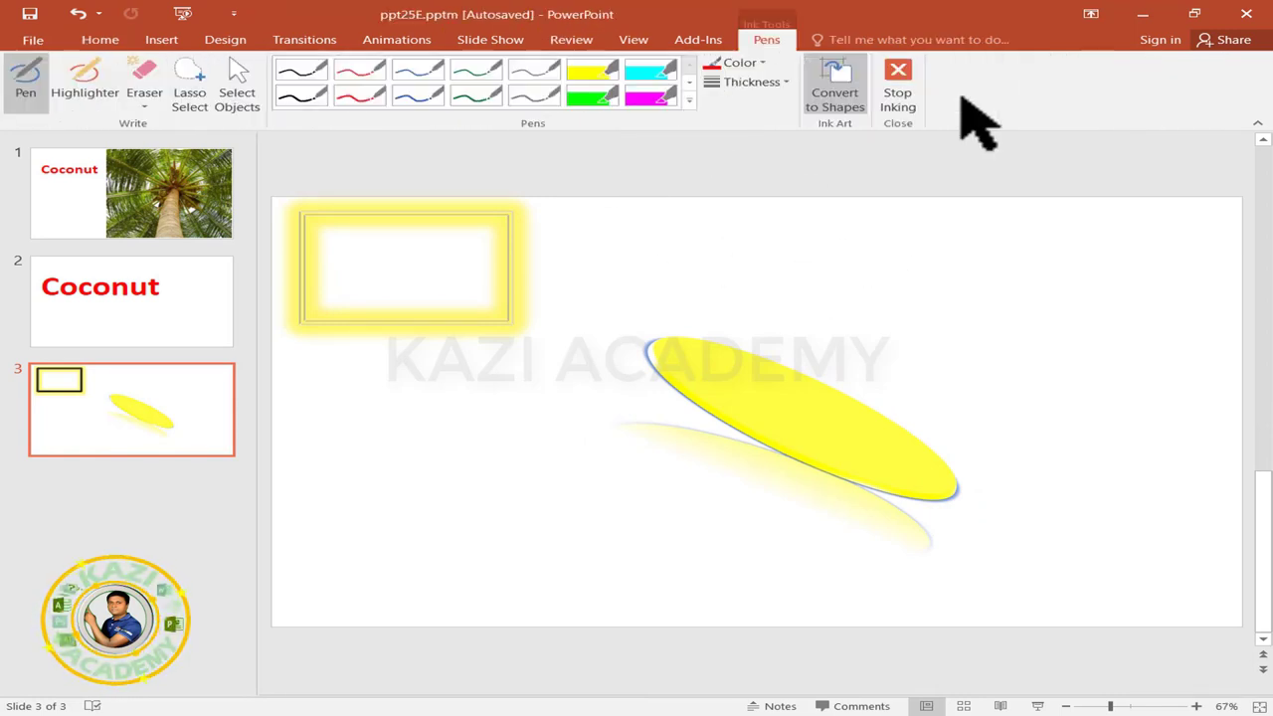
{"action": "left_click", "coordinate": [85, 95]}
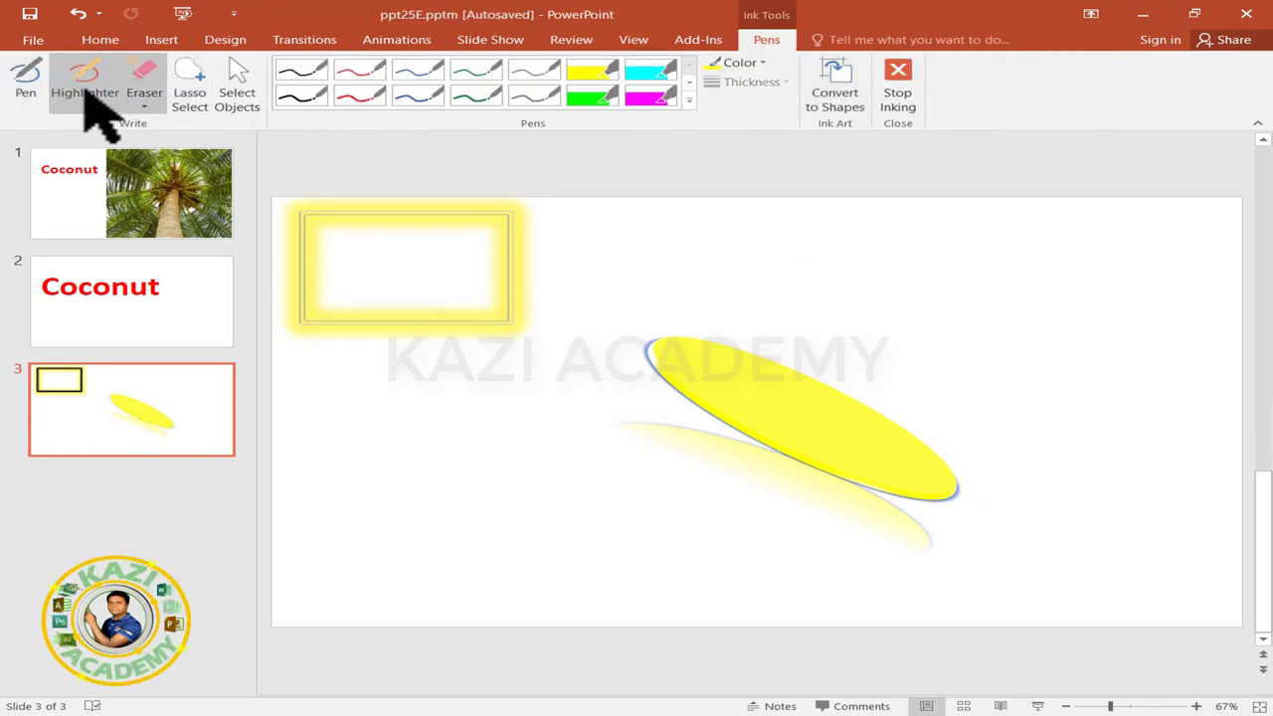
{"action": "left_click_drag", "start_coordinate": [930, 233], "coordinate": [1034, 310]}
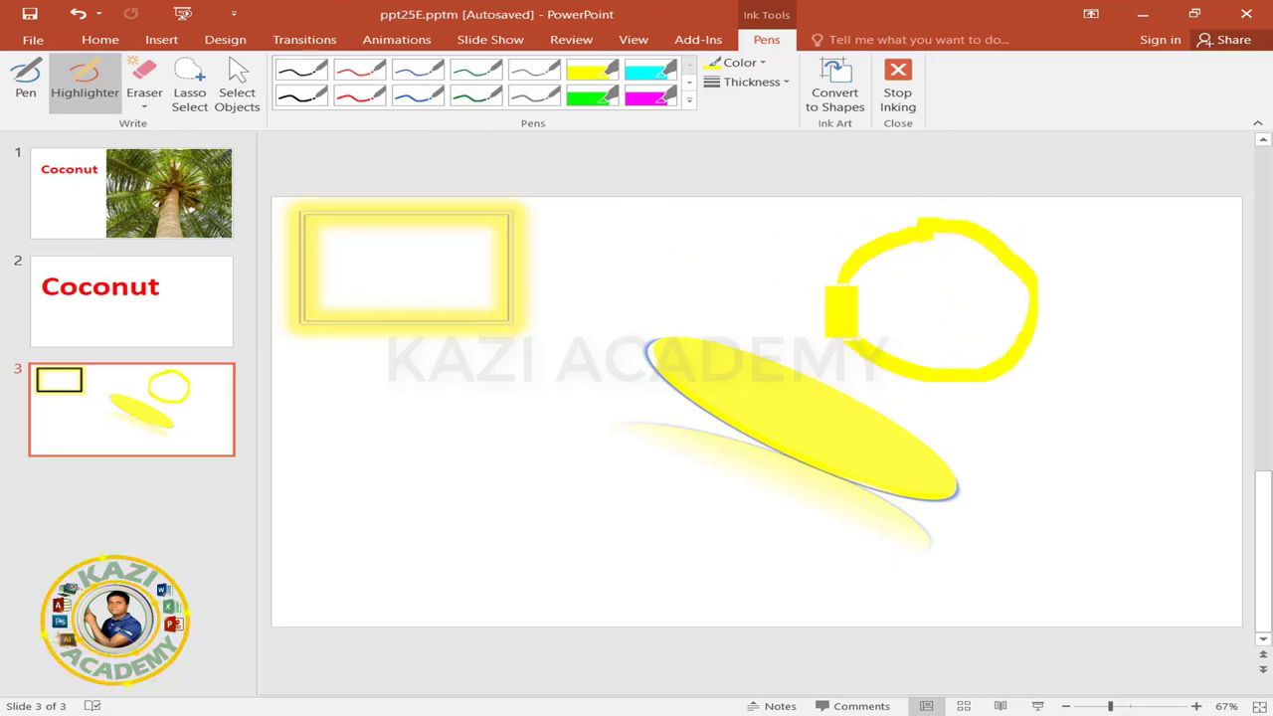
{"action": "left_click", "coordinate": [144, 95]}
{"action": "left_click", "coordinate": [924, 222]}
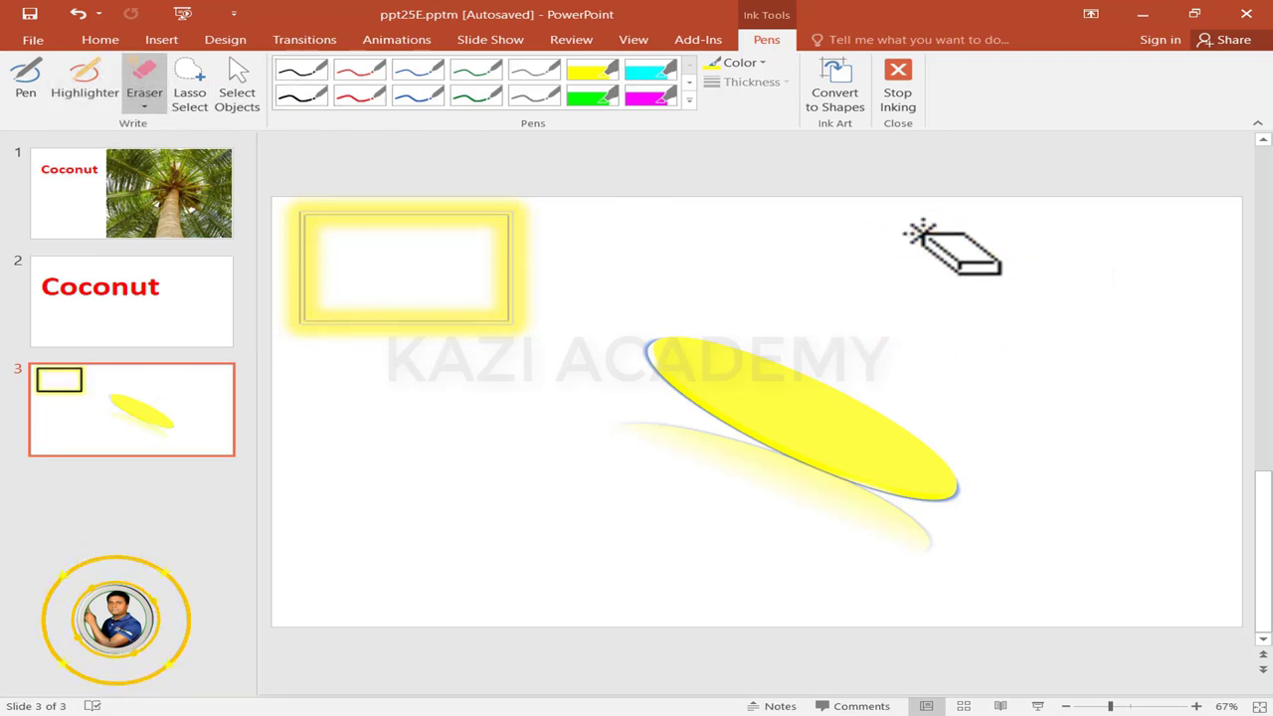
Lasso-select the yellow loop, nudge it slightly down-left, and dismiss its context menu
{"action": "left_click", "coordinate": [189, 92]}
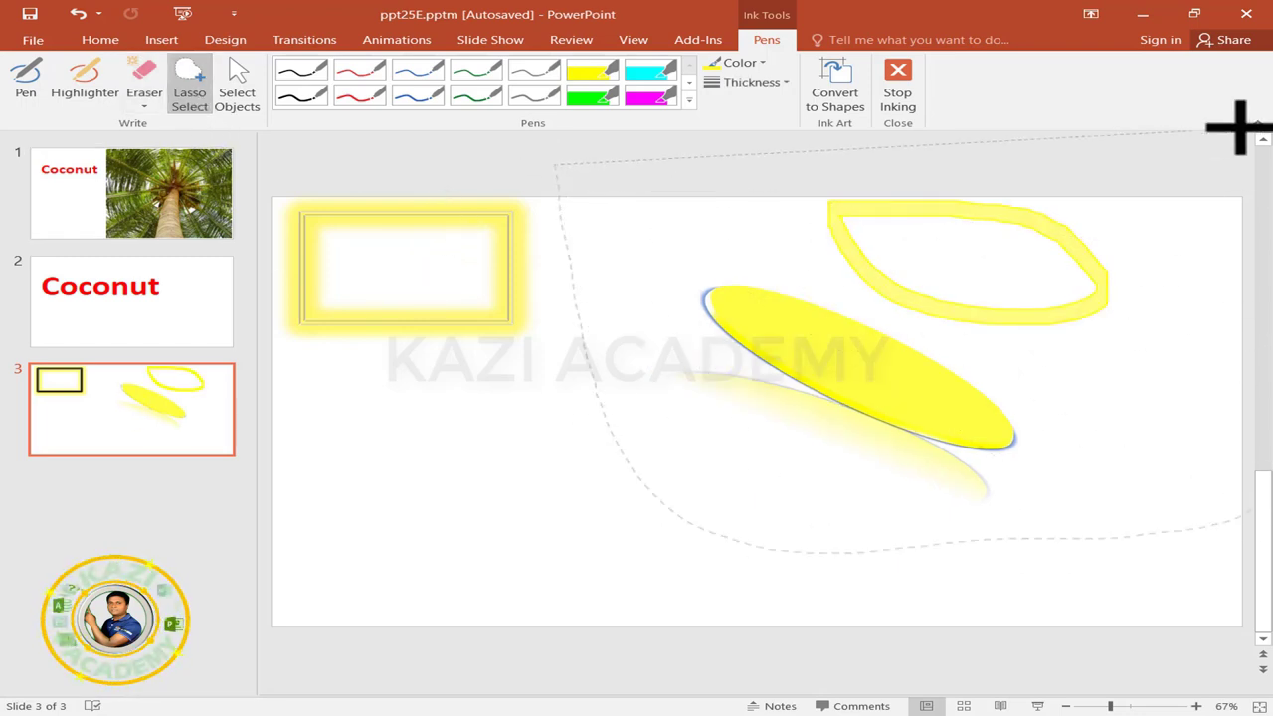
{"action": "left_click_drag", "start_coordinate": [1257, 370], "coordinate": [1152, 153]}
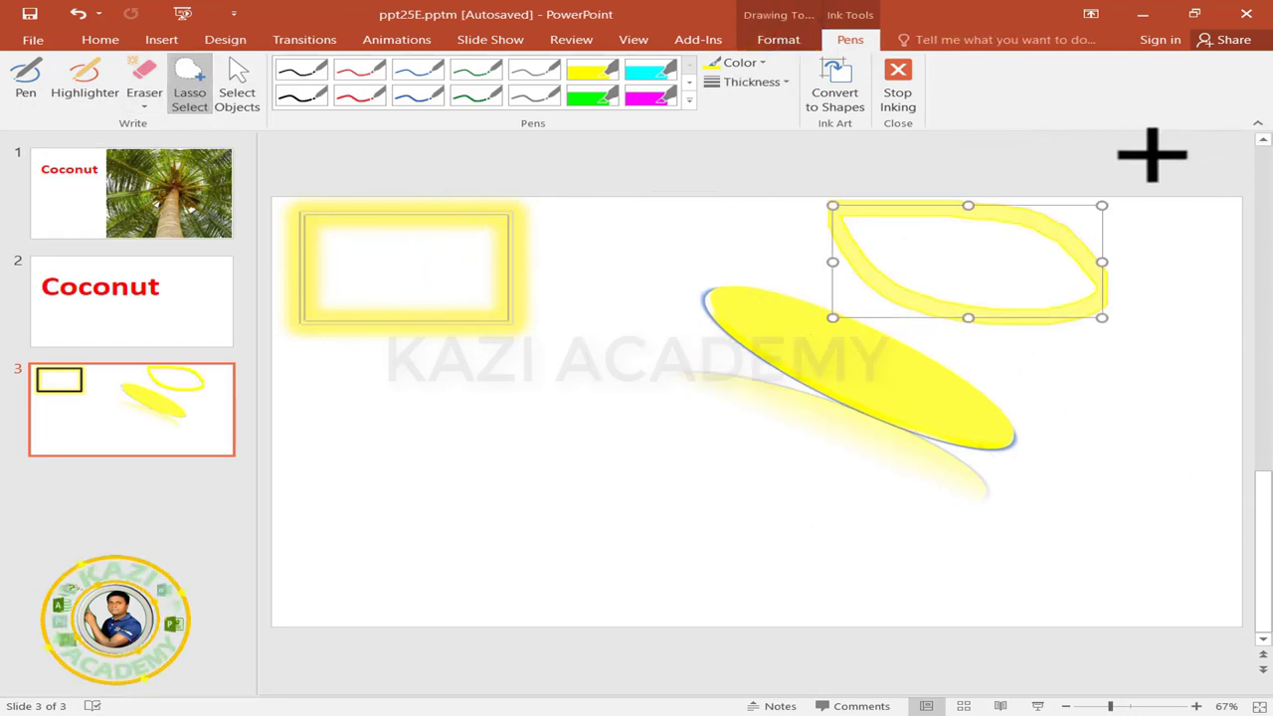
{"action": "mouse_move", "coordinate": [1018, 205]}
{"action": "left_mouse_down"}
{"action": "mouse_move", "coordinate": [1088, 193]}
{"action": "mouse_move", "coordinate": [1012, 224]}
{"action": "left_mouse_up"}
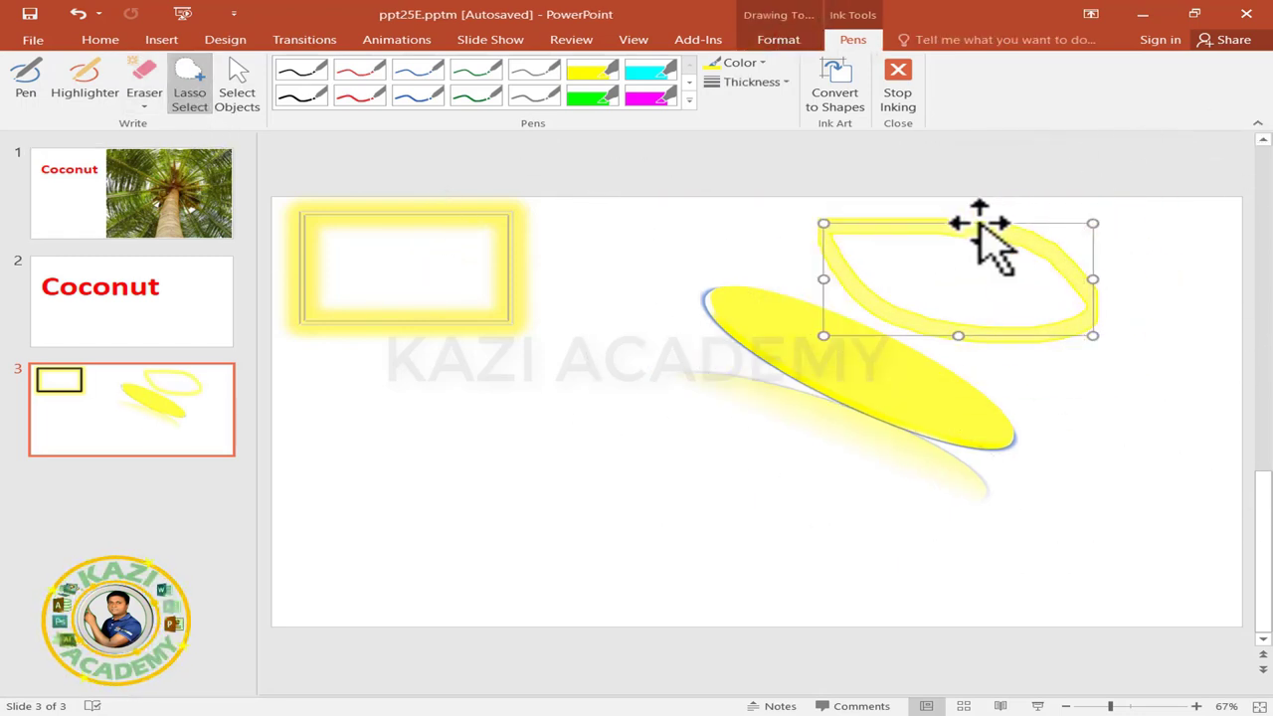
{"action": "right_click", "coordinate": [972, 224]}
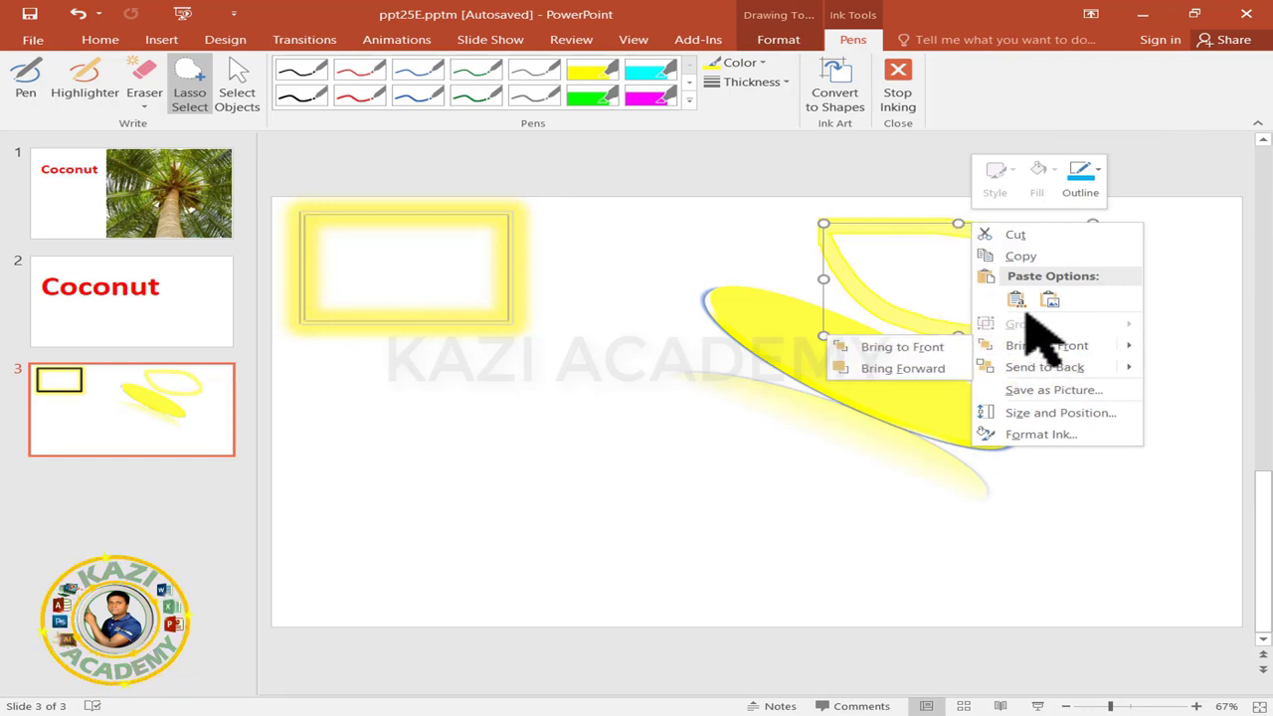
{"action": "left_click", "coordinate": [895, 366]}
{"action": "left_click", "coordinate": [895, 368]}
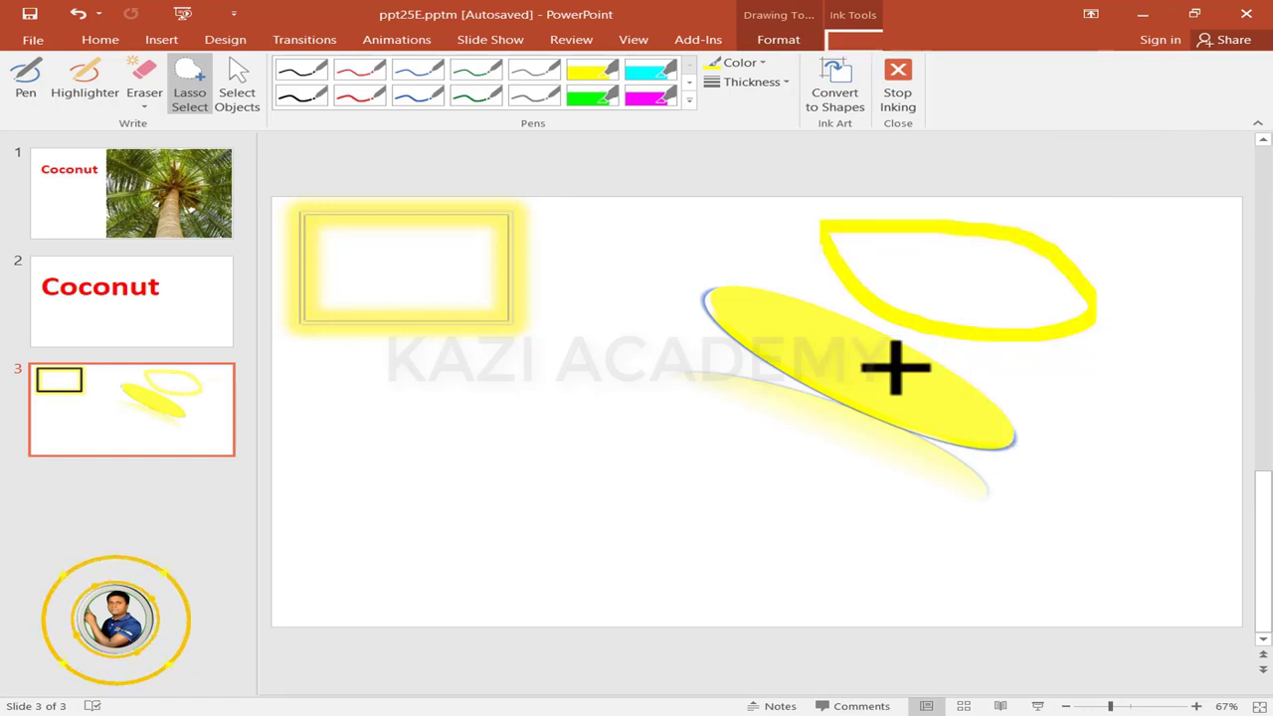
Bend the yellow ellipse into a hook by dragging one of its edit points
{"action": "left_click", "coordinate": [835, 87]}
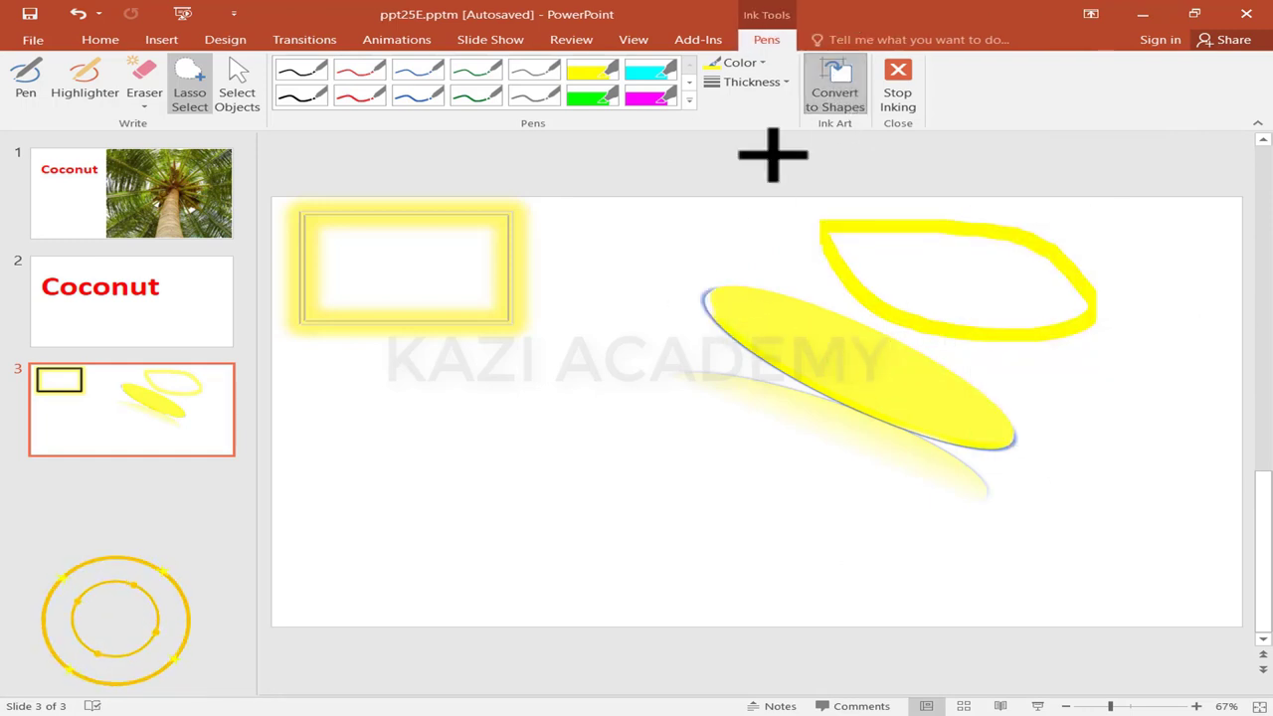
{"action": "left_click", "coordinate": [888, 100]}
{"action": "left_click", "coordinate": [720, 318]}
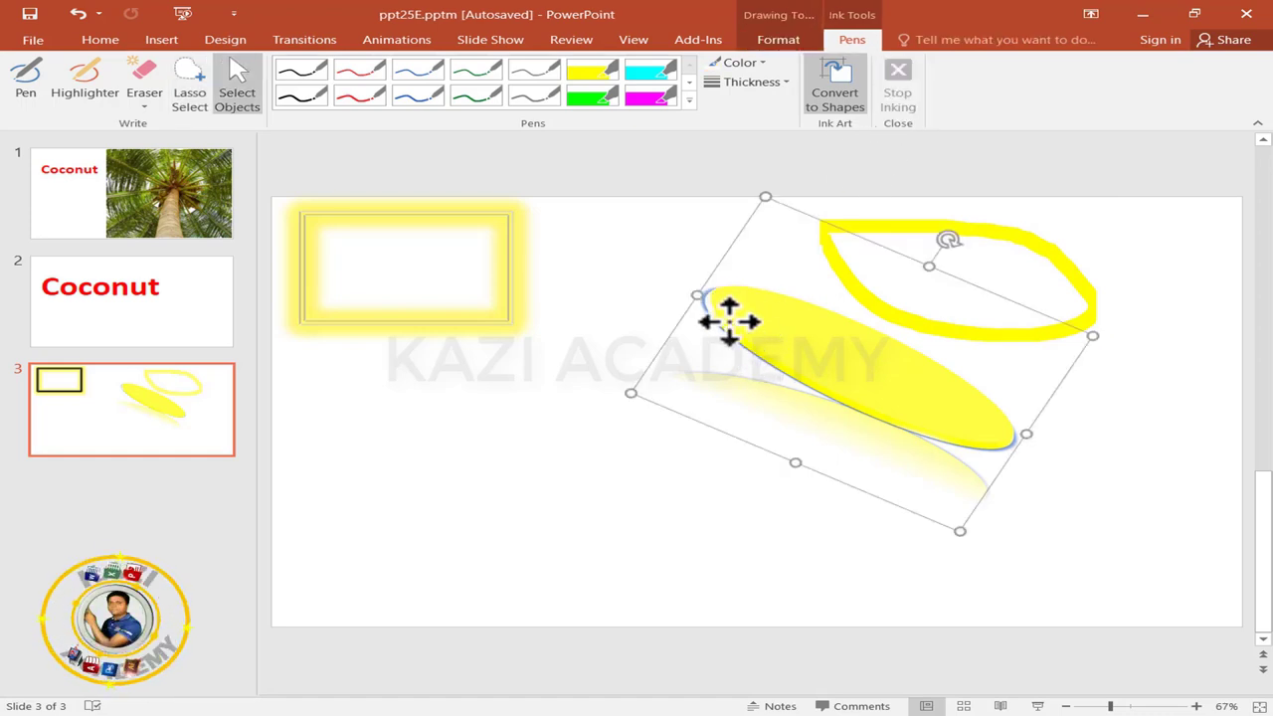
{"action": "right_click", "coordinate": [730, 322]}
{"action": "left_click", "coordinate": [829, 446]}
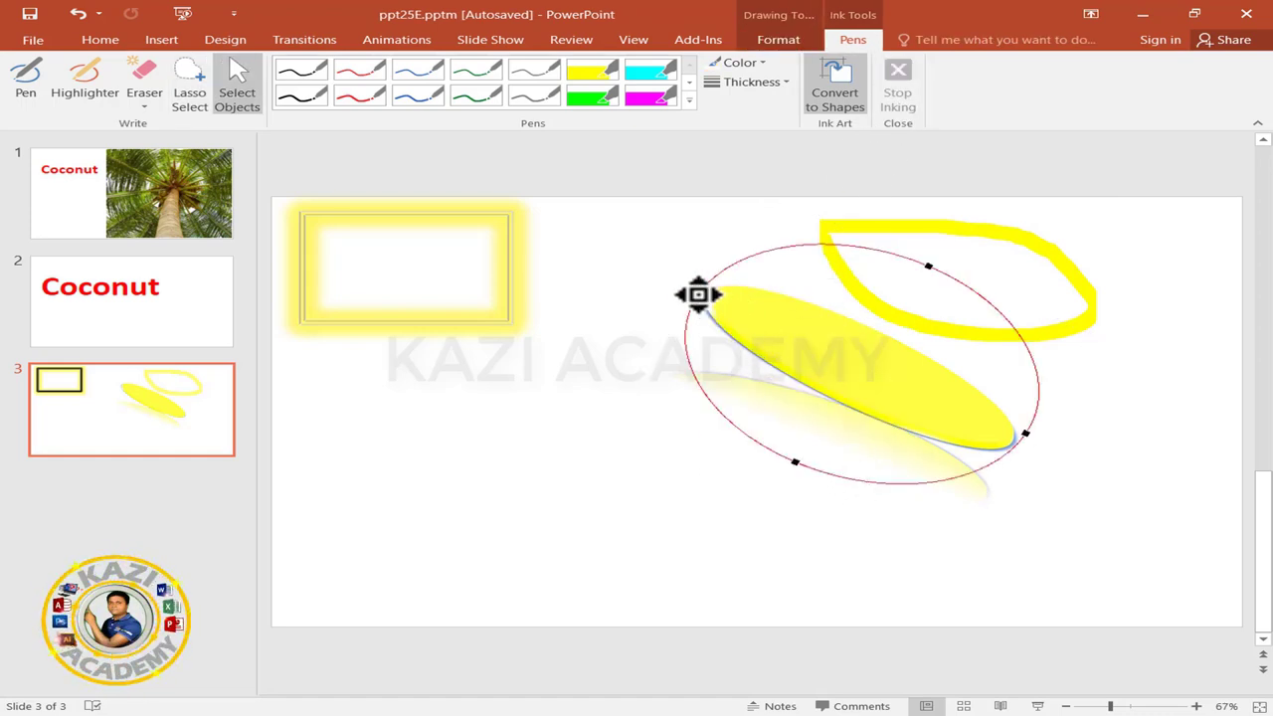
{"action": "mouse_move", "coordinate": [759, 326]}
{"action": "left_mouse_down"}
{"action": "mouse_move", "coordinate": [970, 414]}
{"action": "mouse_move", "coordinate": [994, 455]}
{"action": "mouse_move", "coordinate": [704, 474]}
{"action": "left_mouse_up"}
{"action": "left_click", "coordinate": [889, 447]}
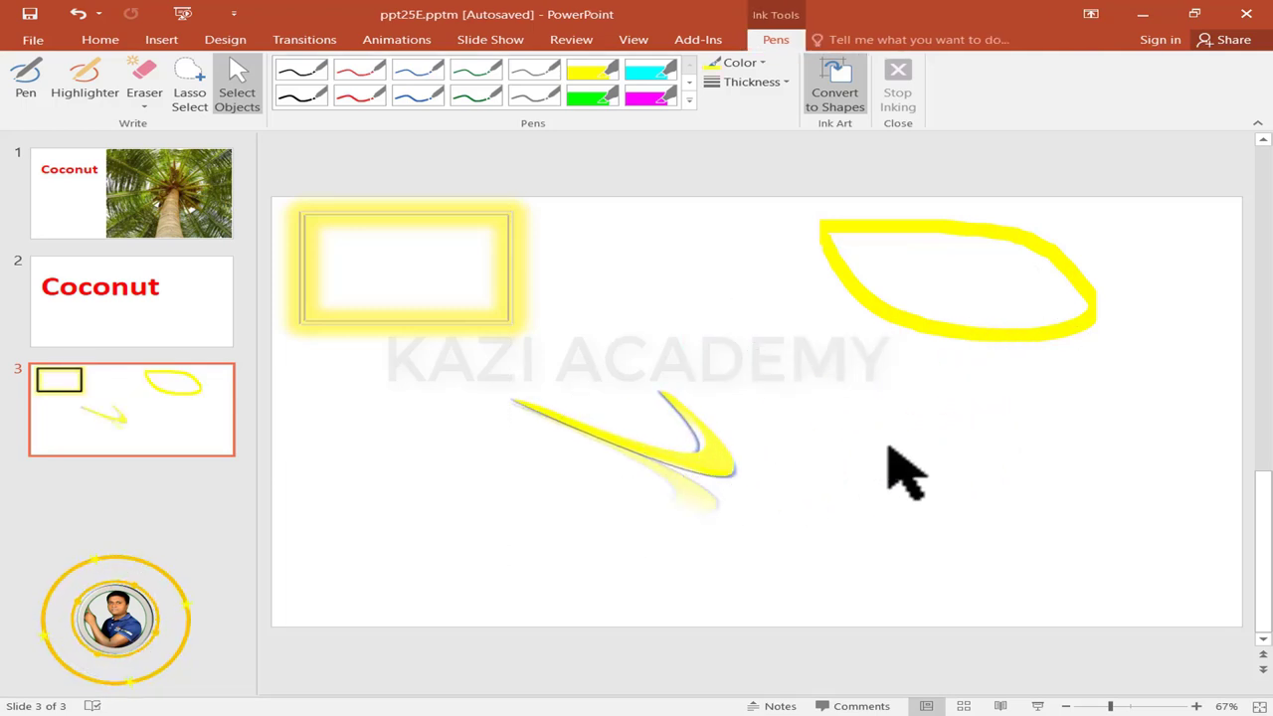
Rotate the hook-shaped yellow stroke so it stands nearly upright
{"action": "left_click", "coordinate": [714, 455]}
{"action": "left_click_drag", "start_coordinate": [742, 303], "coordinate": [886, 432]}
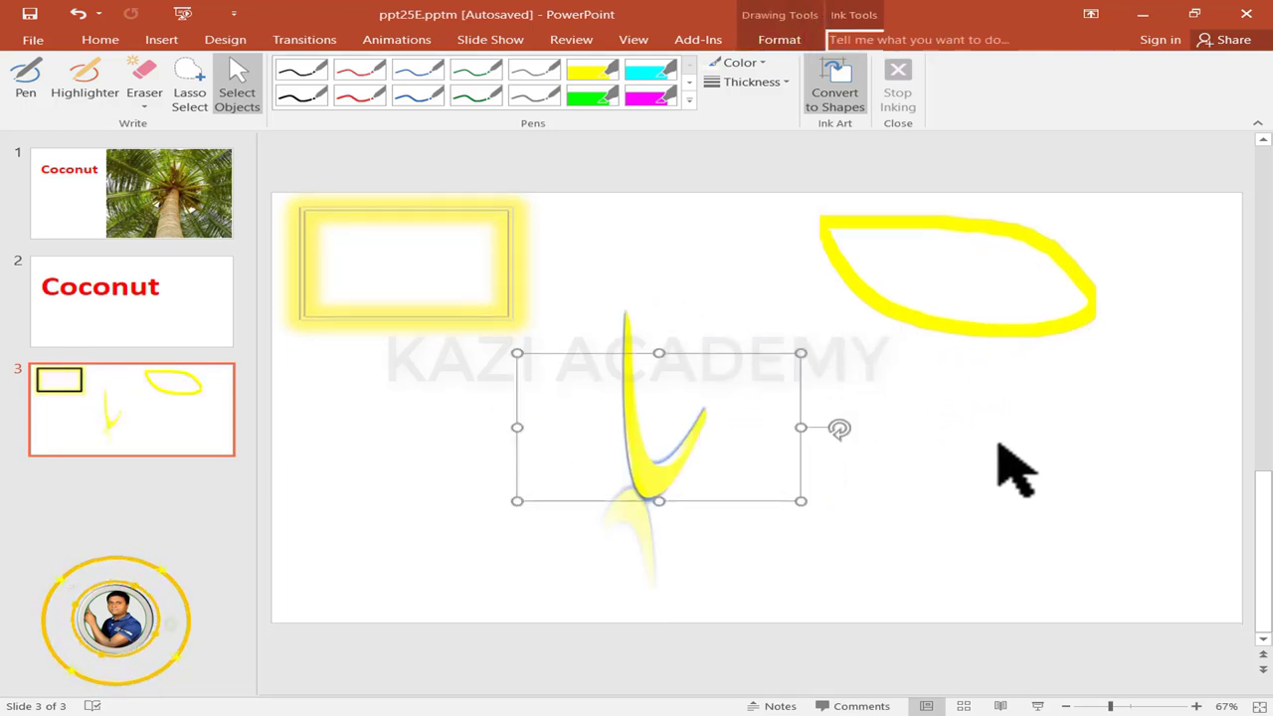
{"action": "left_click", "coordinate": [999, 446]}
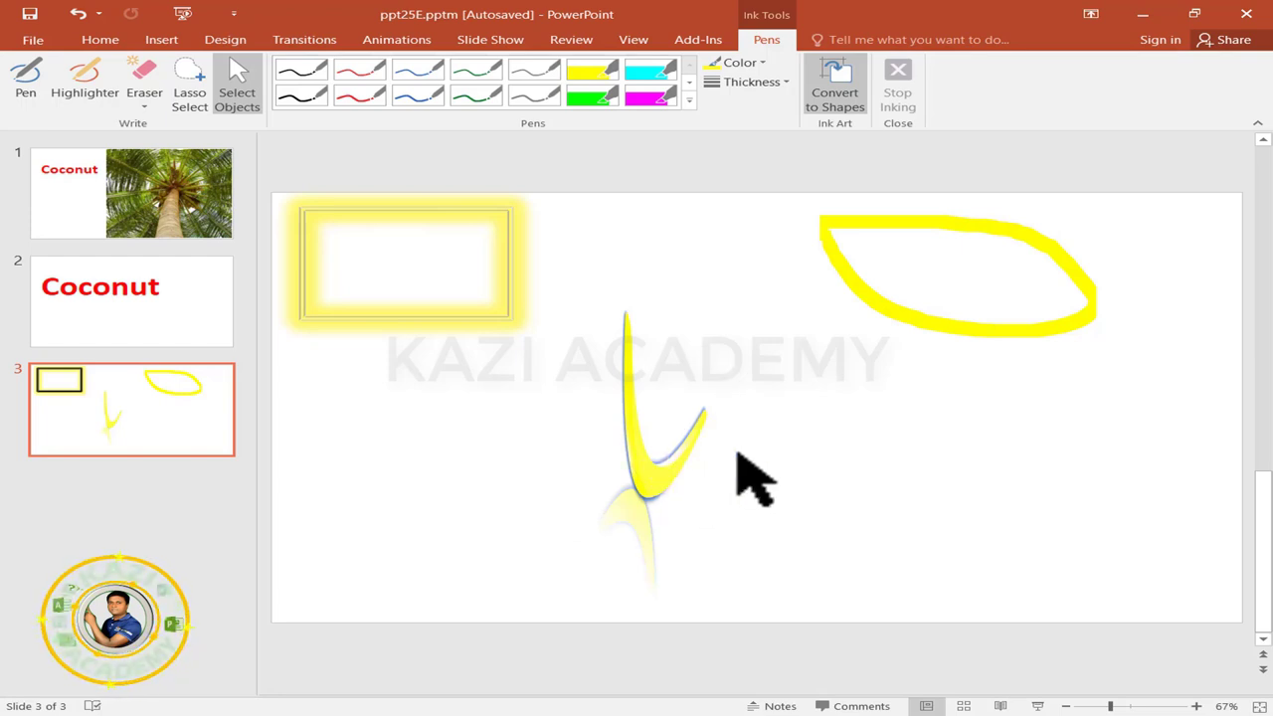
{"action": "left_click", "coordinate": [693, 440]}
{"action": "left_click", "coordinate": [809, 455]}
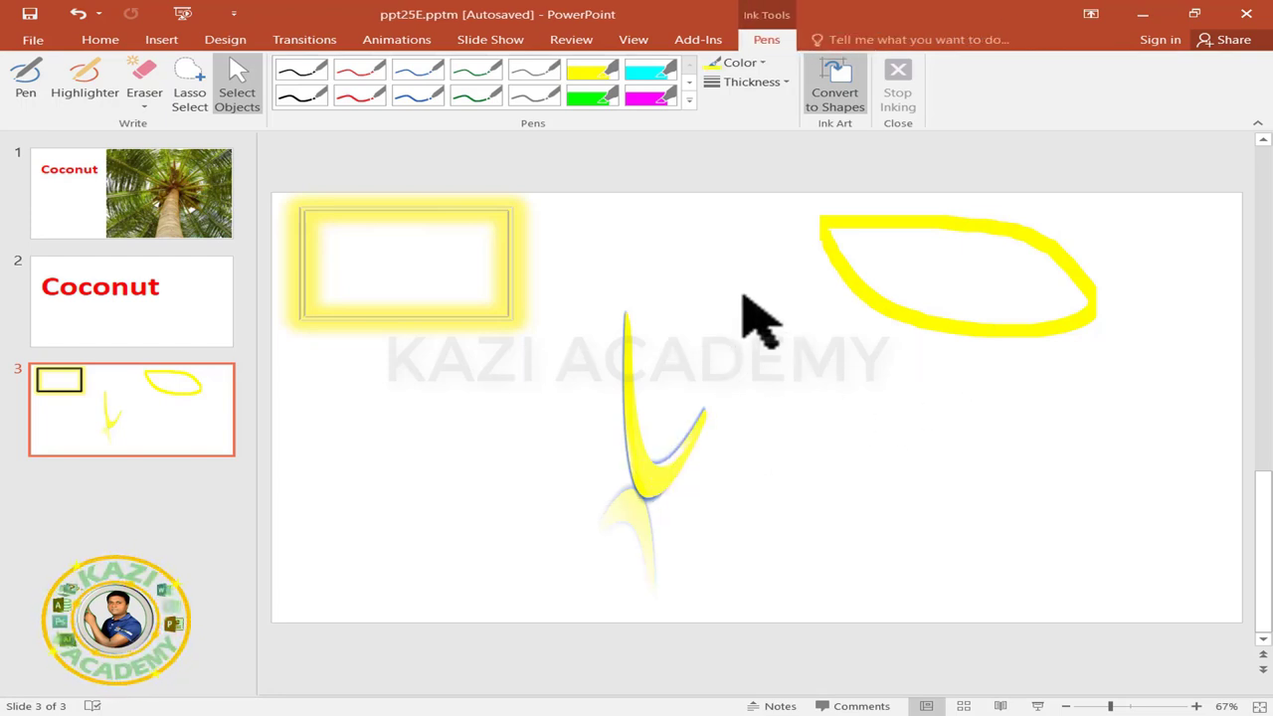
{"action": "left_click", "coordinate": [27, 72]}
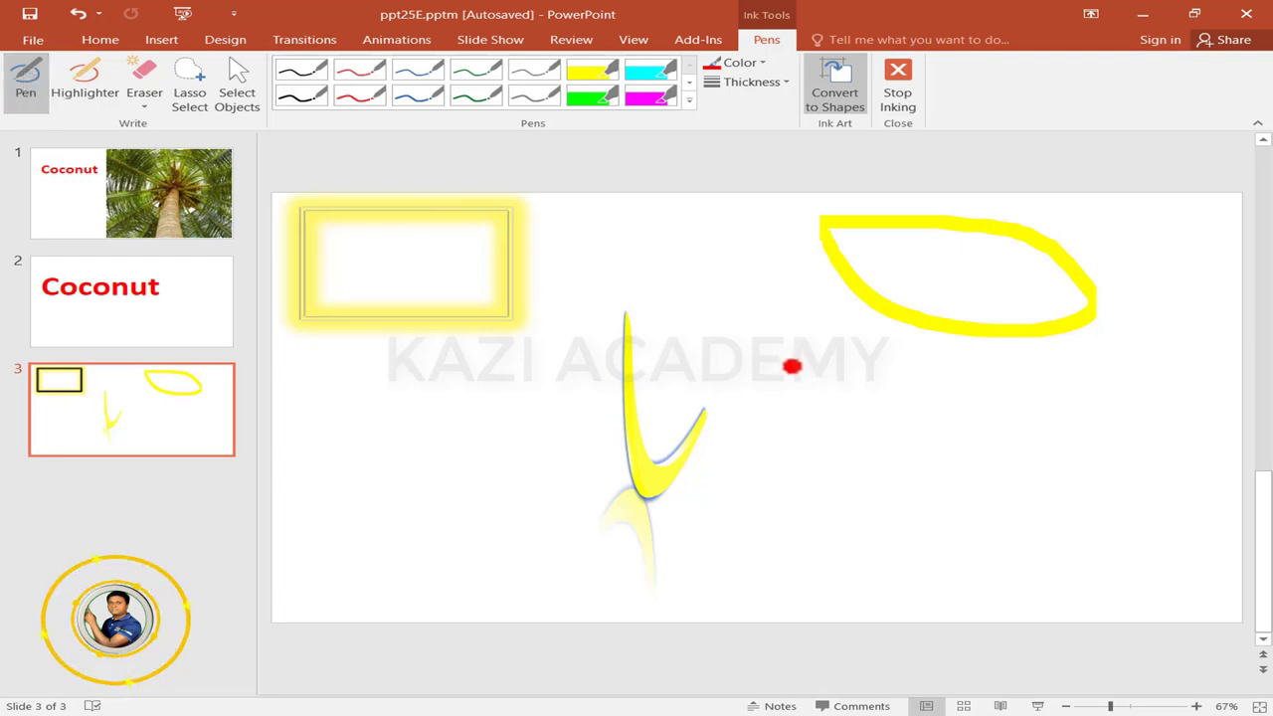
On slide 1, draw a red pen circle around the coconut tree's crown
{"action": "left_click", "coordinate": [138, 177]}
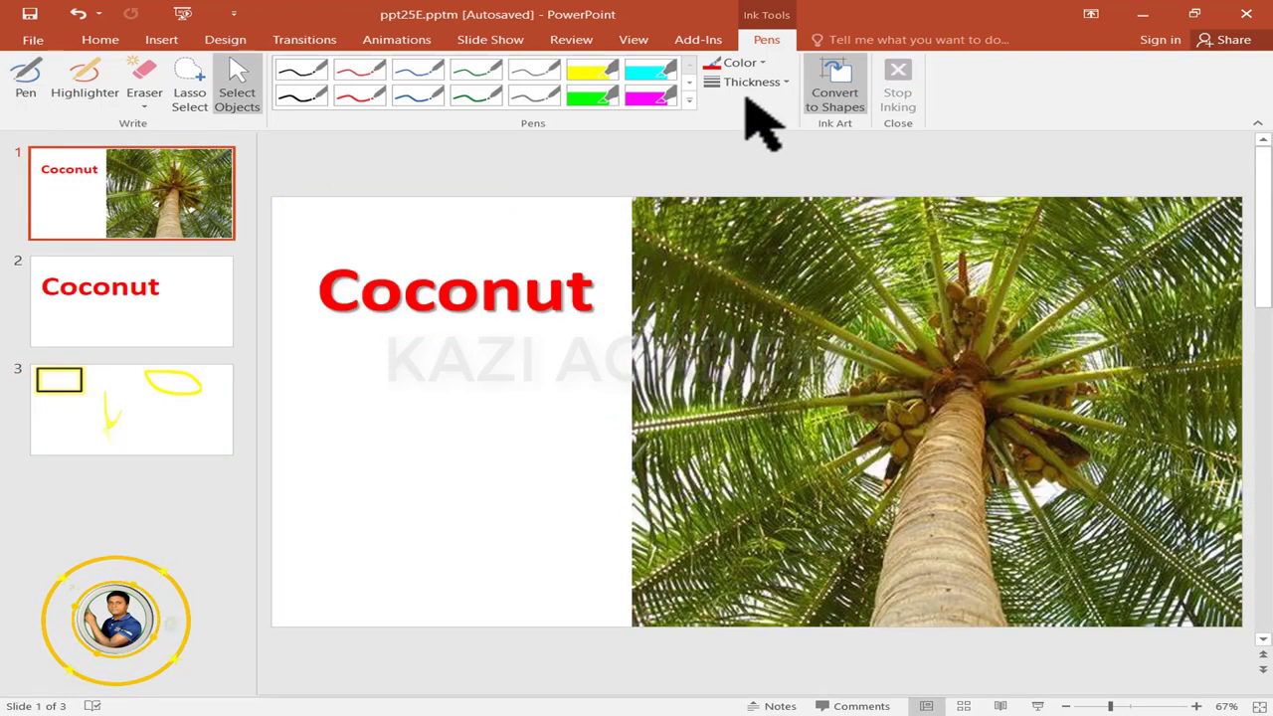
{"action": "left_click", "coordinate": [27, 75]}
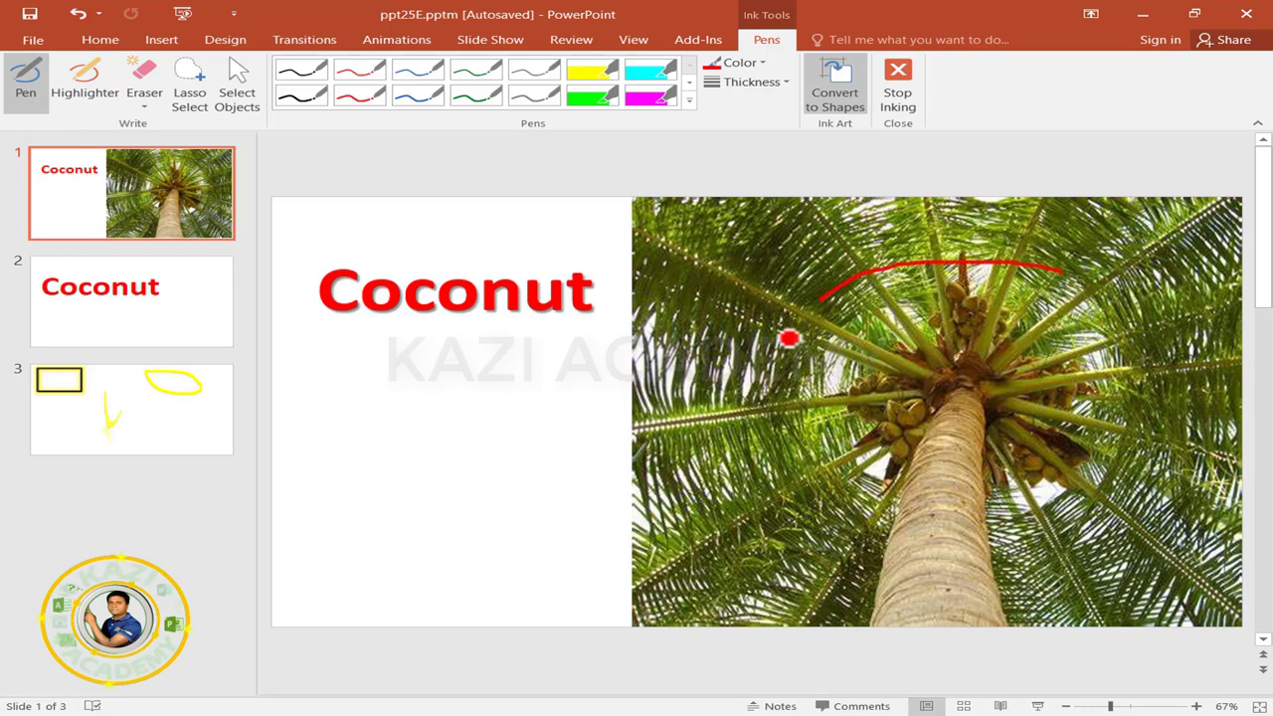
{"action": "left_click_drag", "start_coordinate": [1061, 272], "coordinate": [1066, 273]}
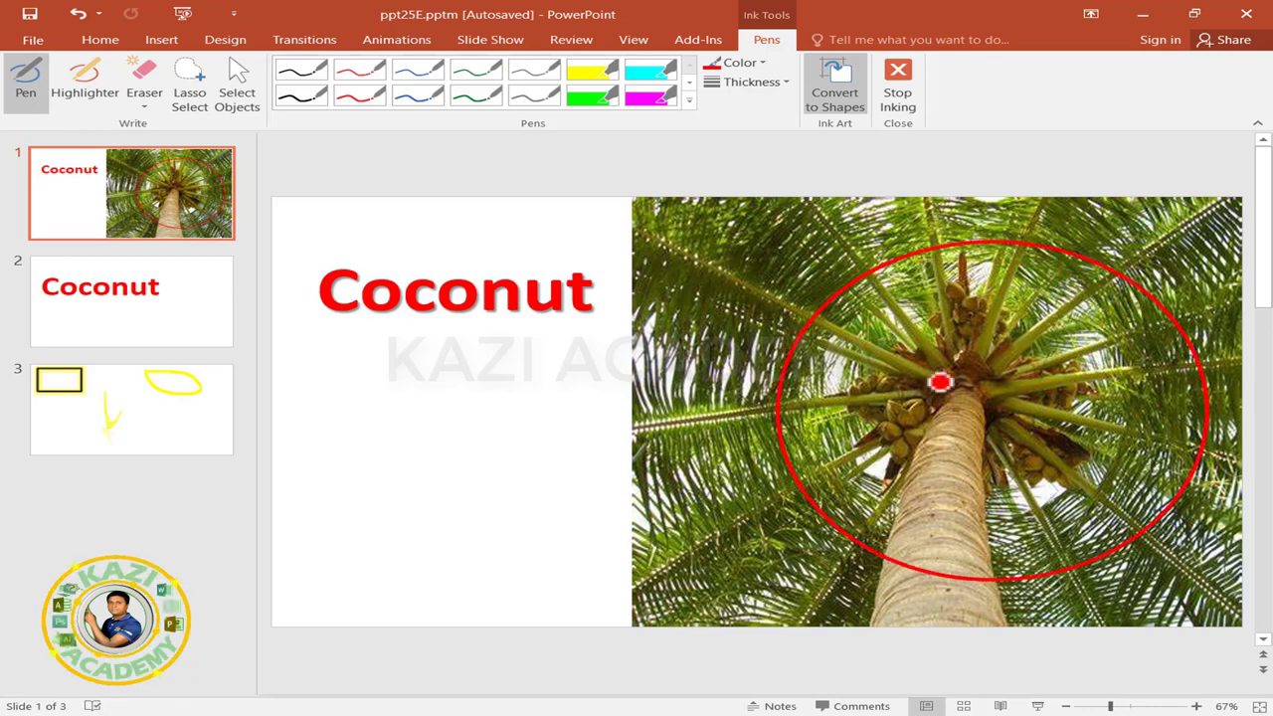
{"action": "left_click", "coordinate": [845, 99]}
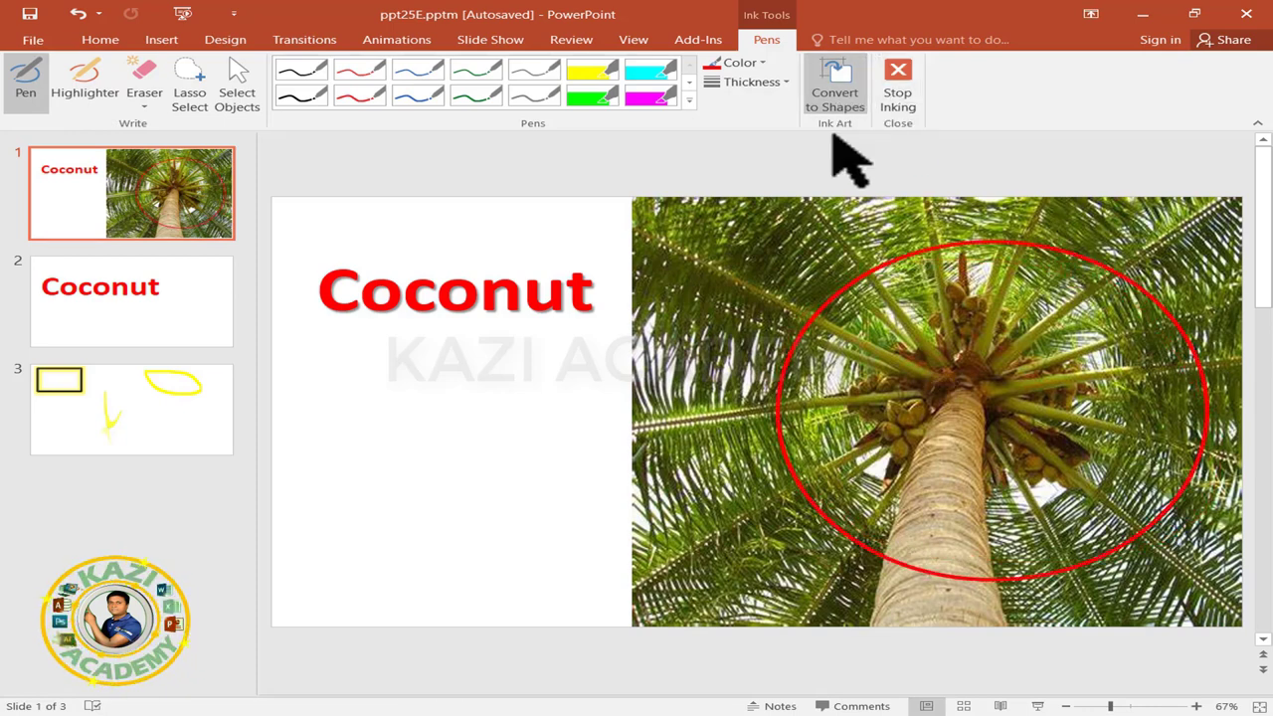
{"action": "left_click", "coordinate": [900, 80]}
Move the red ellipse up and left over the crown and give it a 6 pt outline
{"action": "left_click_drag", "start_coordinate": [961, 250], "coordinate": [916, 227]}
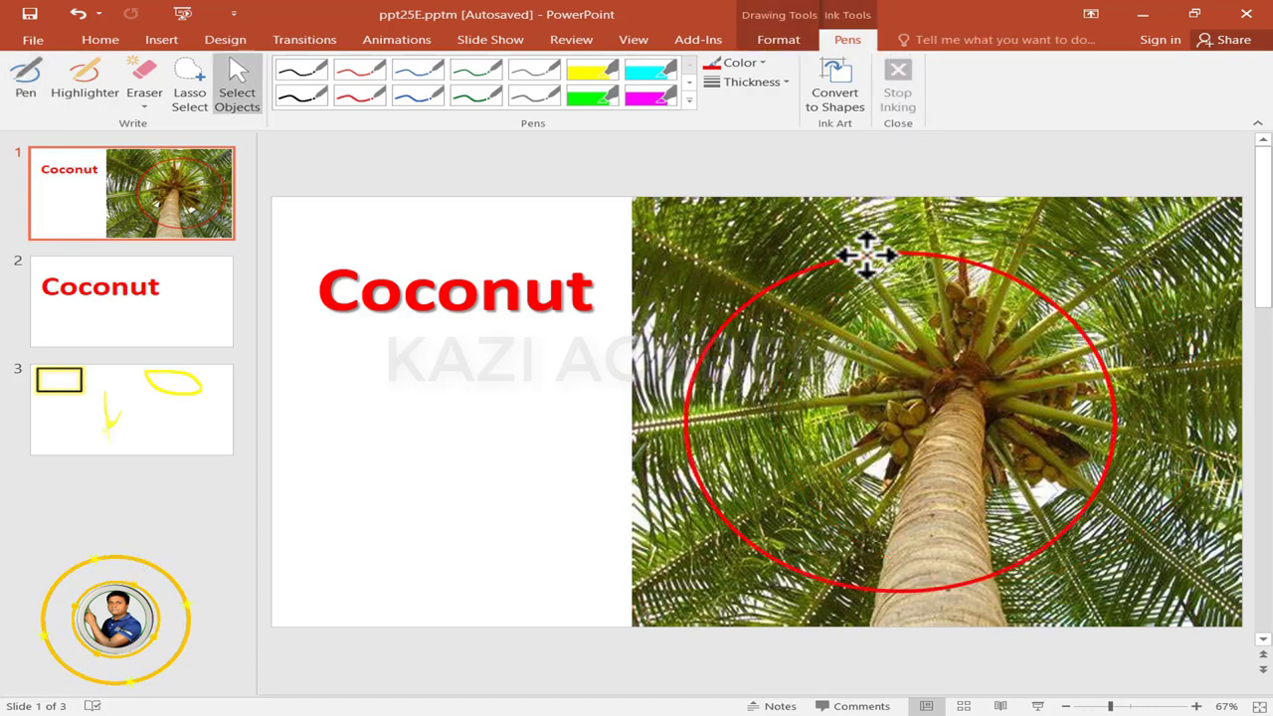
{"action": "left_click", "coordinate": [755, 84]}
{"action": "left_click", "coordinate": [806, 249]}
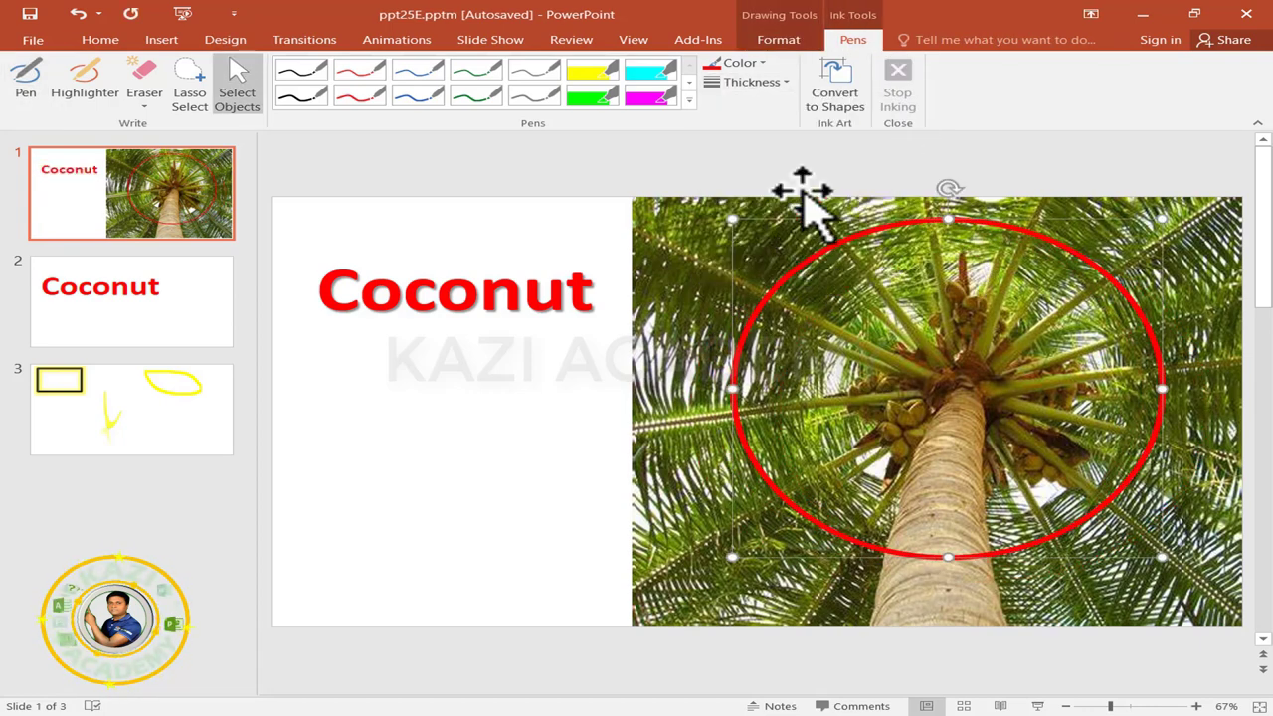
{"action": "left_click", "coordinate": [448, 453]}
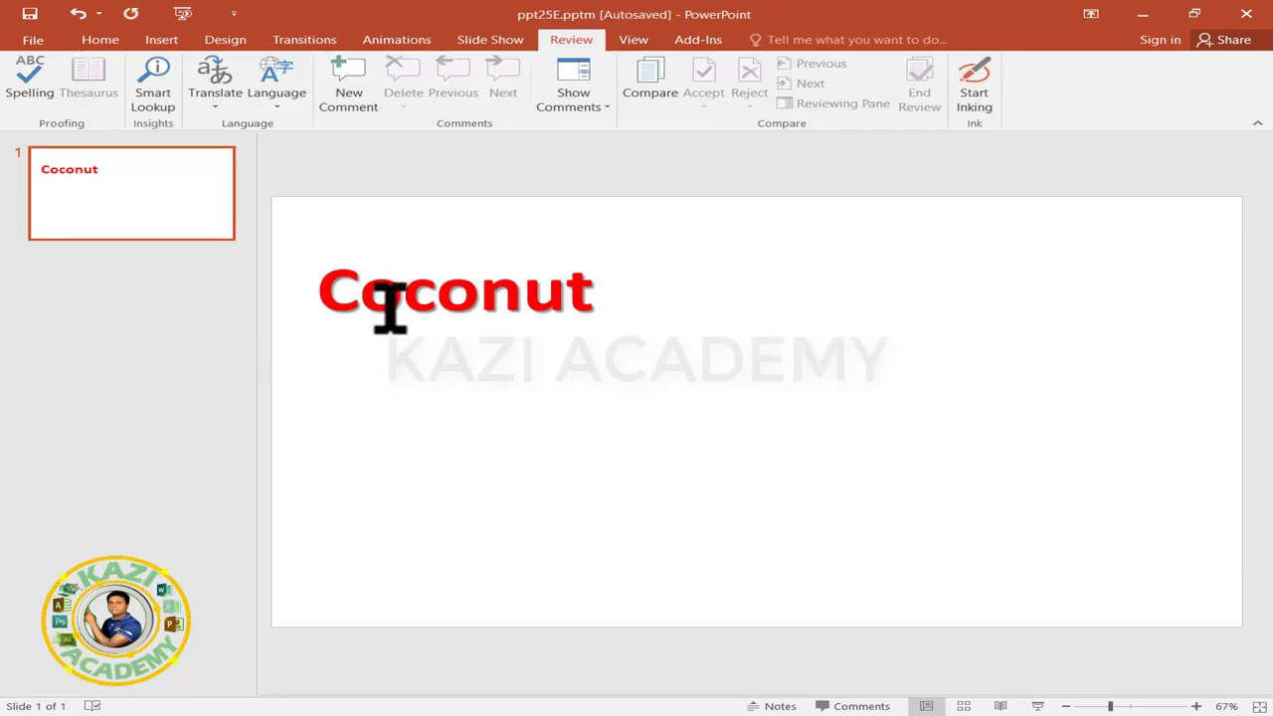
{"action": "left_click", "coordinate": [402, 294]}
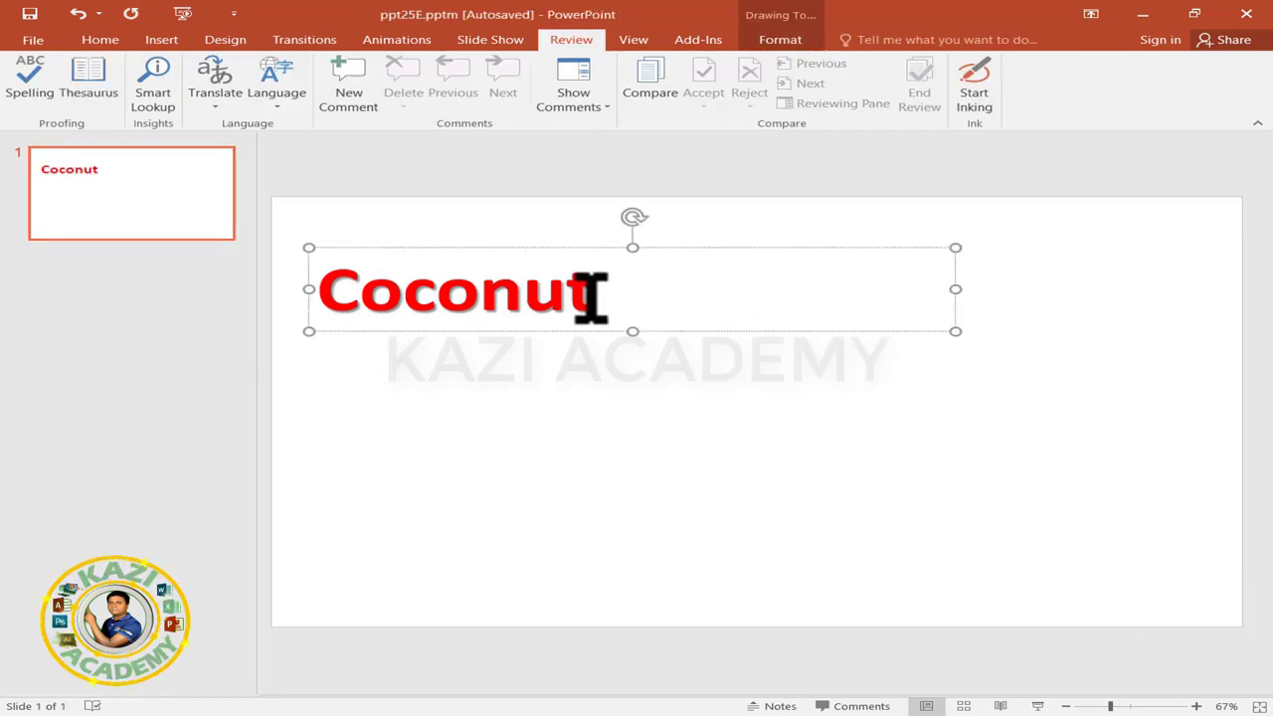
Replace the word Coconut in the title with 'Thanks For Watching'
{"action": "left_click_drag", "start_coordinate": [590, 296], "coordinate": [308, 286]}
{"action": "type", "text": "T"}
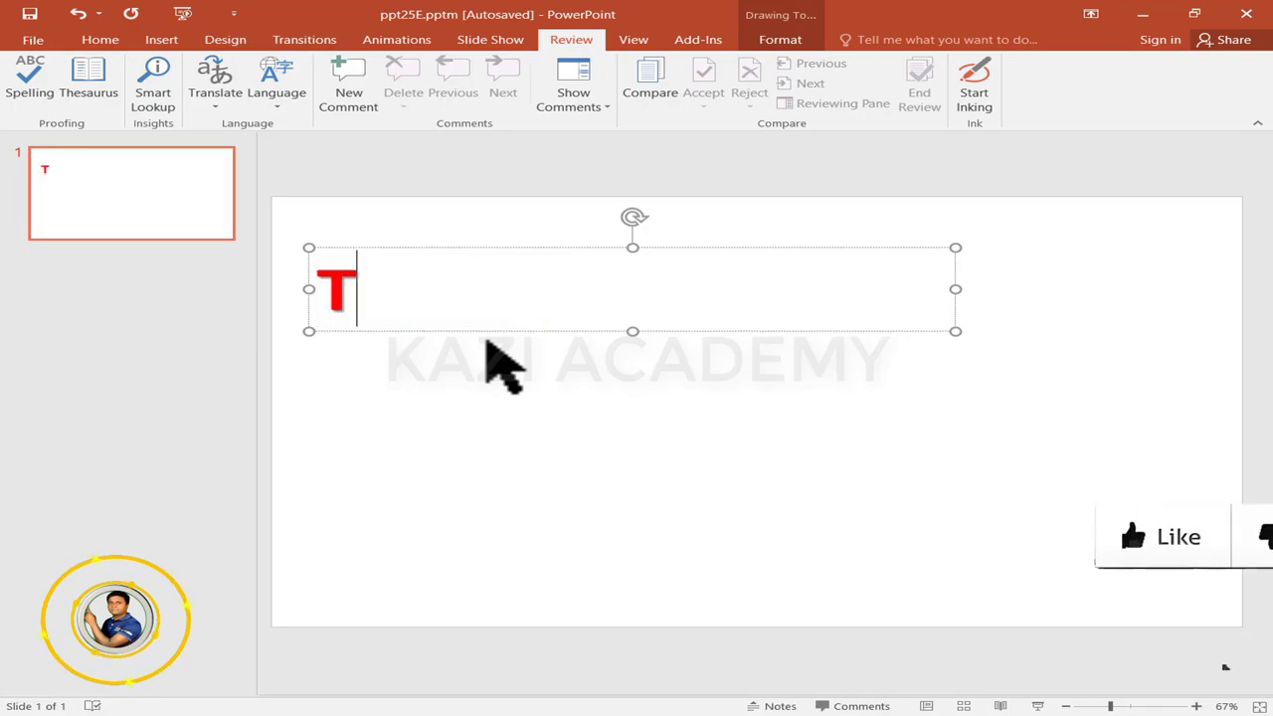
{"action": "type", "text": "hanks For Watching"}
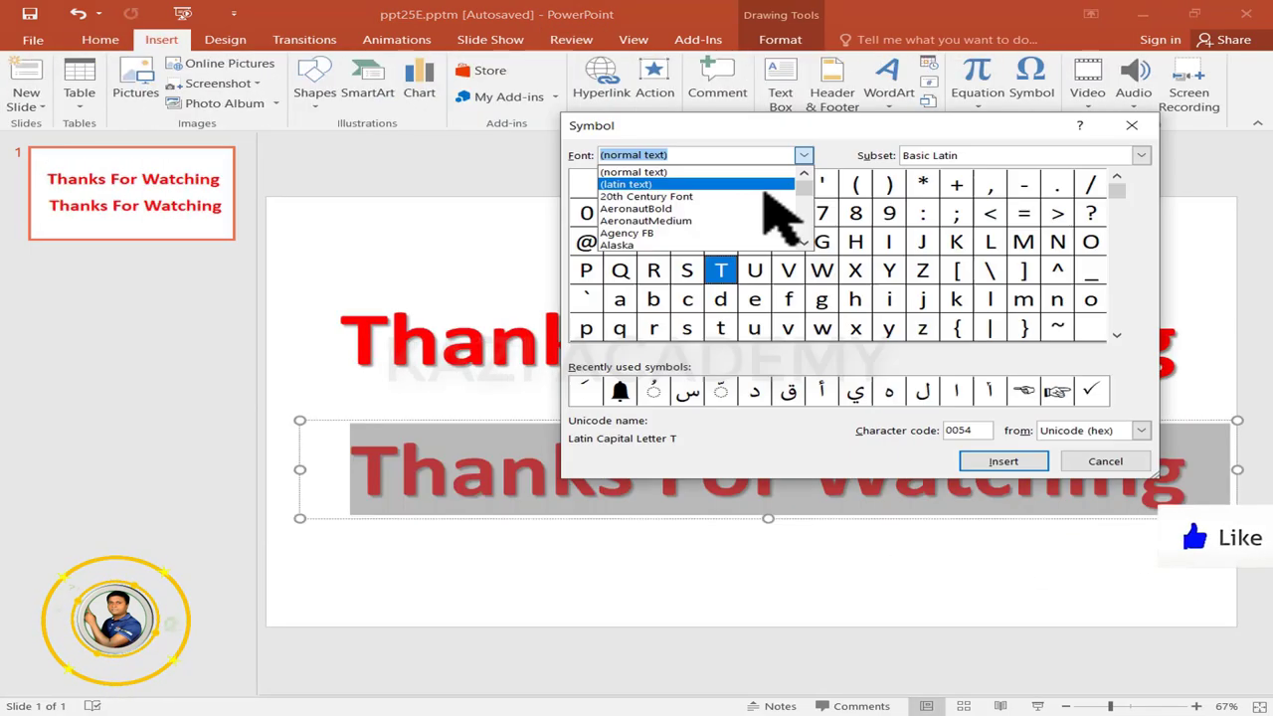